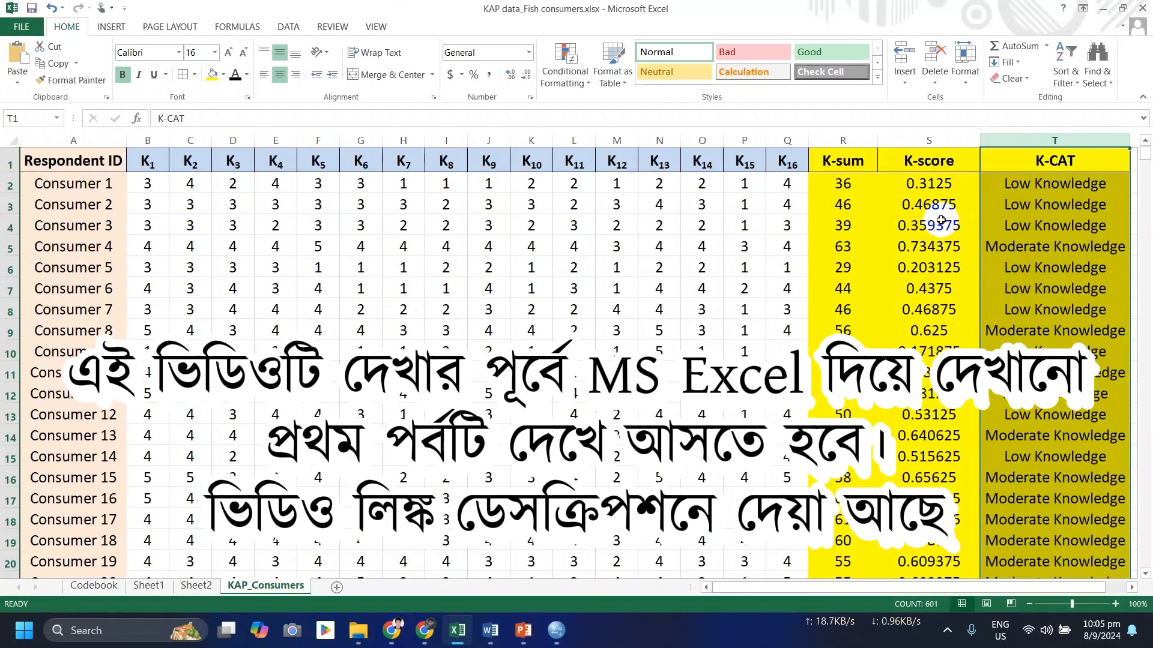
Step: Switch to SPSS Statistics and import the KAP_Consumers worksheet from KAP data_Fish consumers.xlsx, reading variable names from the first row
left_click(937, 225)
left_click(938, 139)
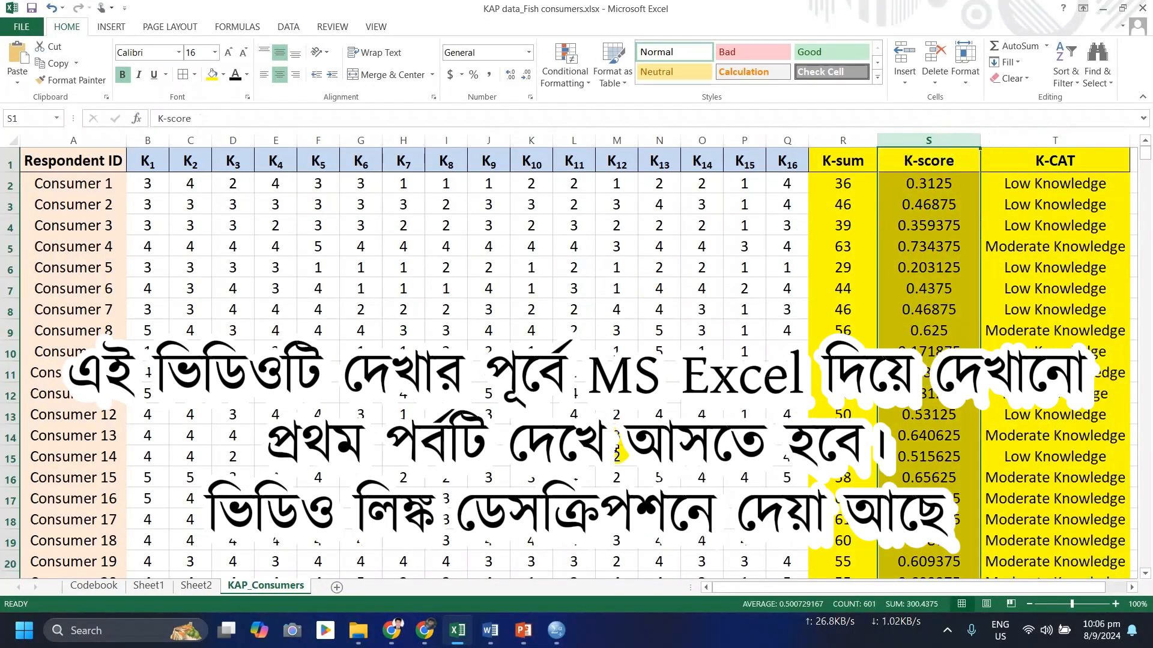
left_click(559, 636)
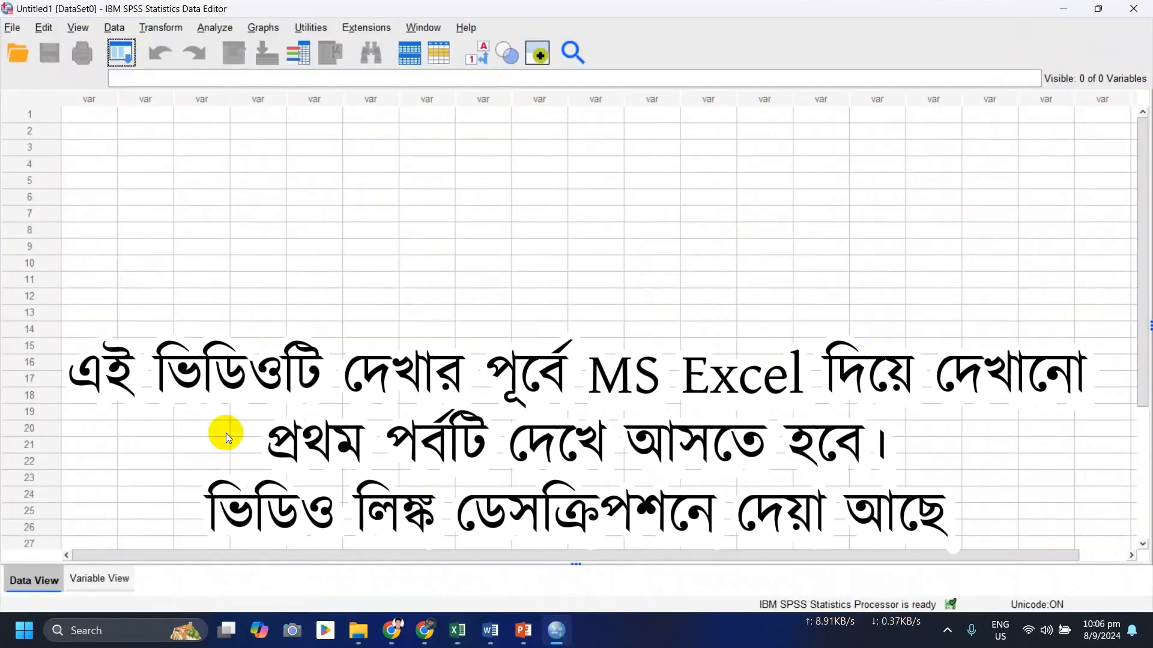
left_click(12, 27)
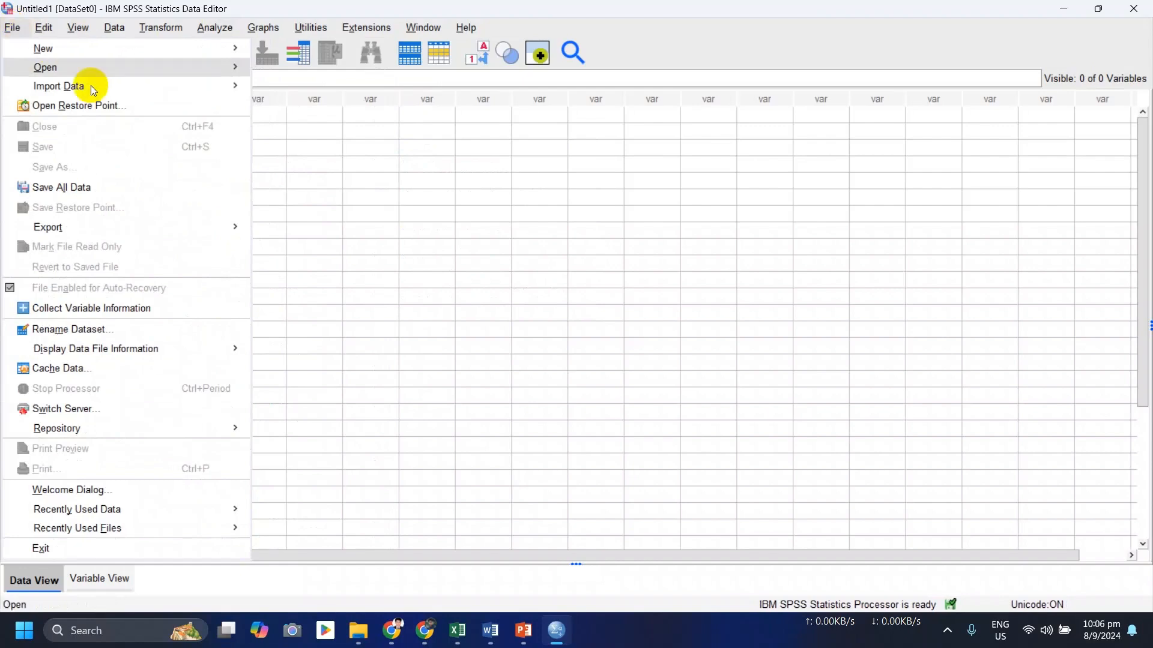
mouse_move(111, 89)
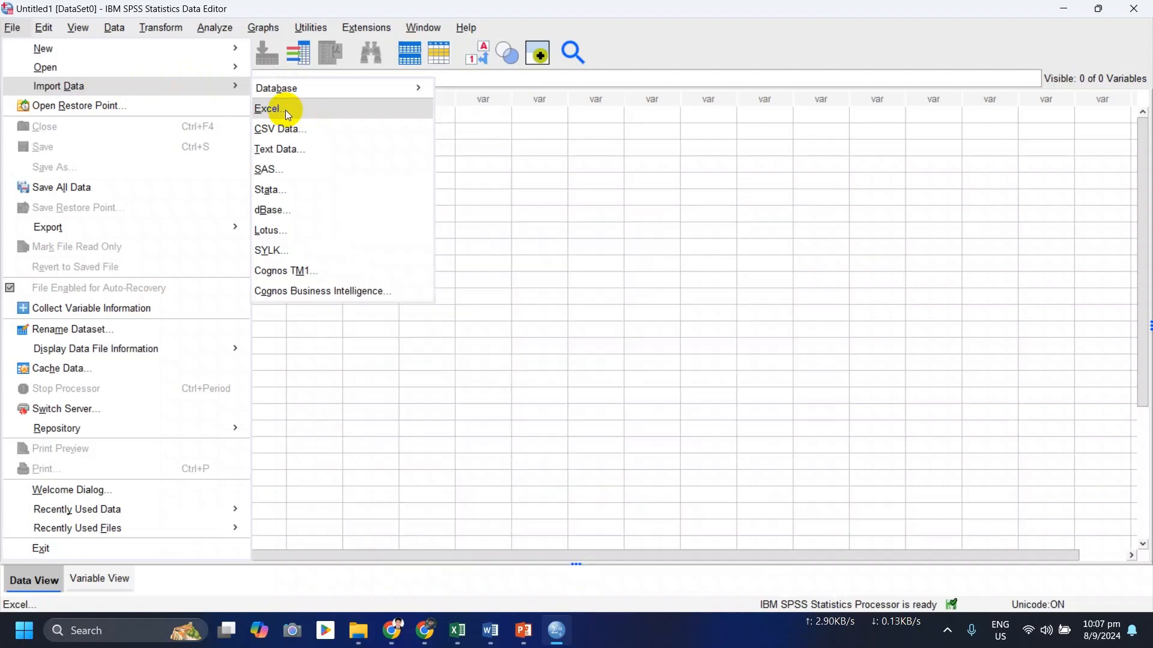
left_click(286, 110)
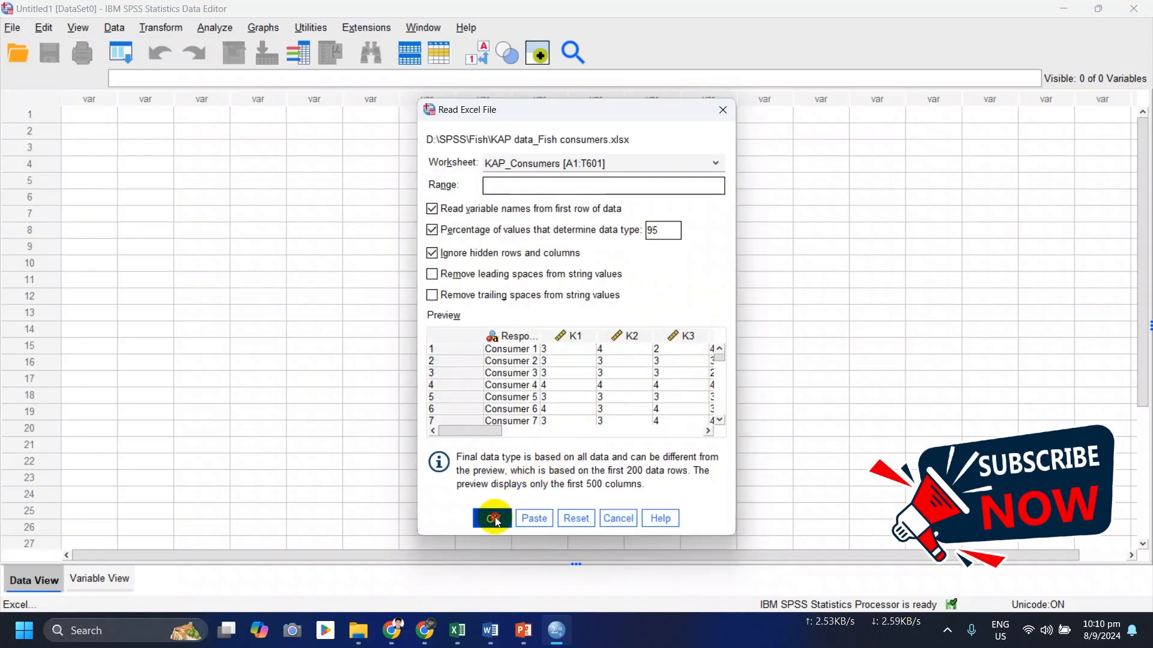
left_click(489, 517)
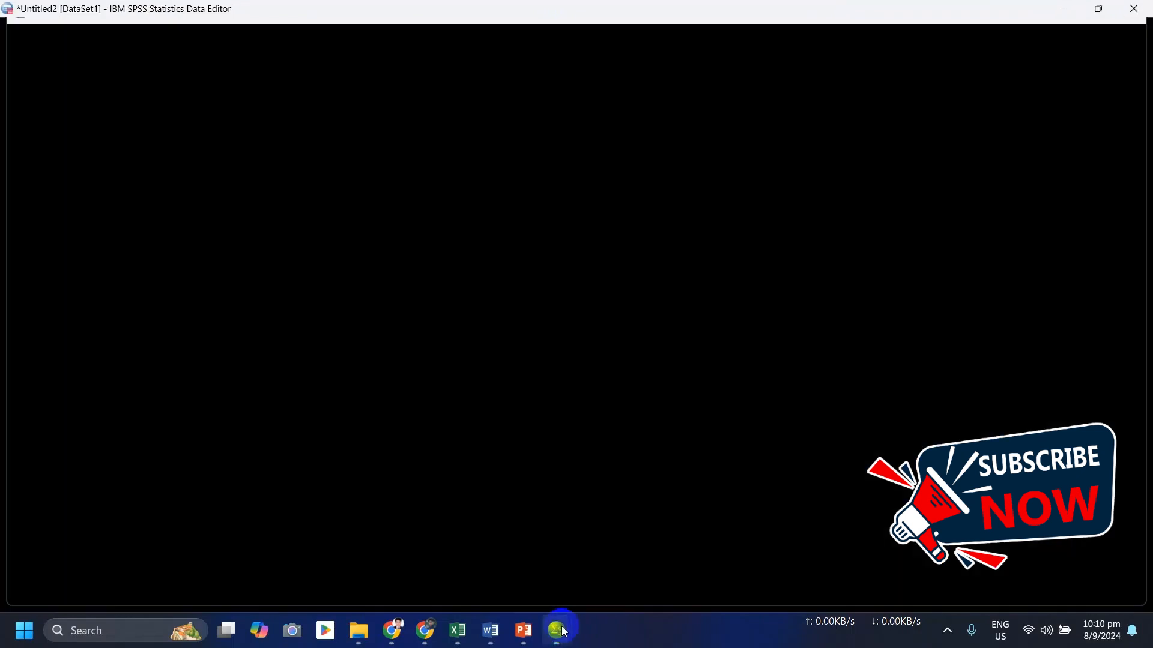
mouse_move(558, 631)
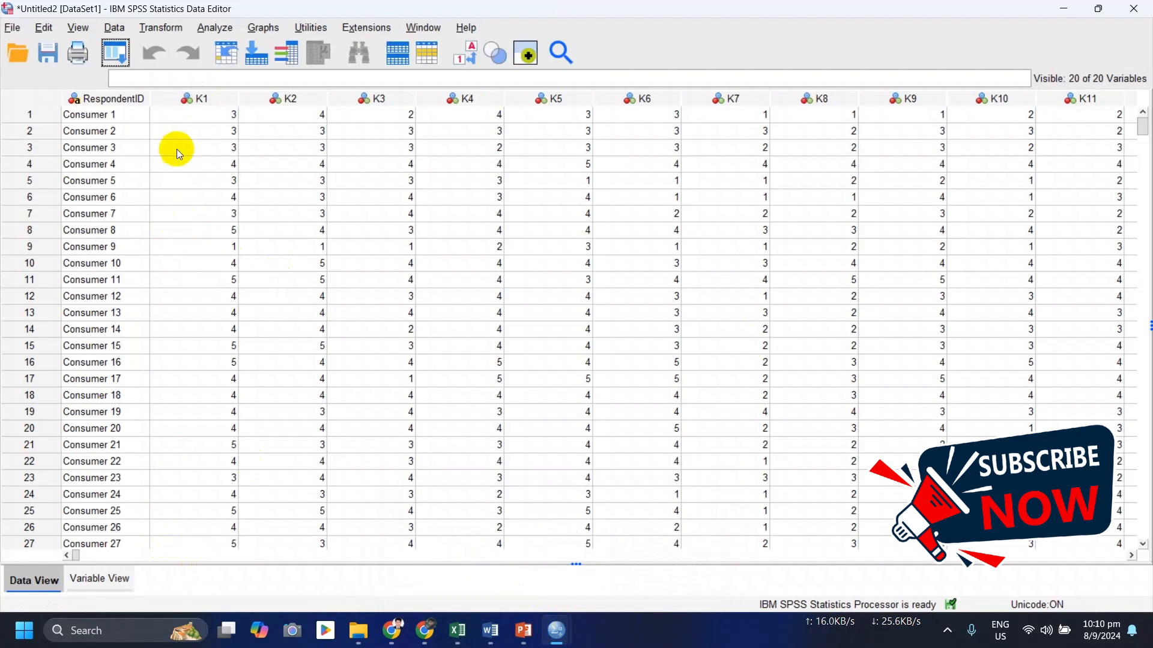
Step: Compare the imported respondent ID and K item columns with the source worksheet in Excel, and return to the SPSS dataset
left_click(101, 98)
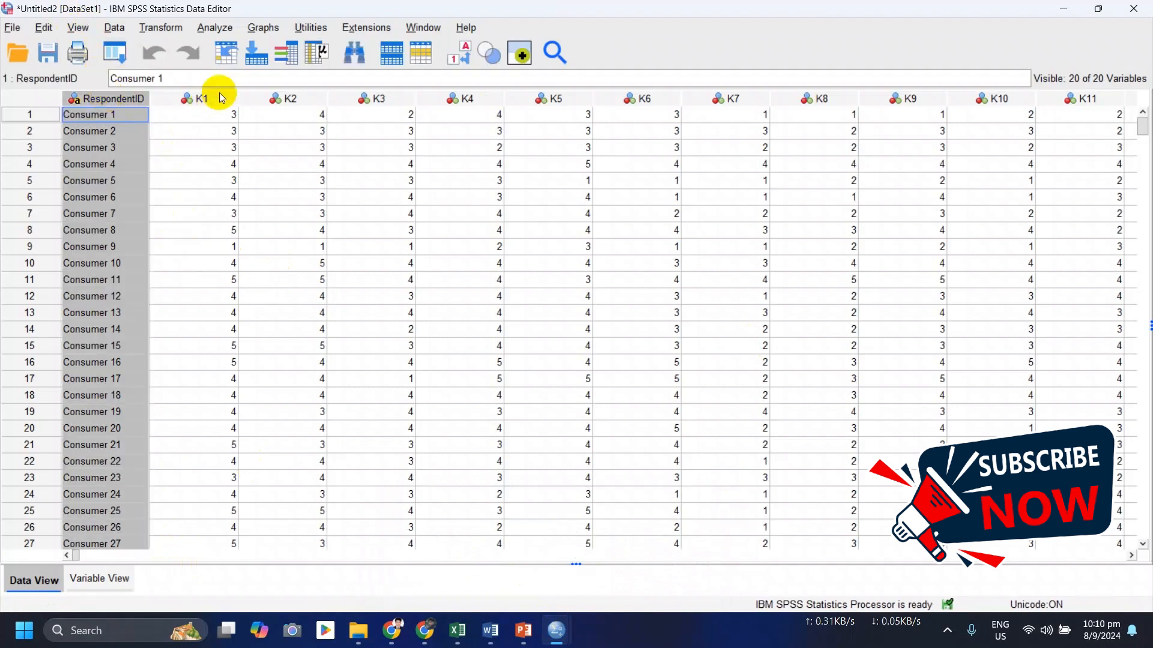
left_click_drag(222, 98, 815, 93)
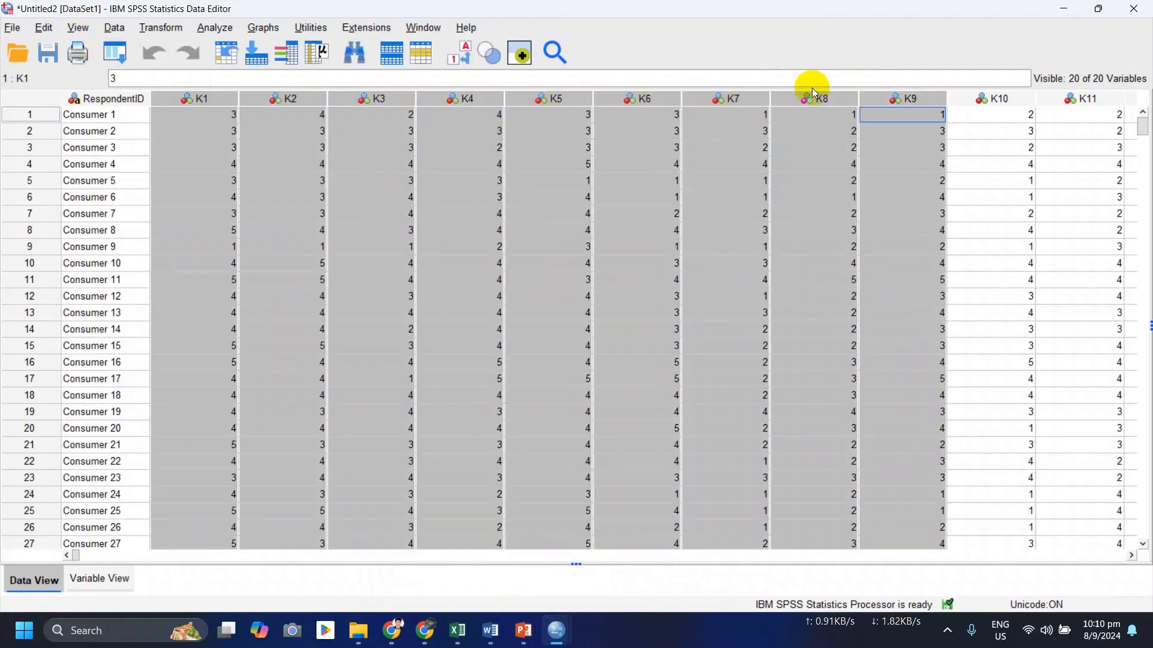
left_click(457, 630)
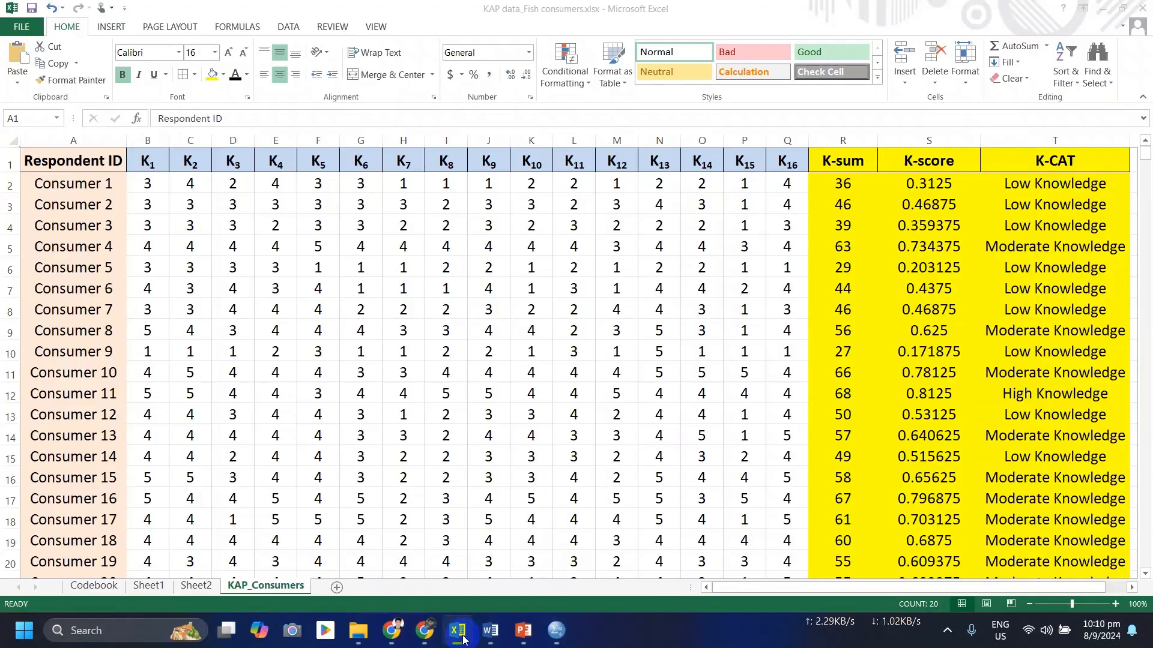
left_click(87, 139)
left_click_drag(87, 139, 843, 143)
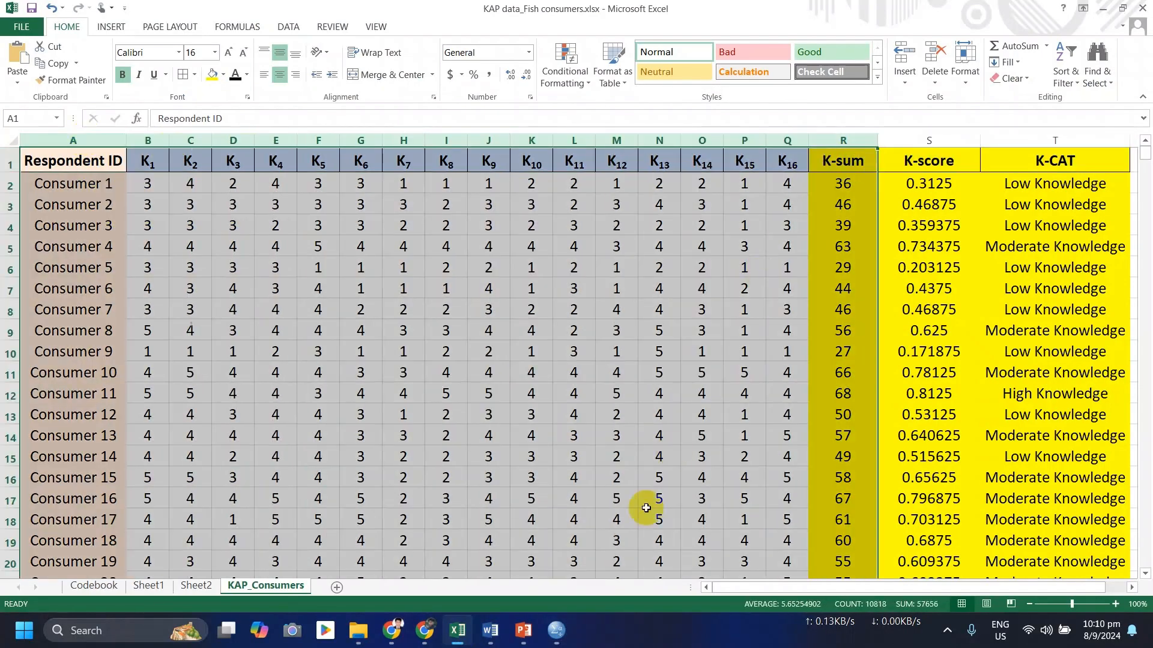
mouse_move(459, 637)
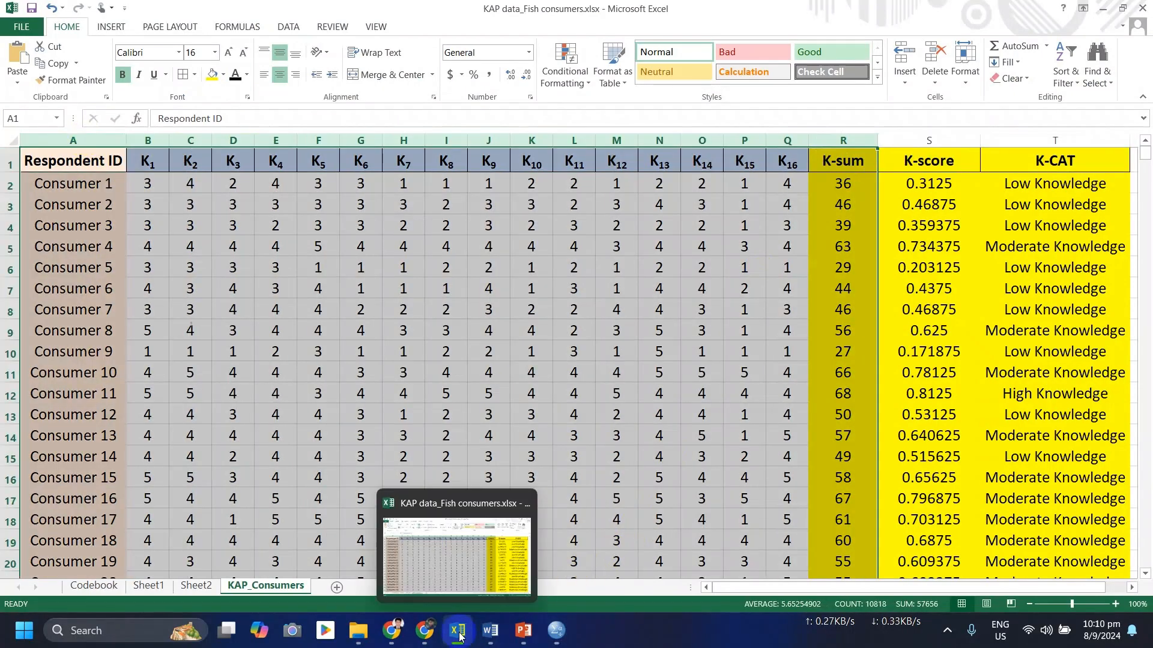
left_click(557, 631)
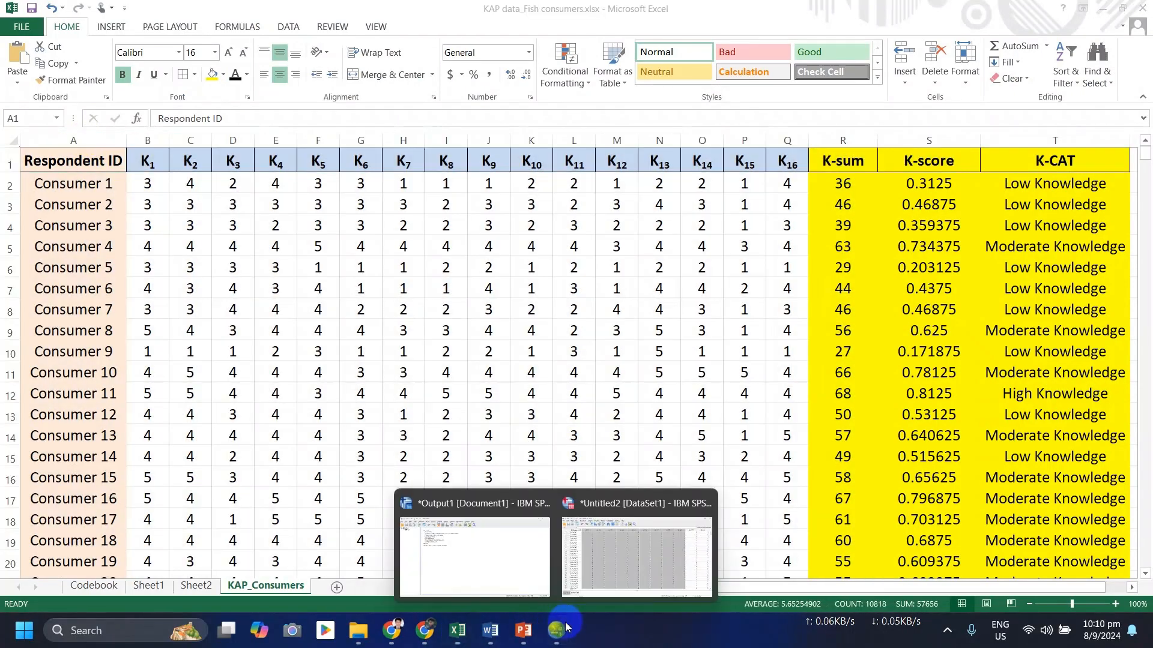
left_click(625, 578)
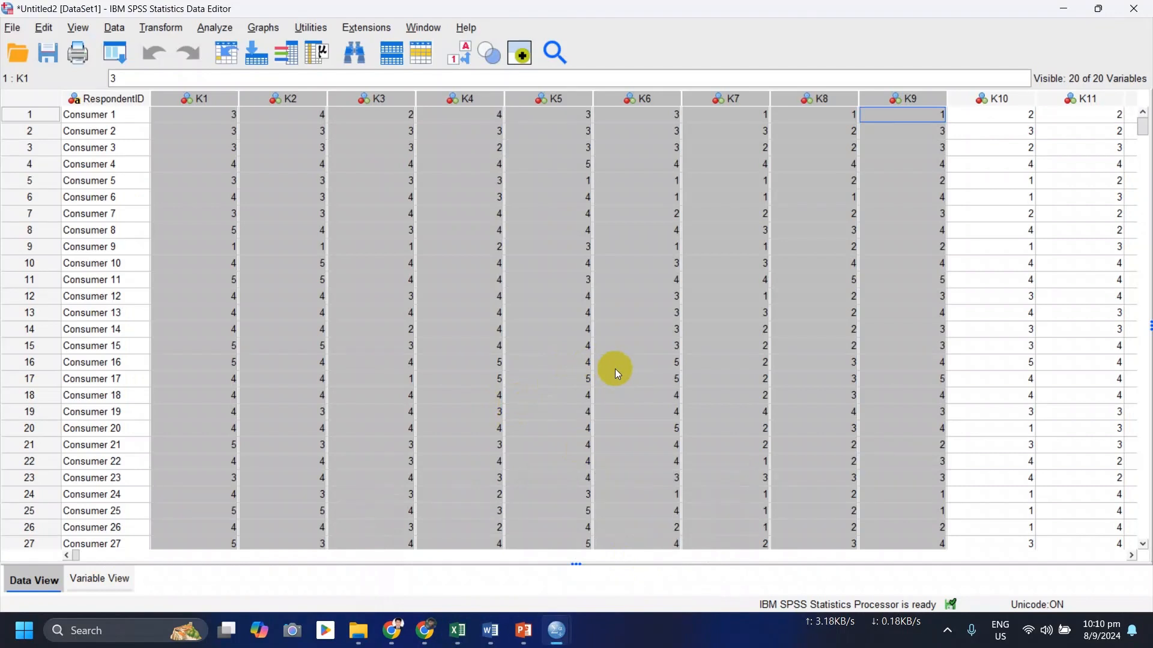
Step: Review the imported variable definitions and set the measurement level of K1 to Ordinal
left_click(97, 581)
left_click_drag(34, 92, 45, 409)
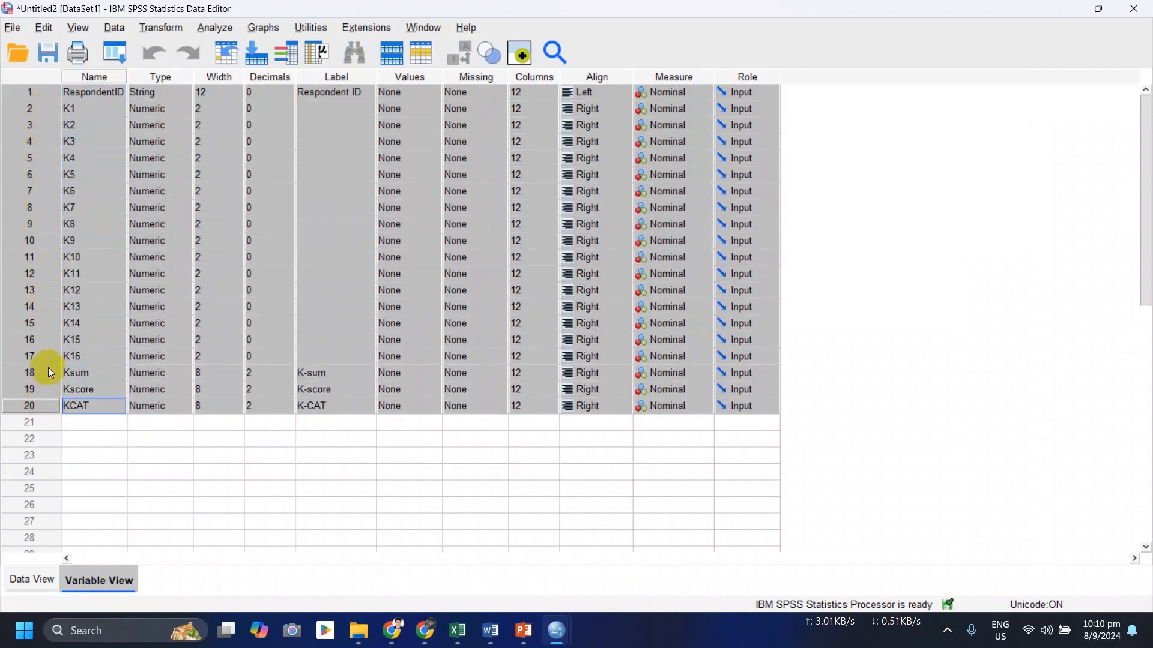
left_click(117, 224)
left_click_drag(49, 111, 46, 356)
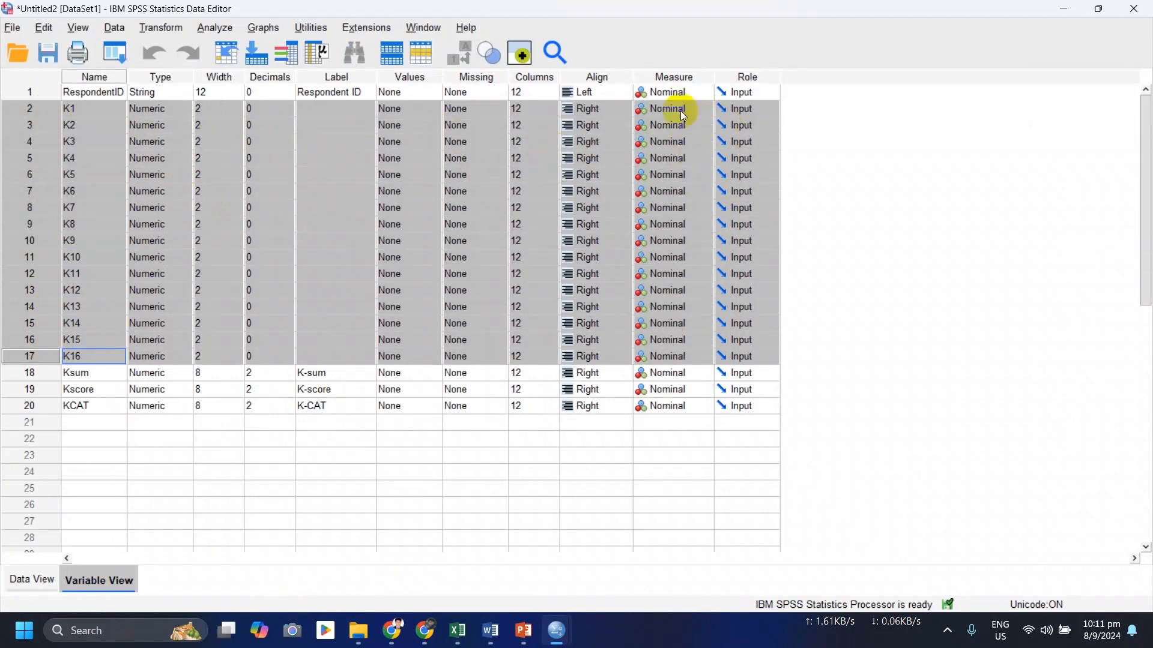
left_click(708, 111)
left_click(692, 140)
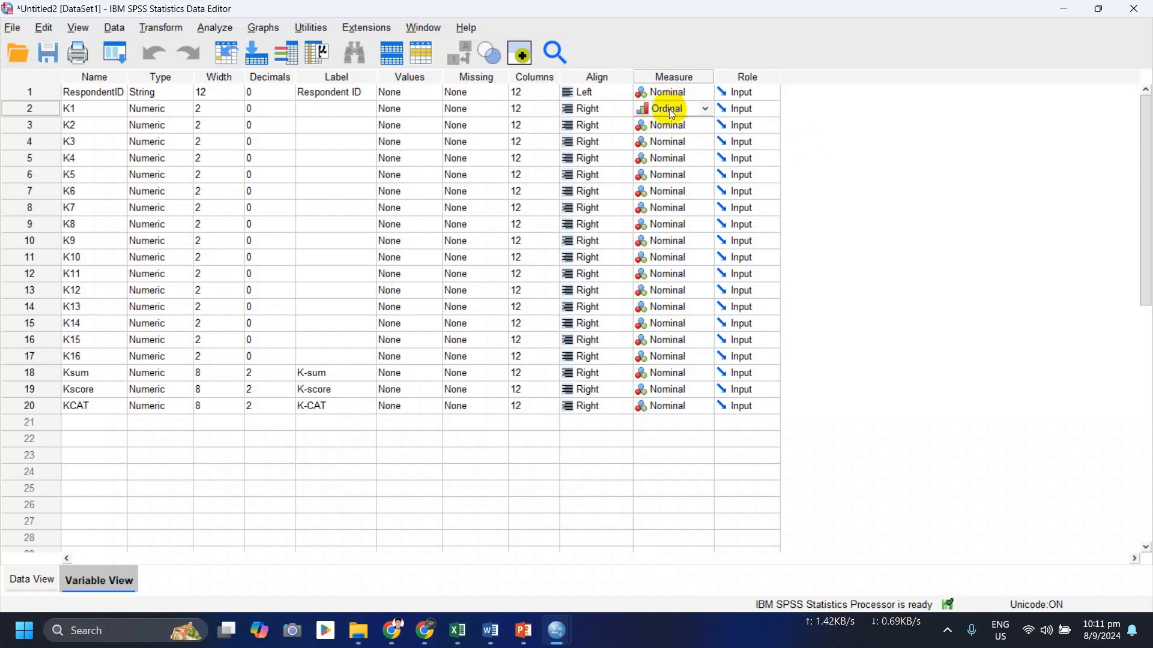
Step: Copy the Ordinal measurement level to K2 through K15 and set K16 to Ordinal as well
left_click_drag(667, 128, 667, 368)
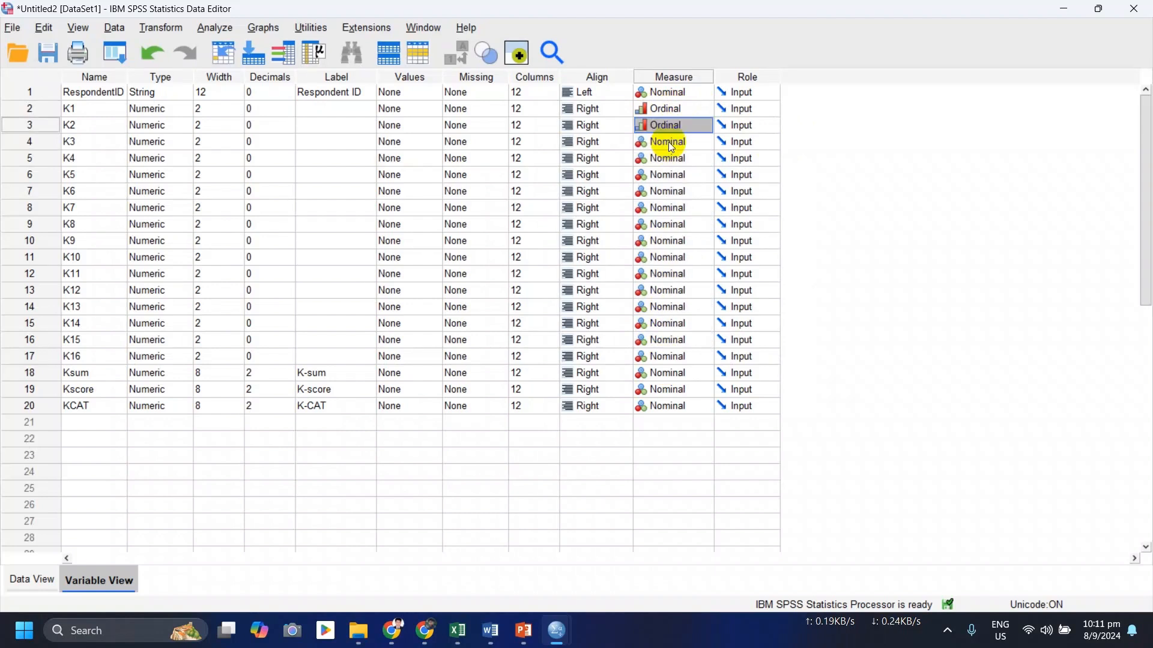
left_click_drag(669, 142, 670, 353)
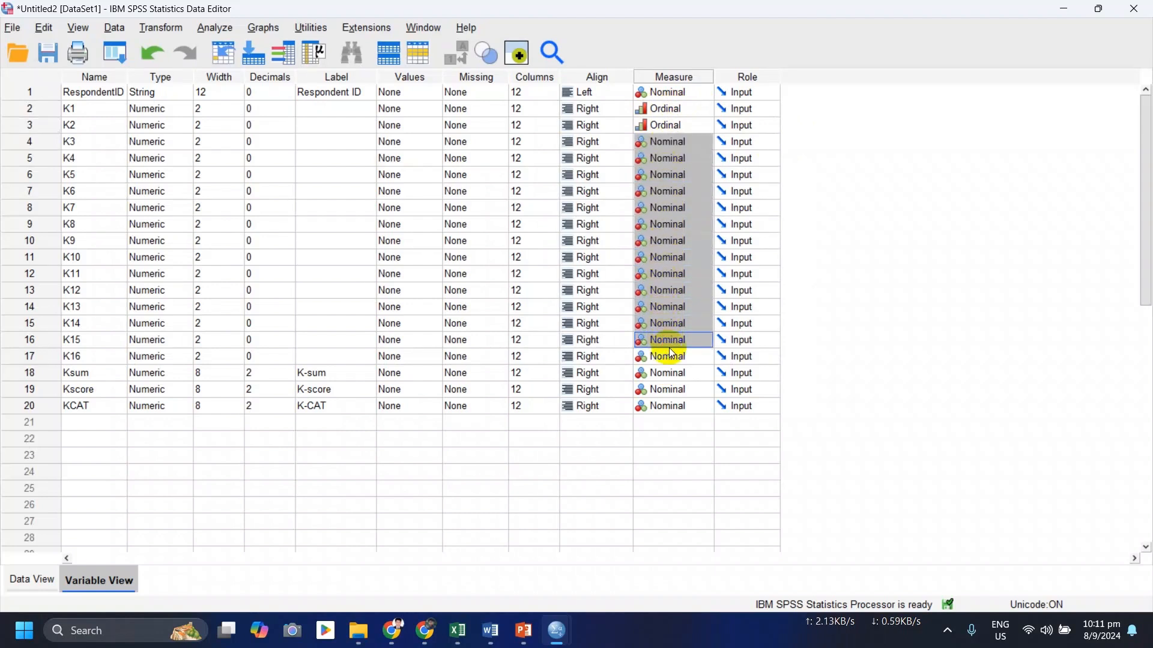
right_click(676, 333)
left_click(708, 357)
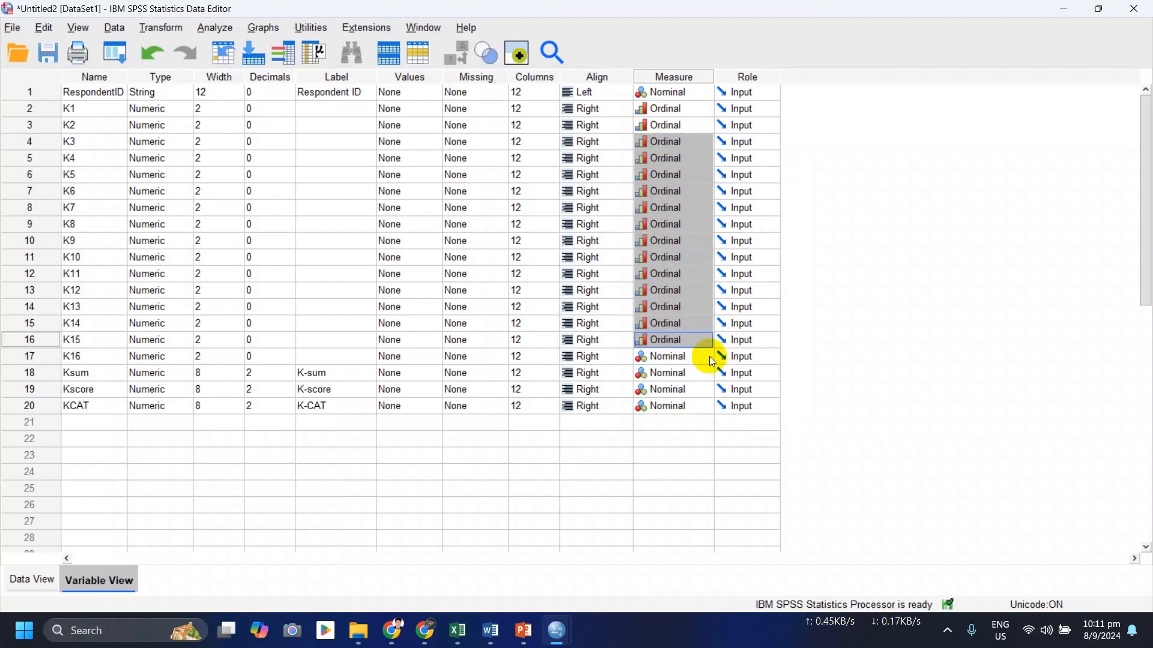
left_click(675, 355)
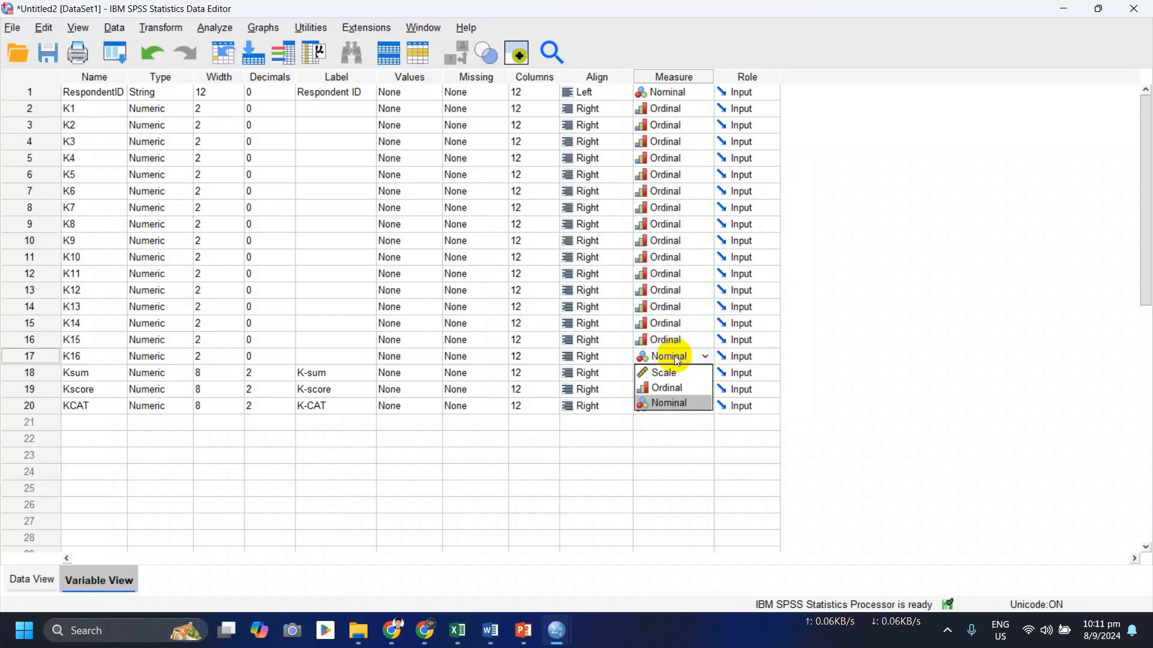
left_click(683, 385)
left_click(56, 358)
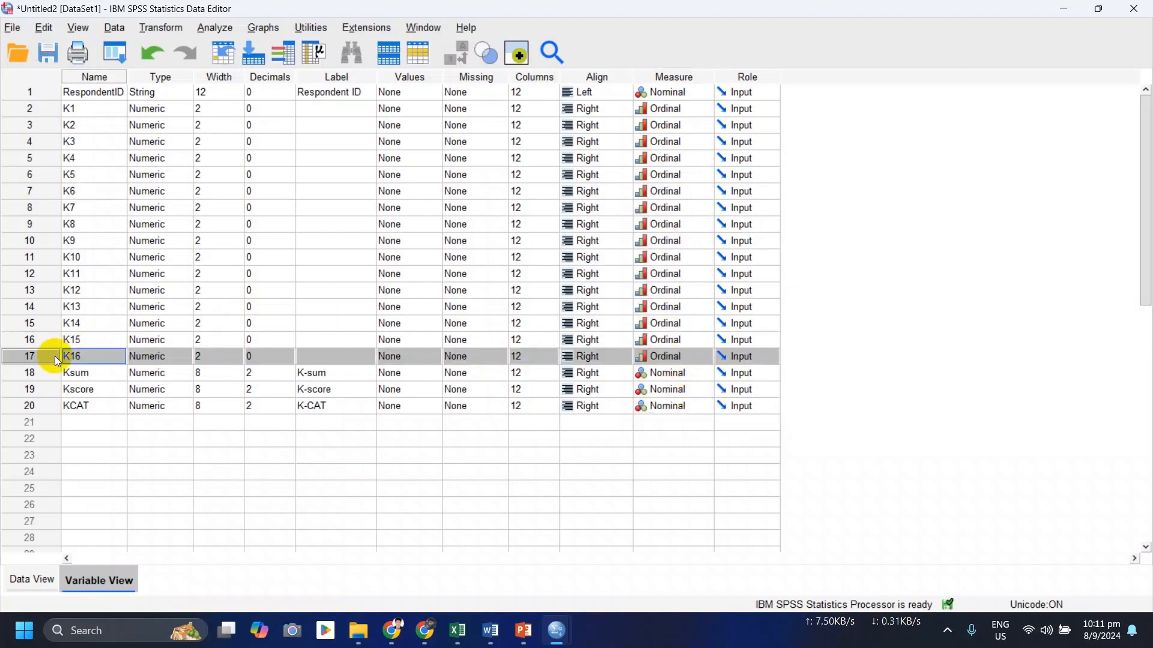
Step: Check the five-point response scales in the Word questionnaire and return to the SPSS dataset
left_click(490, 631)
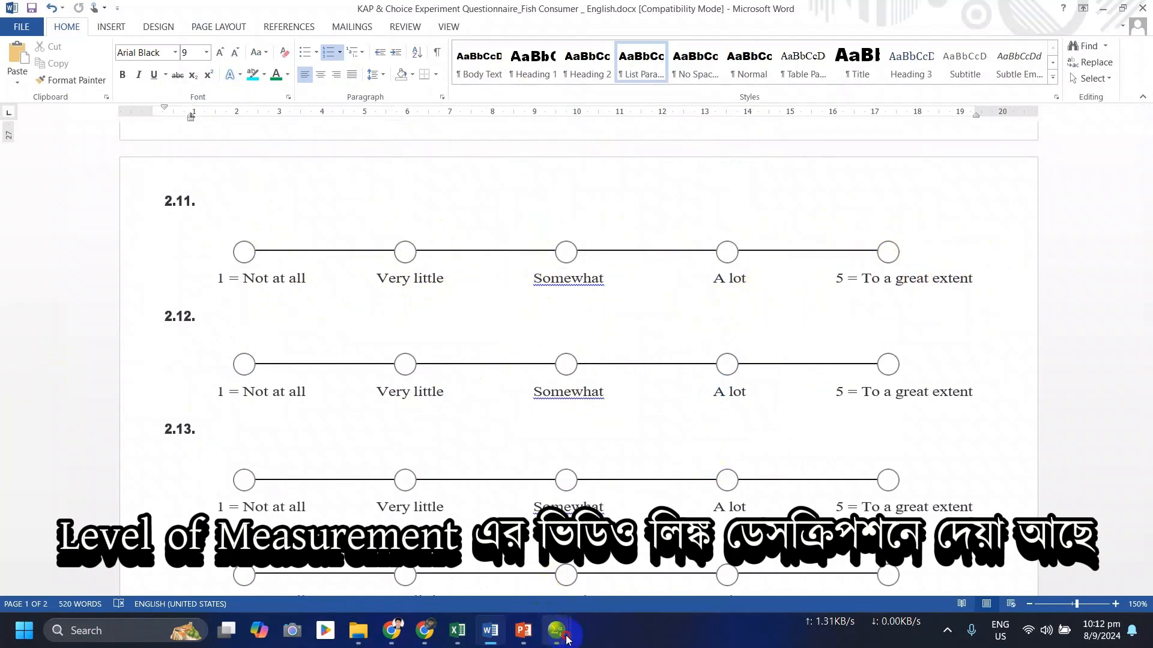
mouse_move(556, 629)
left_click(628, 573)
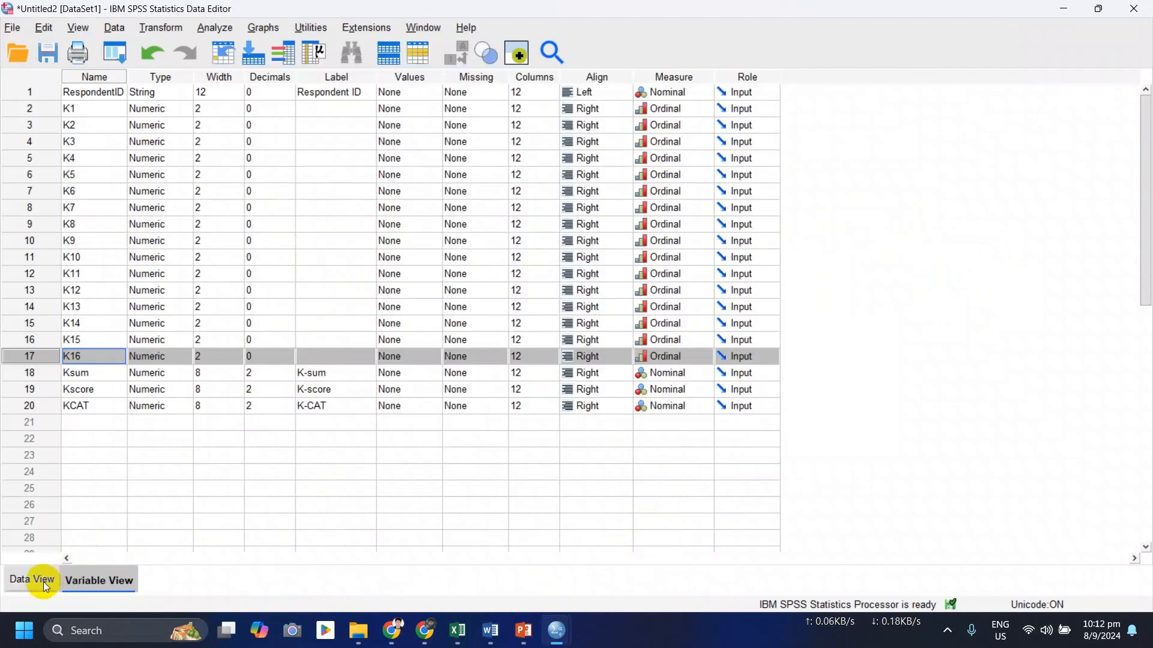
Step: Show the SPSS case data, examine the K-sum, K-score and K-CAT columns in the Excel worksheet, and return to SPSS
left_click(43, 582)
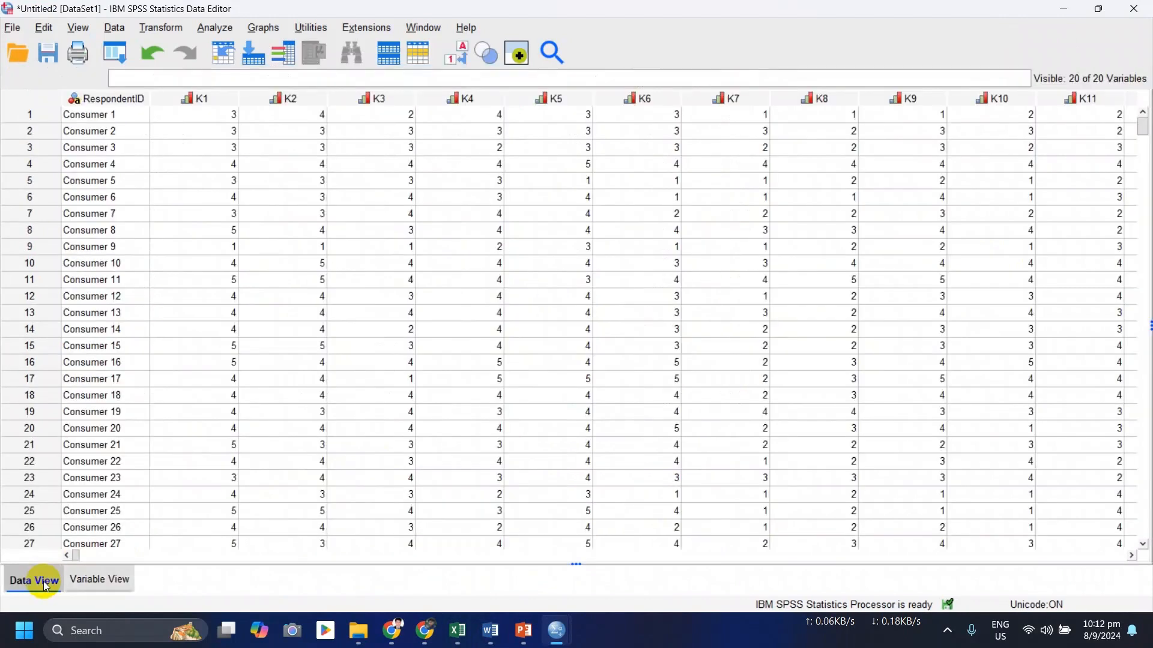
left_click(457, 631)
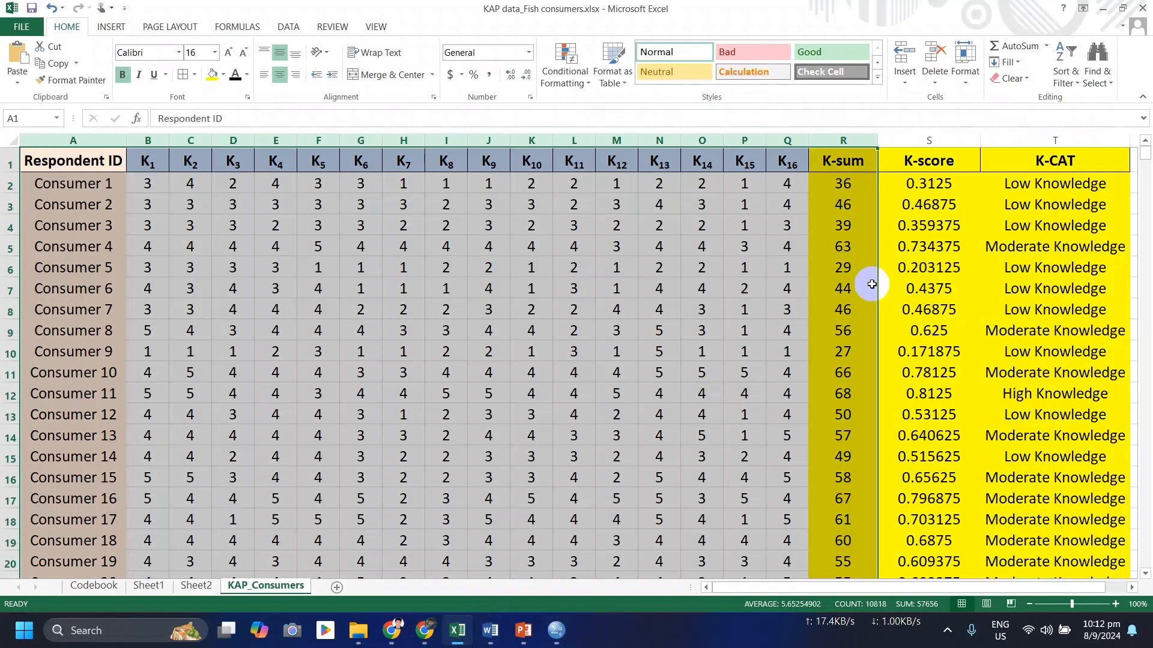
left_click(845, 139)
left_click(910, 138)
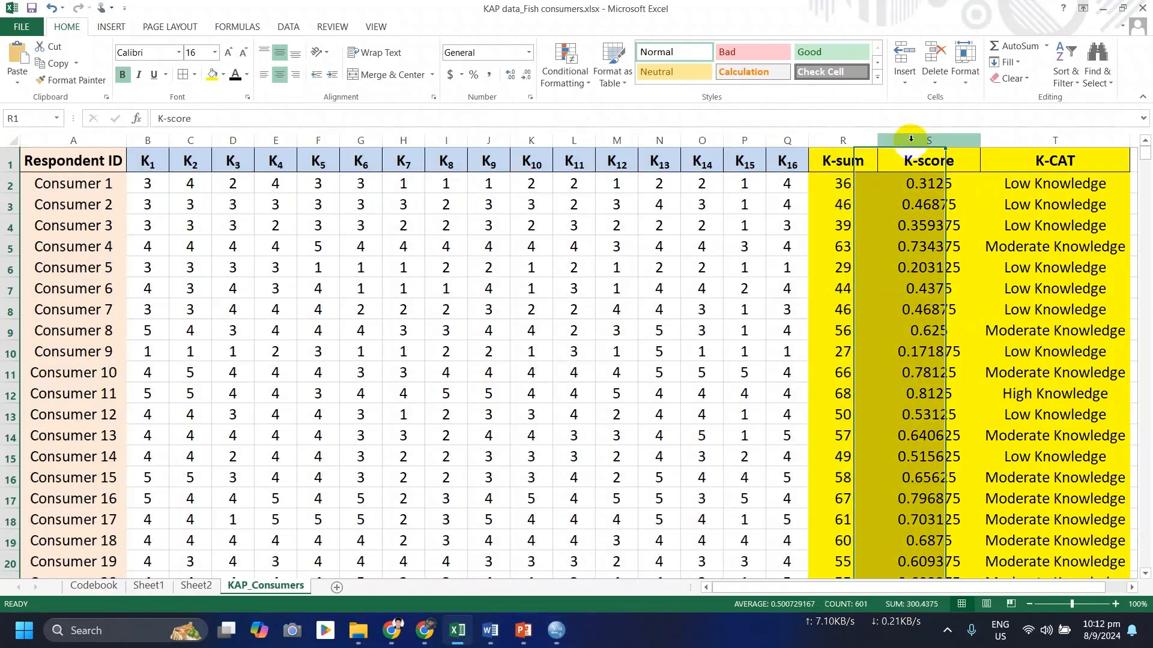
left_click(1029, 139)
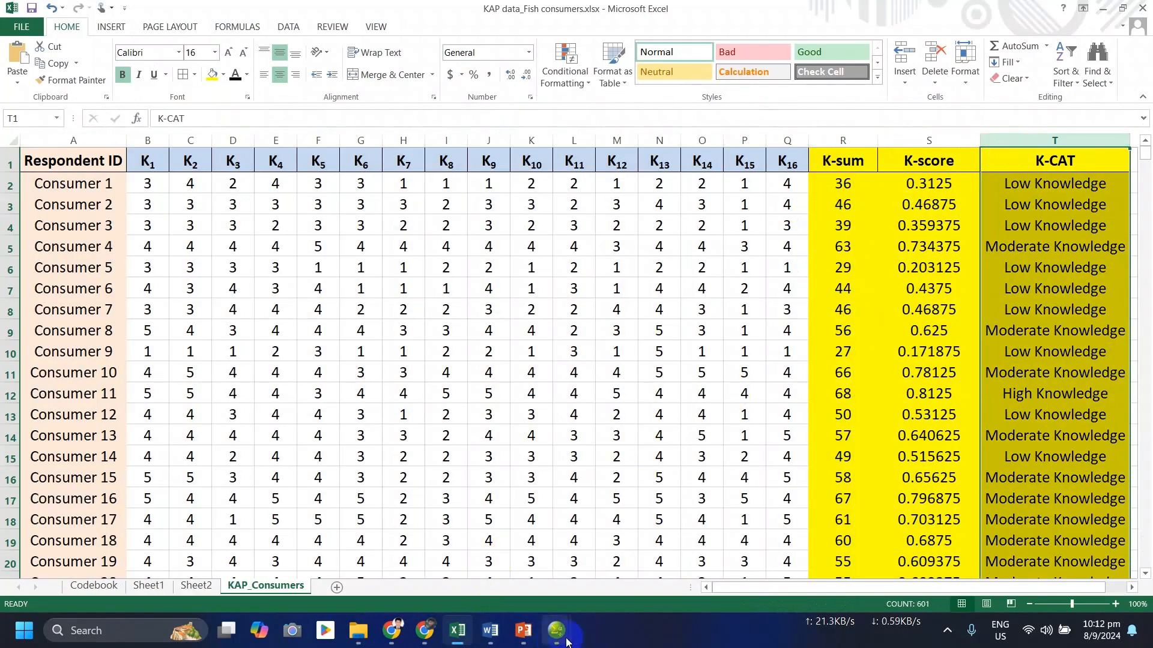
mouse_move(557, 631)
left_click(619, 571)
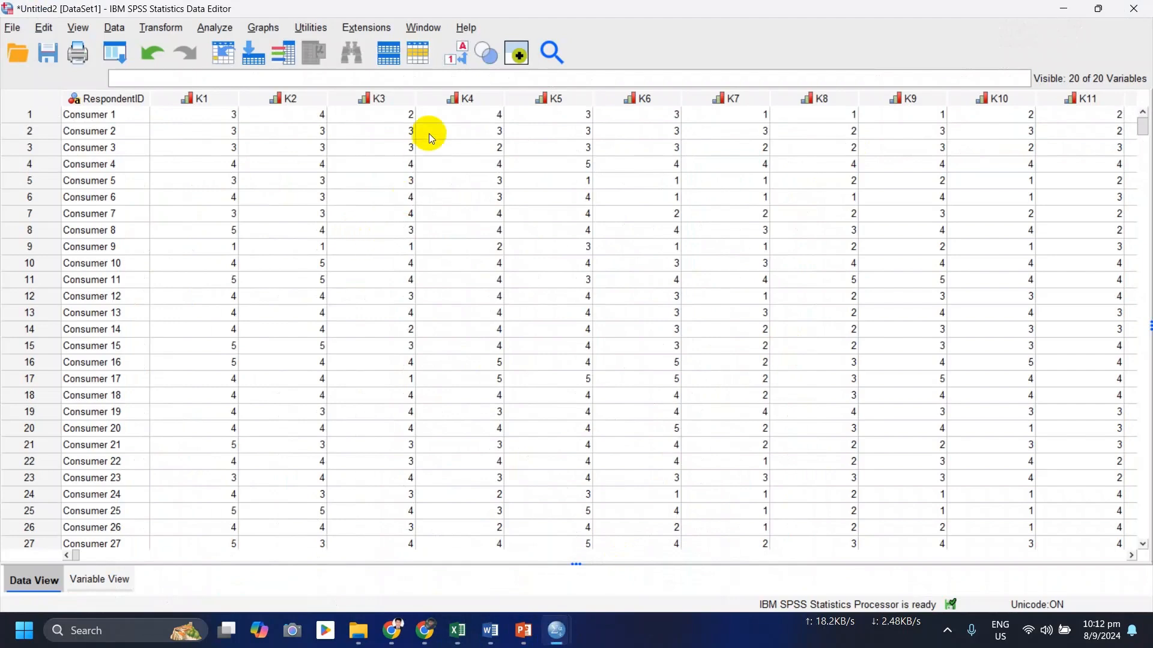
Step: Return to the variable definitions and open the Compute Variable dialog
left_click(78, 575)
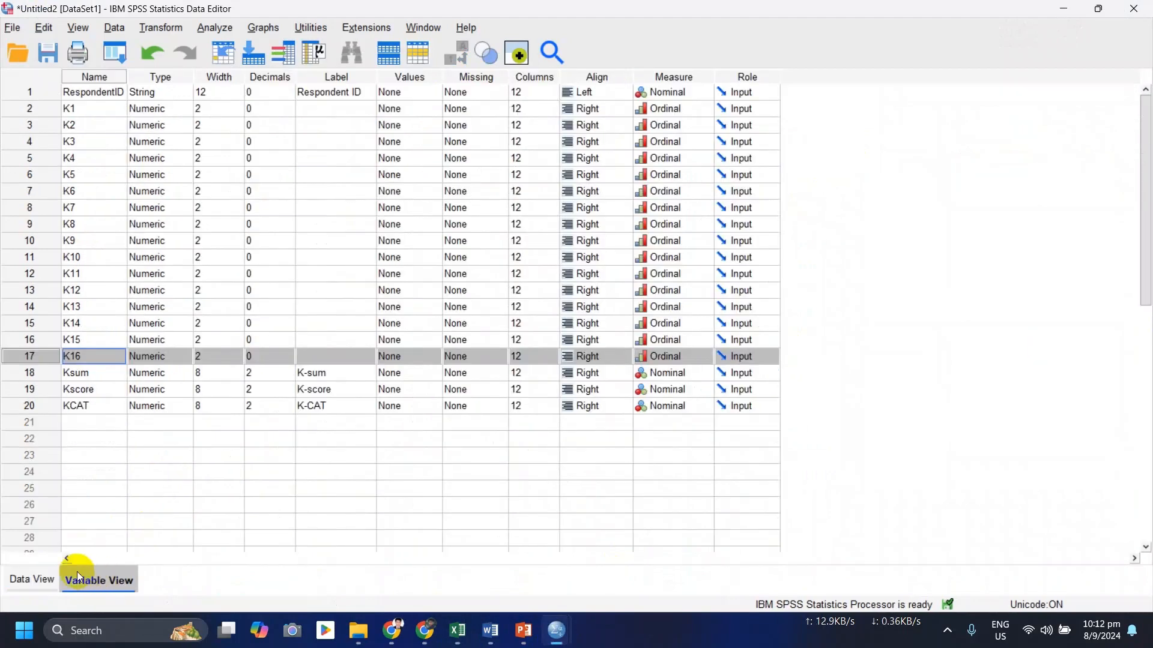
left_click(161, 28)
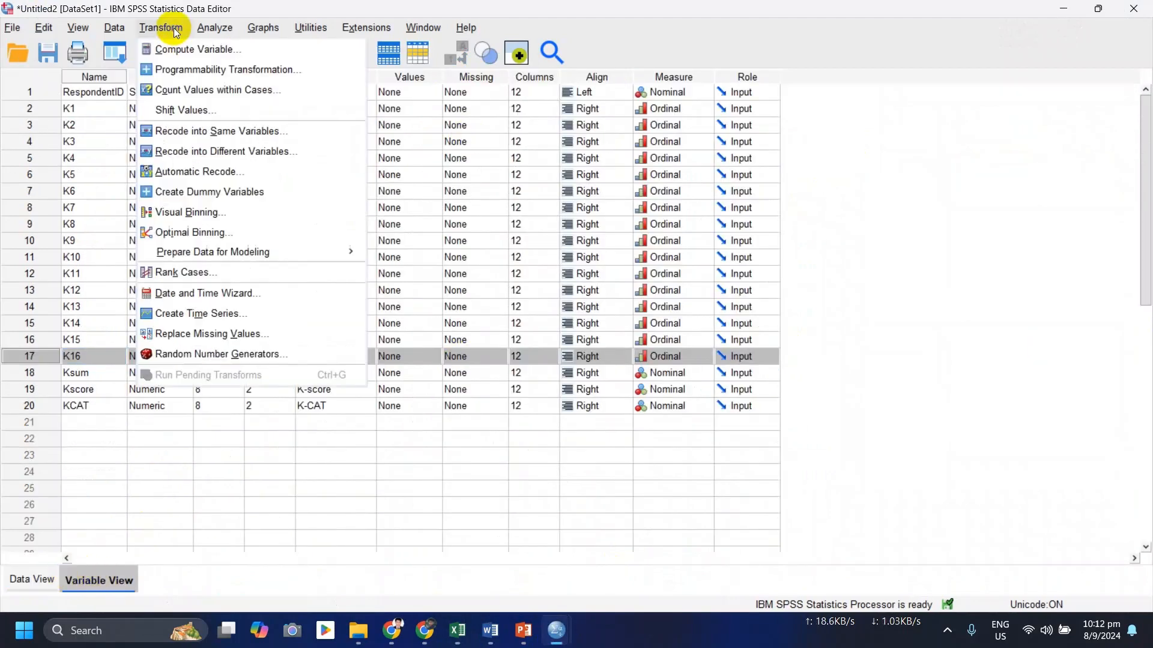
left_click(200, 49)
left_click_drag(251, 70, 245, 49)
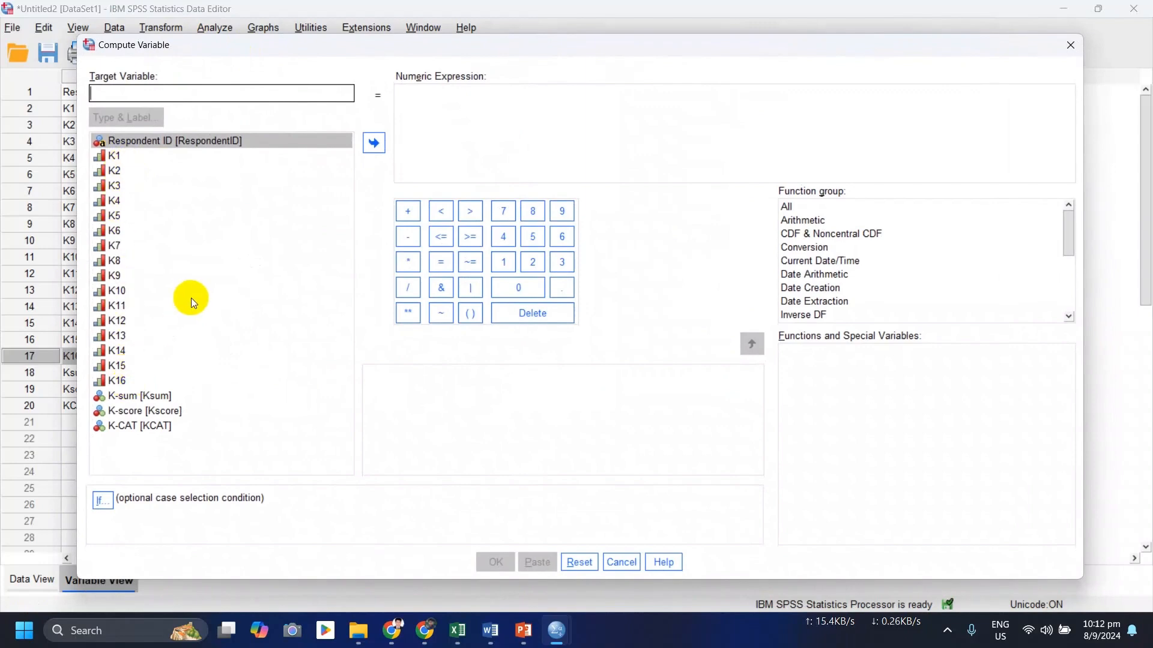
Step: Check the K-sum column heading in the Excel worksheet and name the target variable K_sum in the SPSS Compute Variable dialog
left_click(457, 630)
left_click(842, 140)
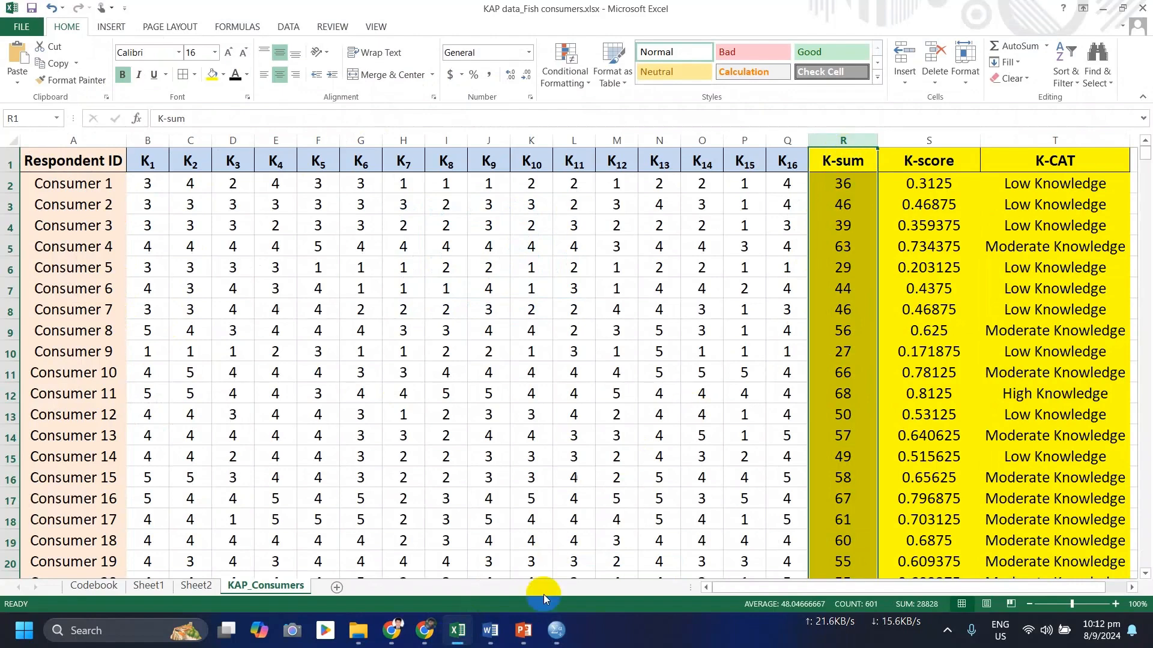
mouse_move(556, 630)
left_click(626, 560)
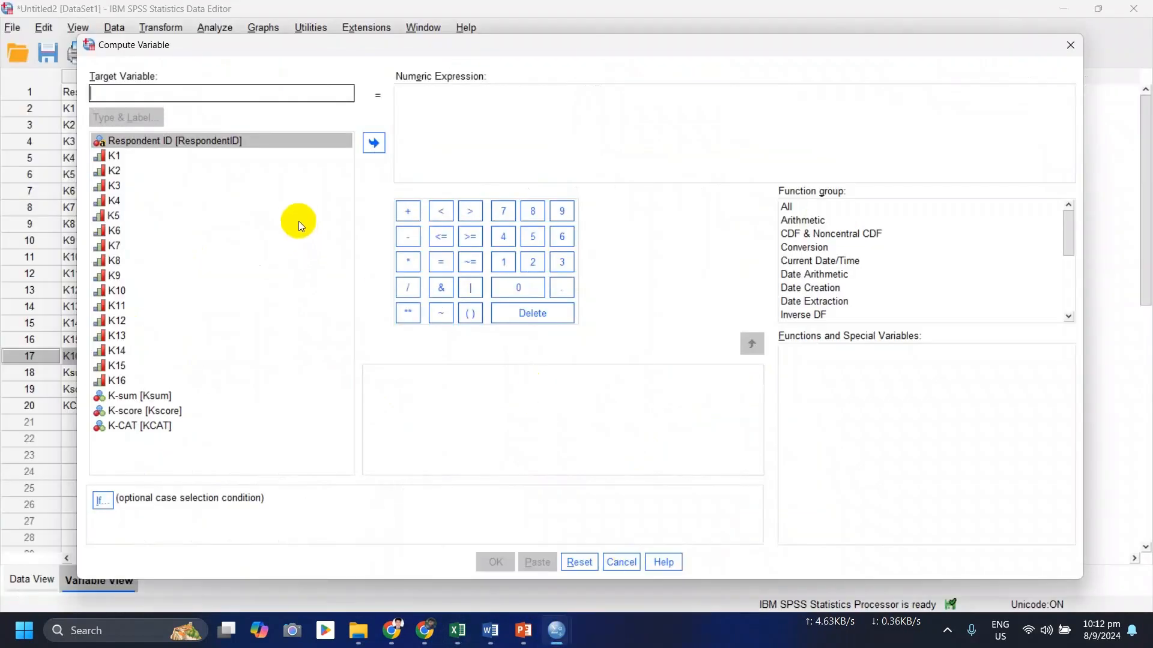
type("K")
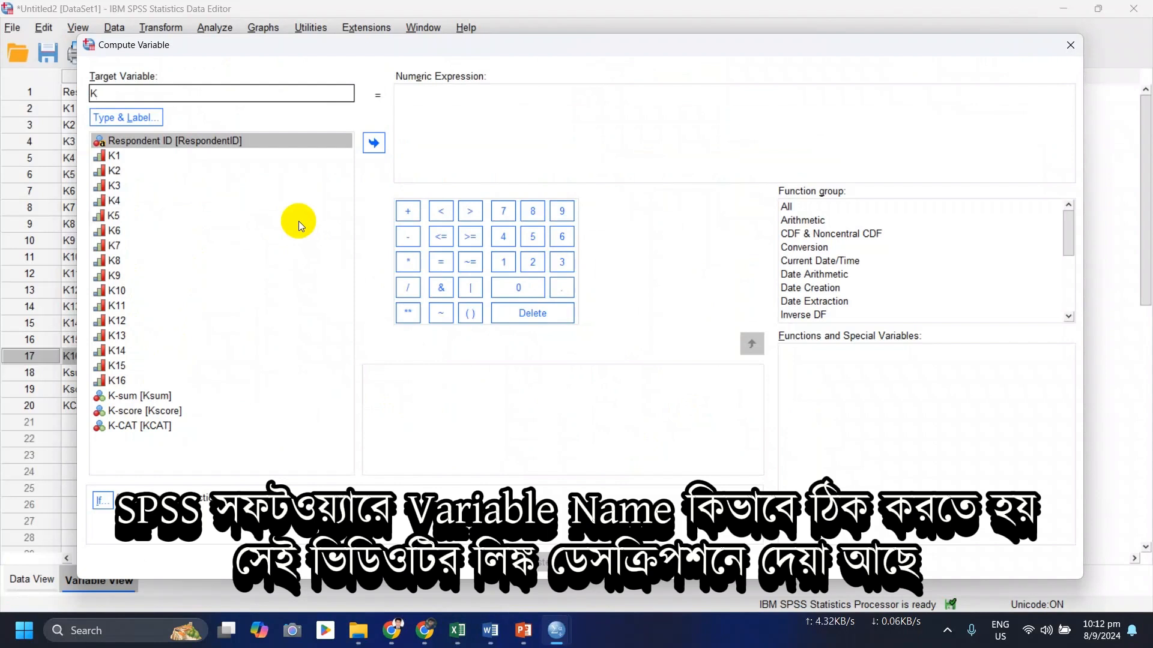
type("_sum")
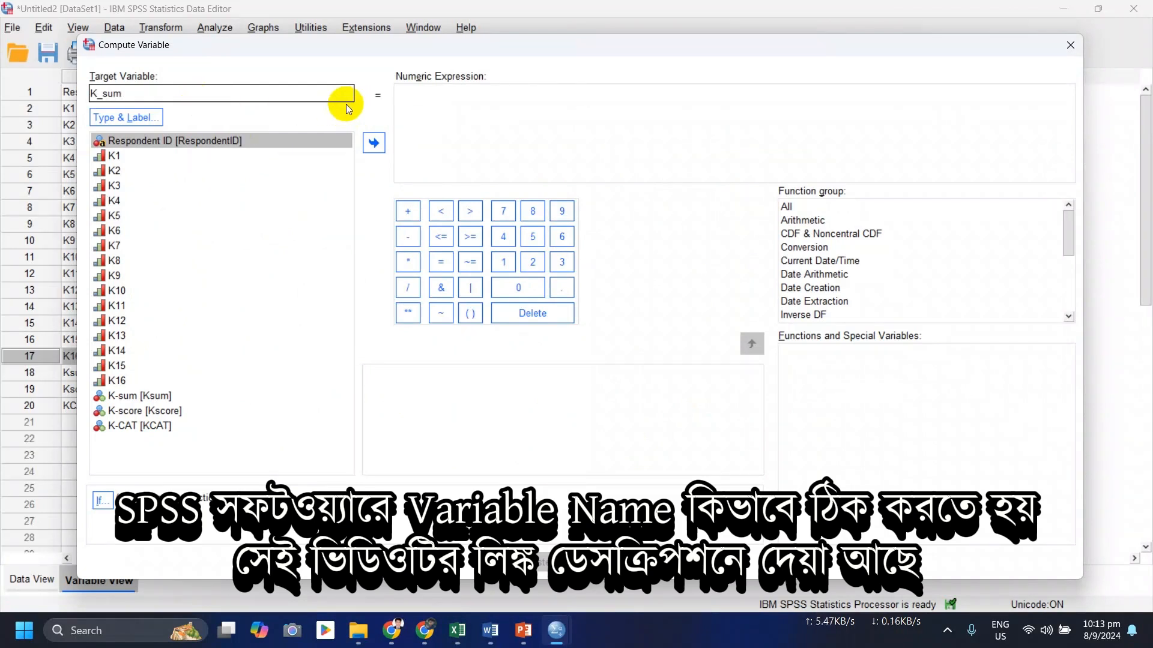
left_click(412, 104)
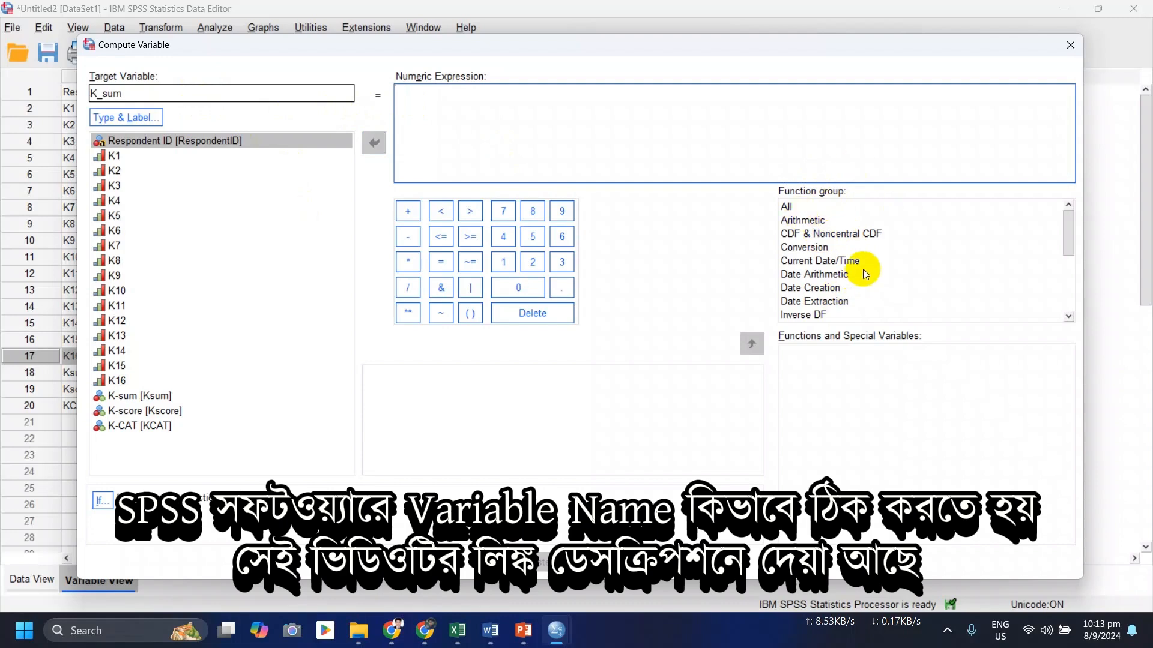
Step: Check the first K-sum formula in Excel, then insert the Statistical function Sum into the SPSS numeric expression without its placeholder arguments
left_click(457, 631)
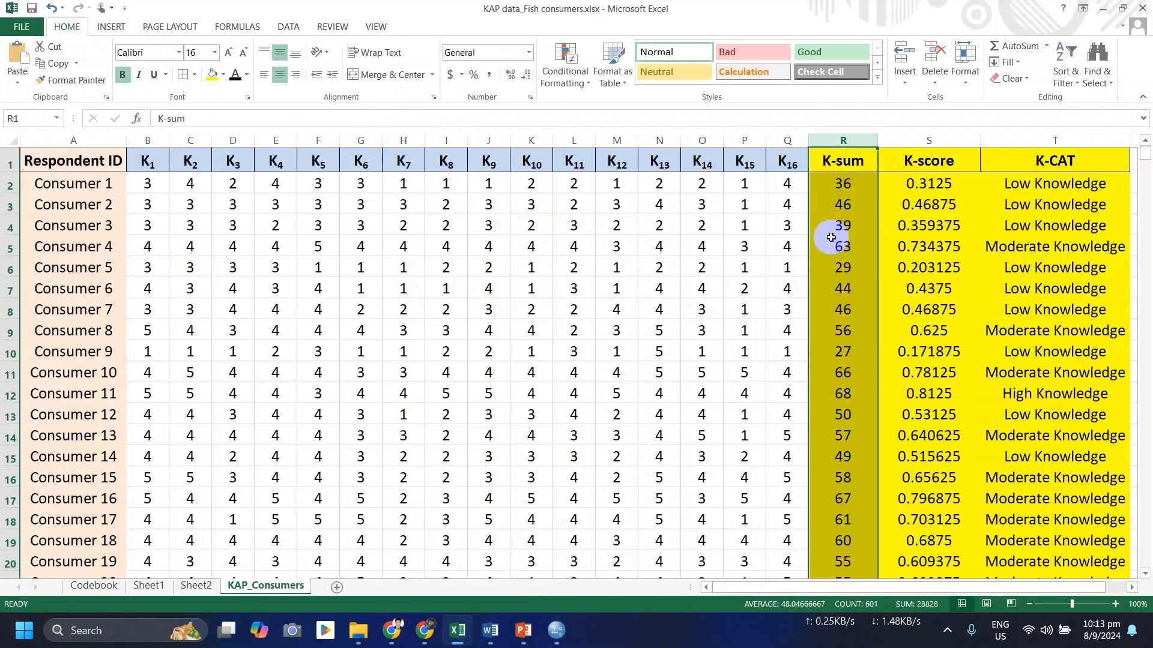
left_click(843, 183)
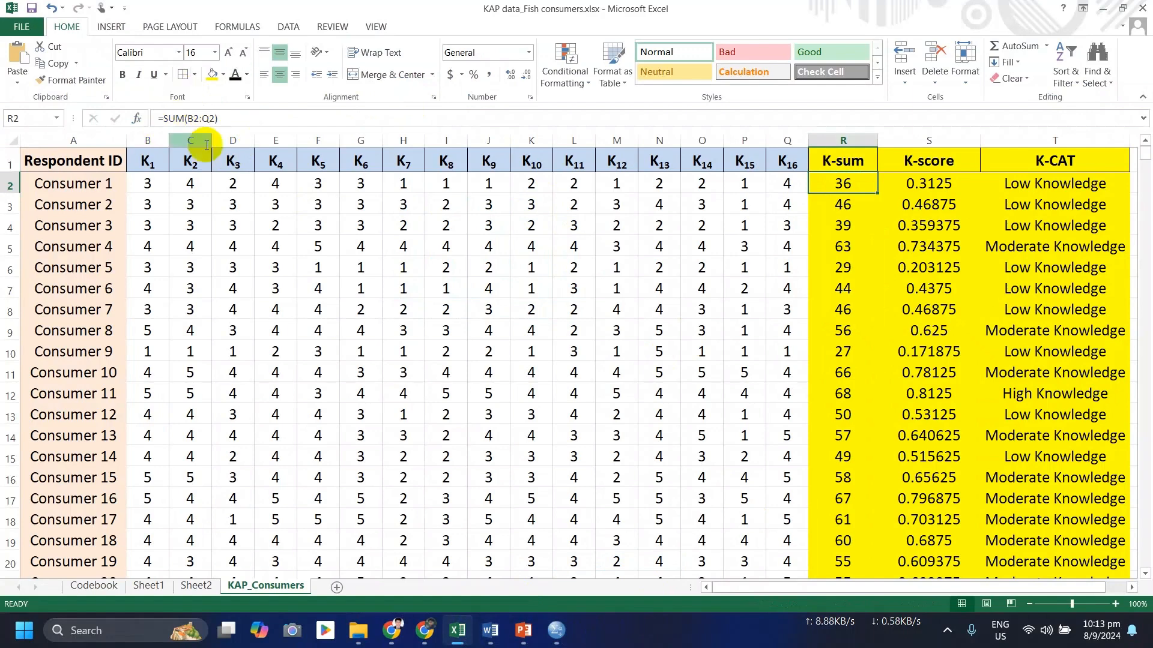
left_click(569, 631)
left_click(564, 625)
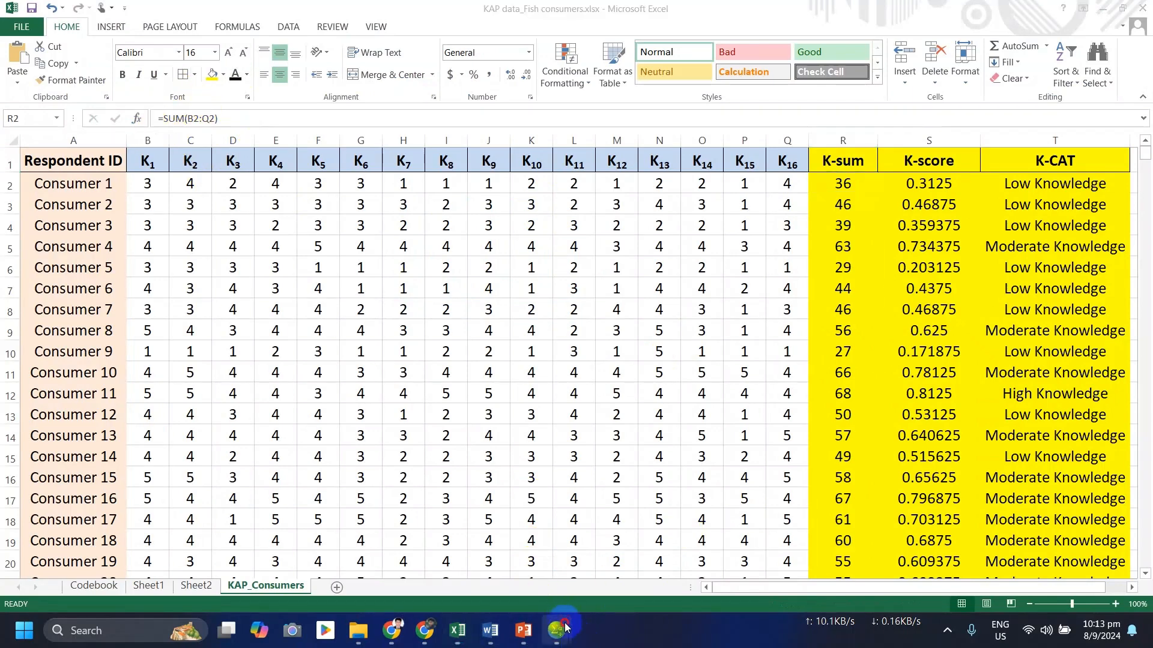
left_click(660, 562)
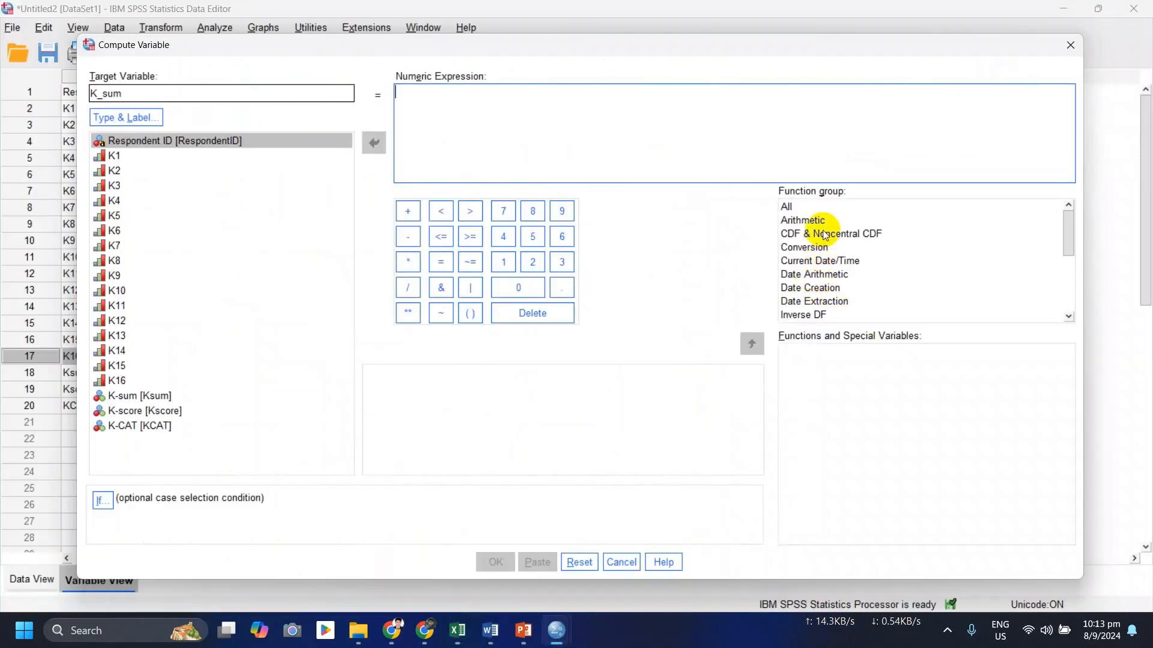
scroll(820, 281, "down", 4)
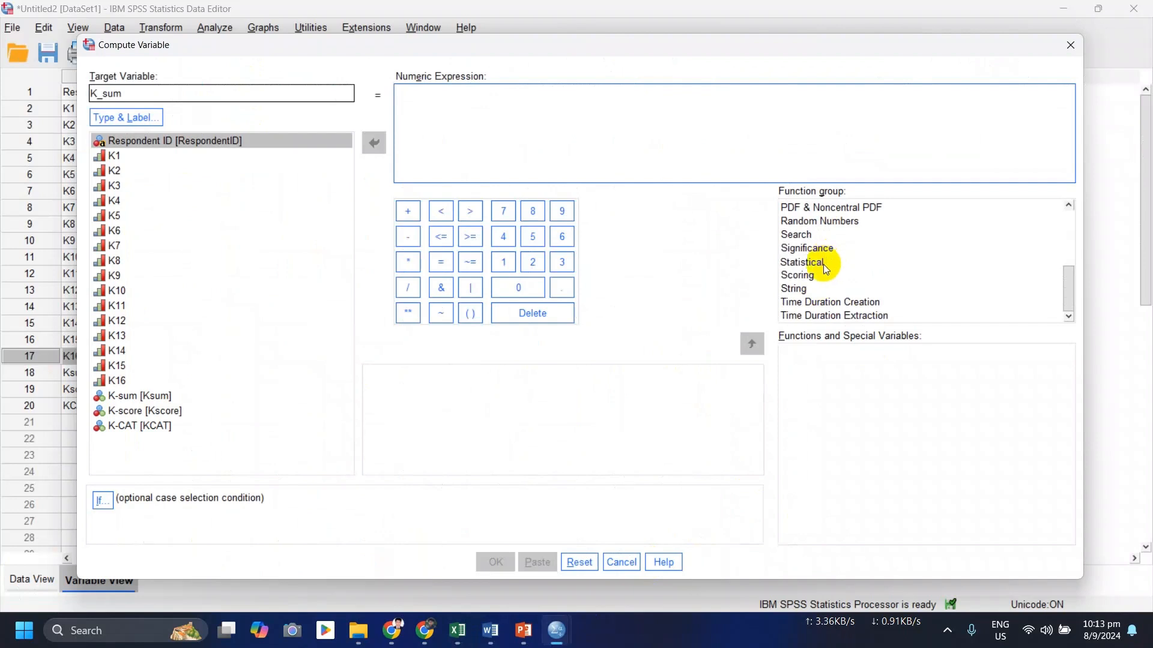
left_click(821, 263)
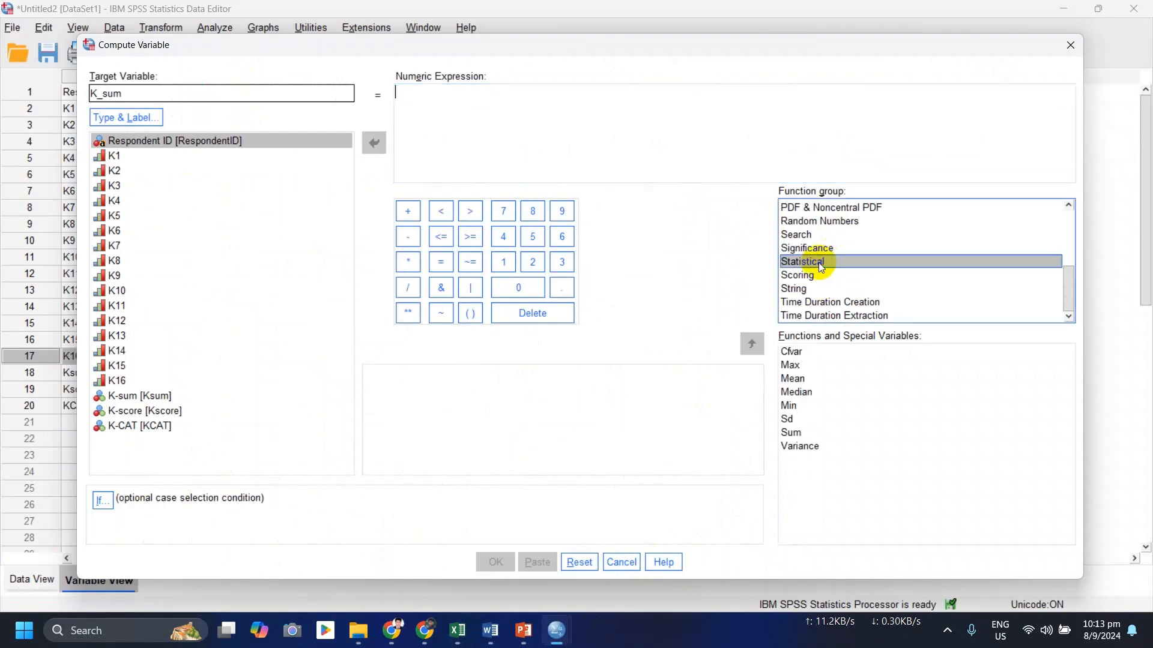
double_click(791, 432)
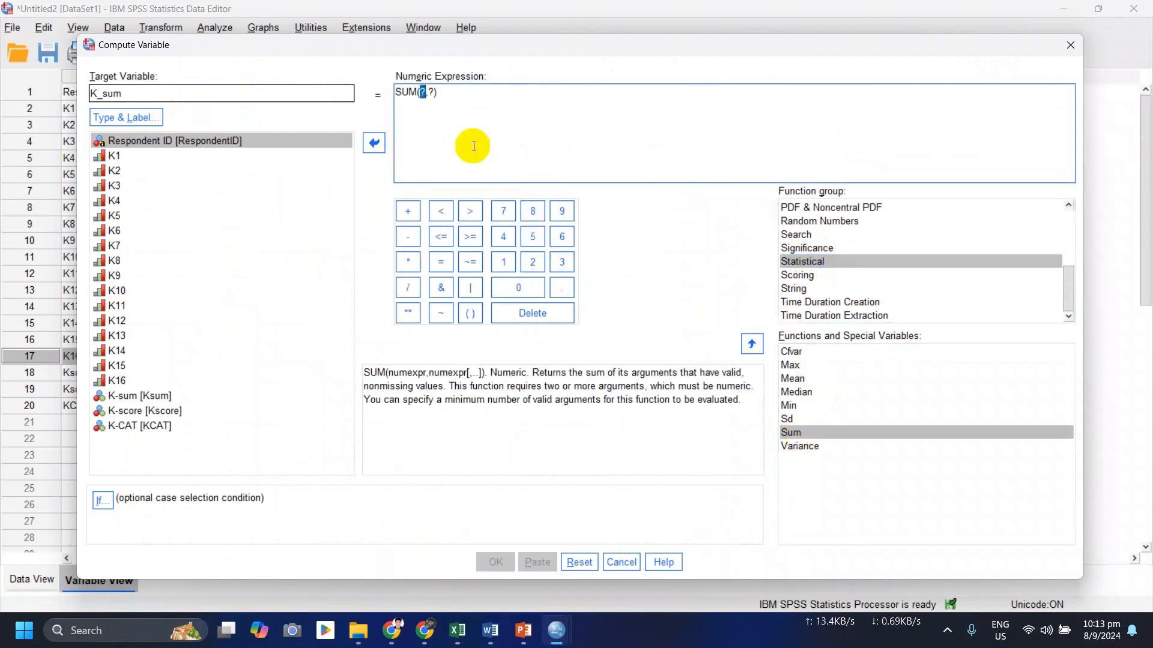
left_click(464, 91)
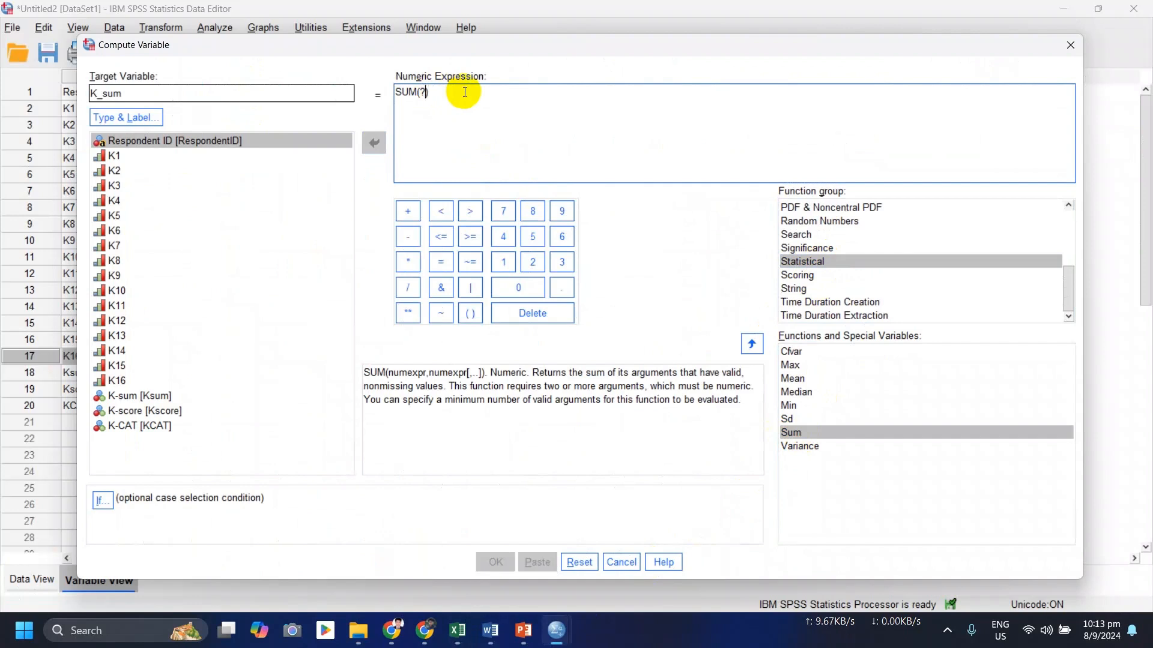
key("BackSpace")
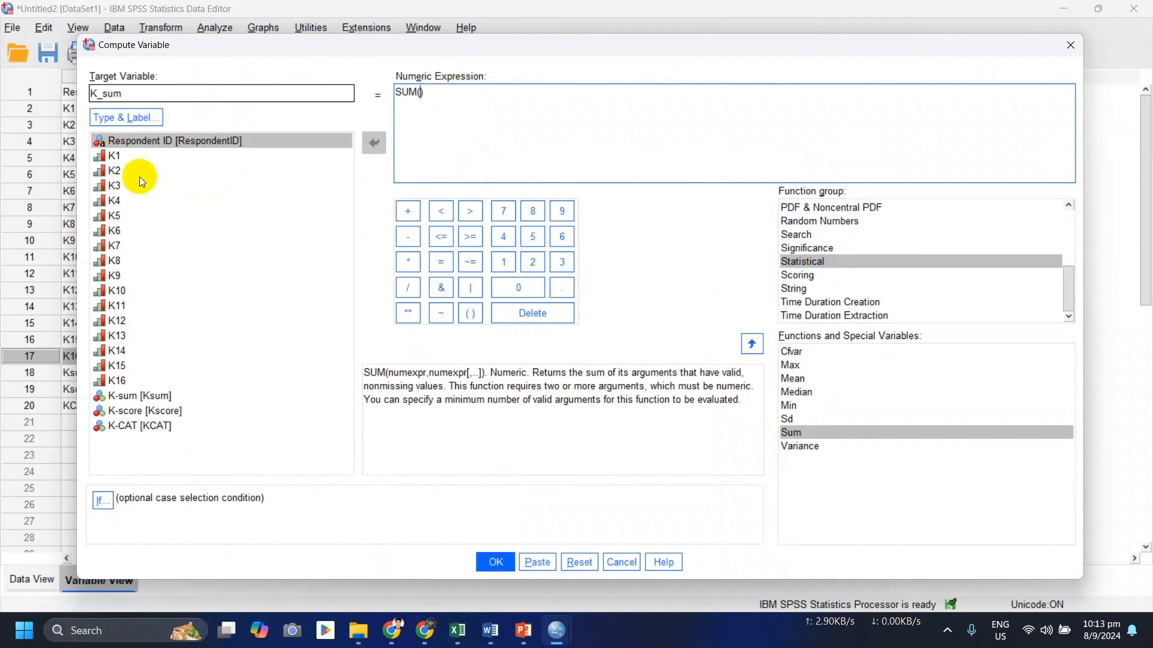
Step: Fill the SUM function with the variables K1 through K16, separated by commas
left_click(131, 158)
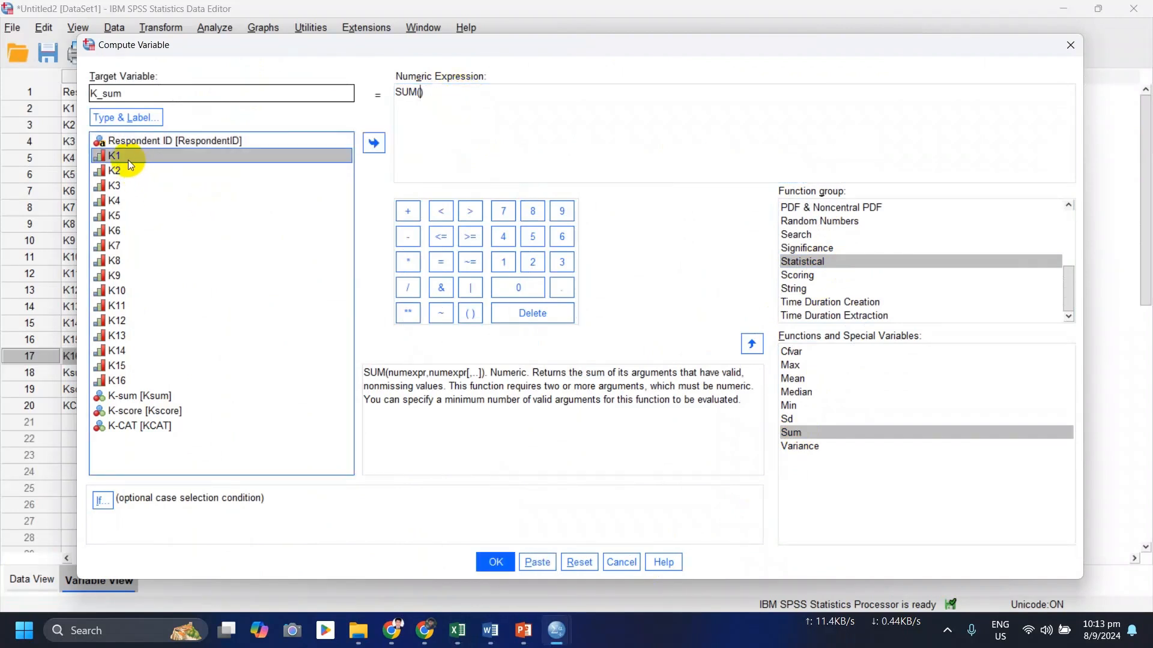
left_click(378, 147)
type(",")
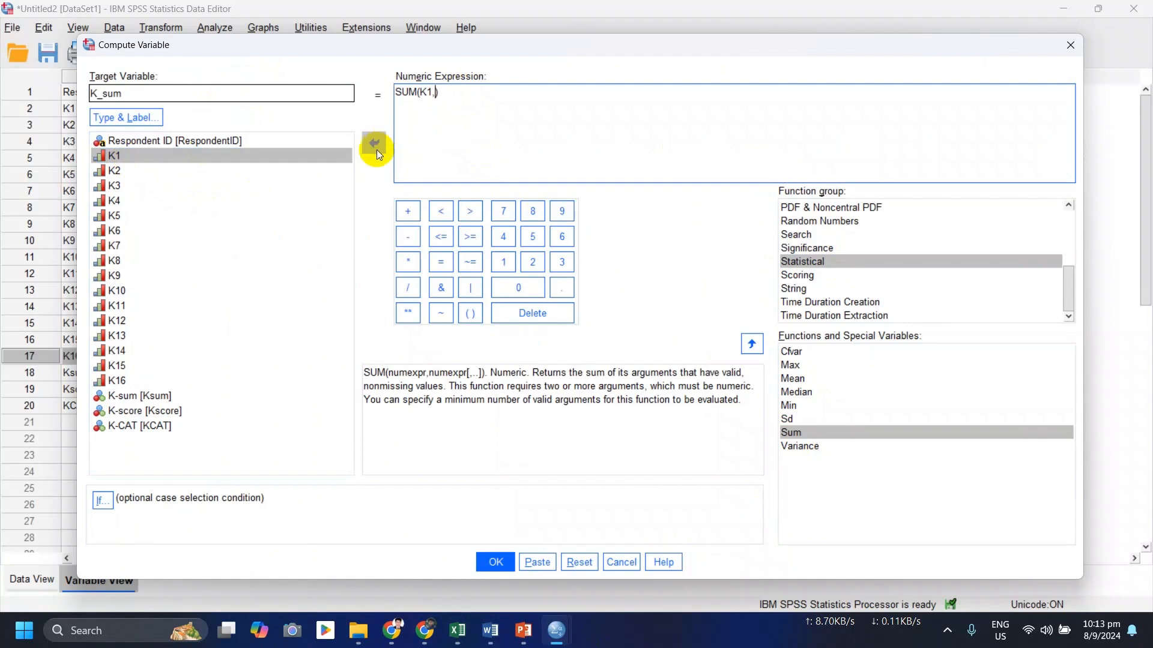
left_click(193, 172)
left_click(368, 144)
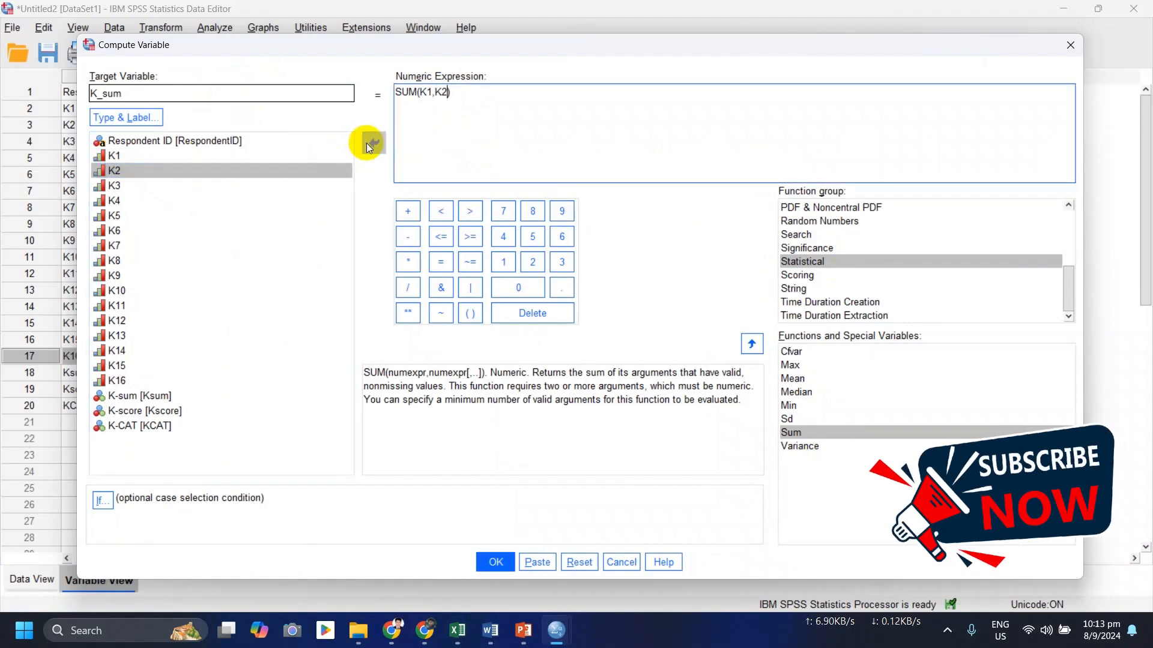
type(",")
left_click(205, 187)
left_click(375, 142)
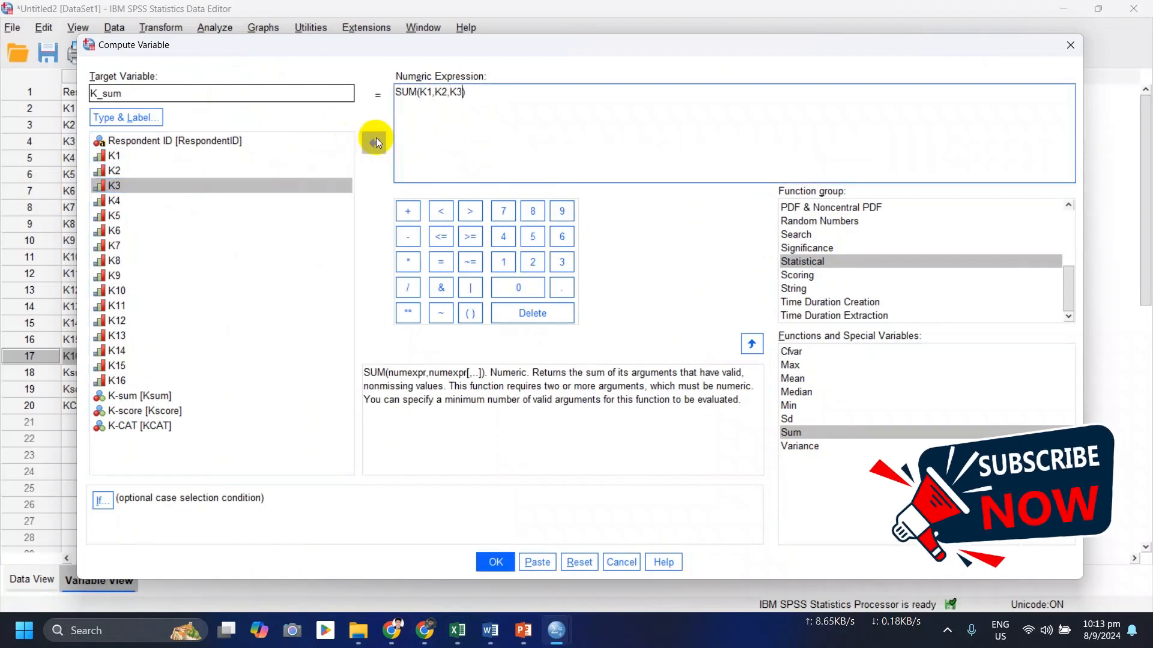
left_click(200, 201)
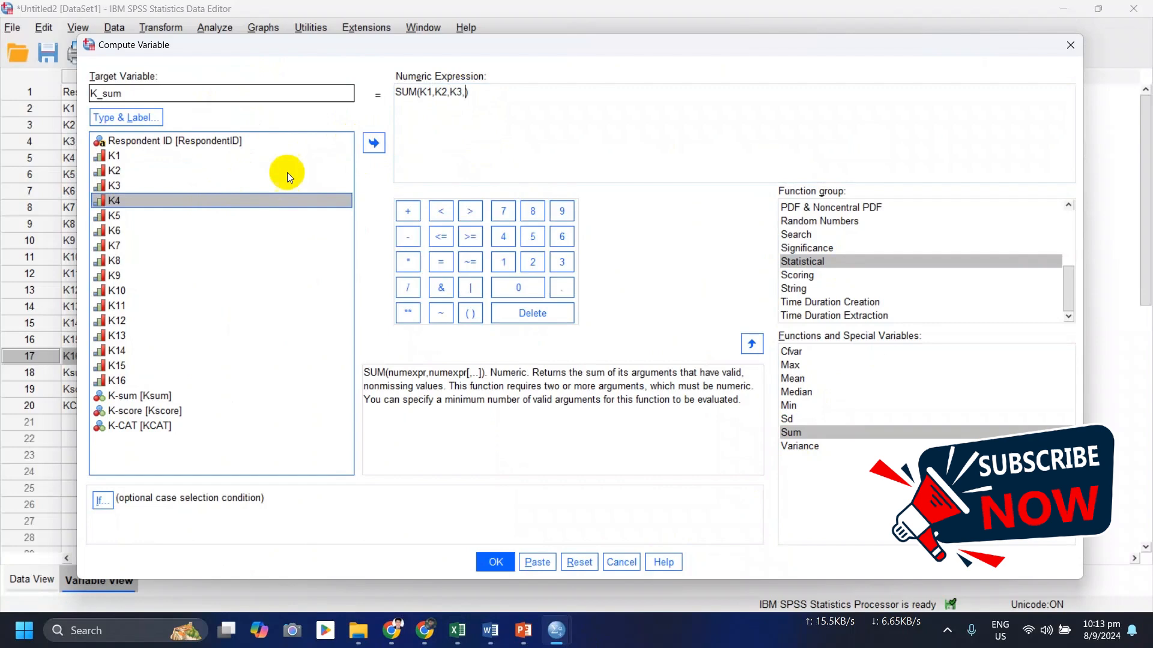
left_click(369, 146)
type(",")
left_click(213, 216)
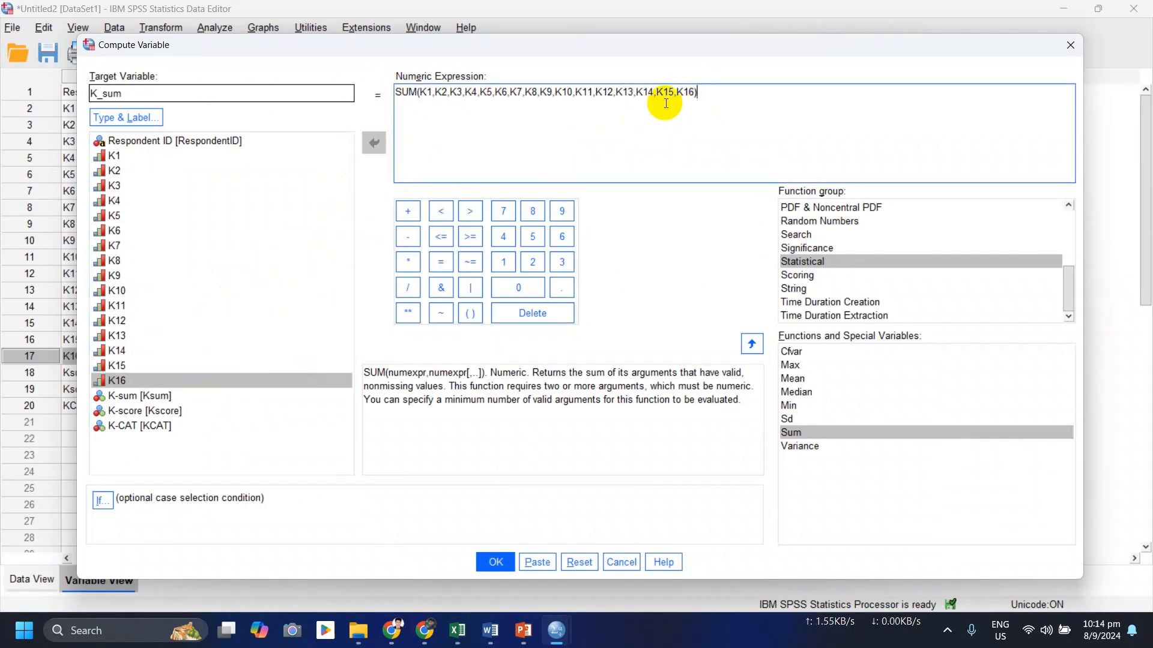
Step: Check Consumer 1's K1 to K16 responses in the Excel worksheet and run the K_sum computation in SPSS
left_click(458, 630)
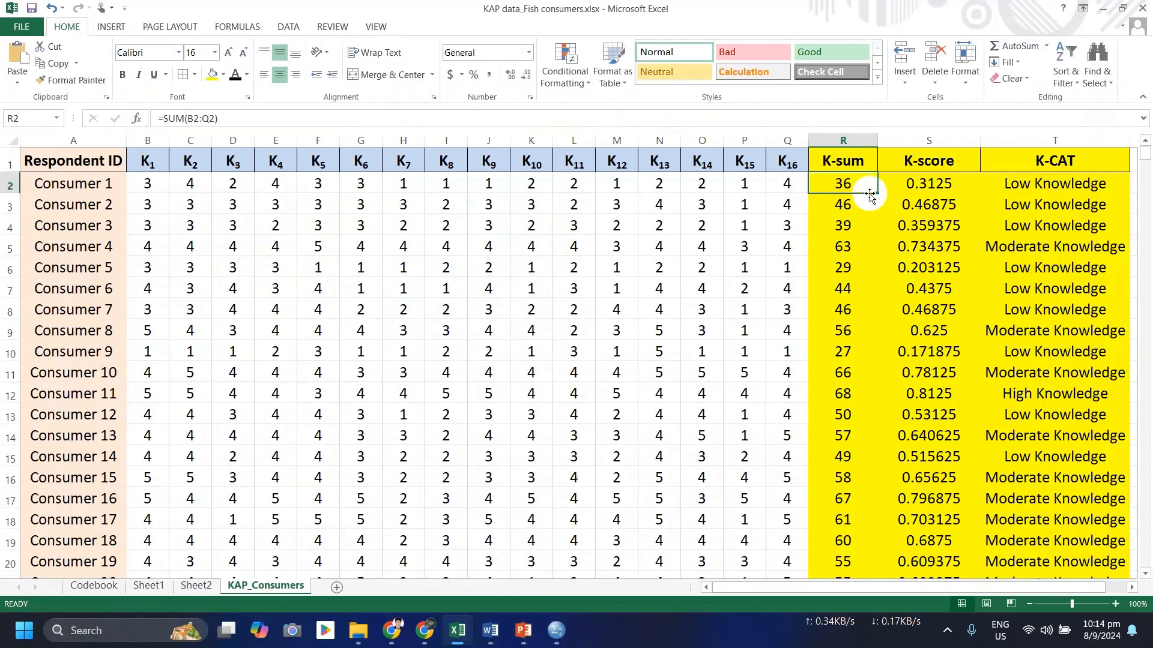
left_click_drag(148, 183, 781, 183)
mouse_move(557, 630)
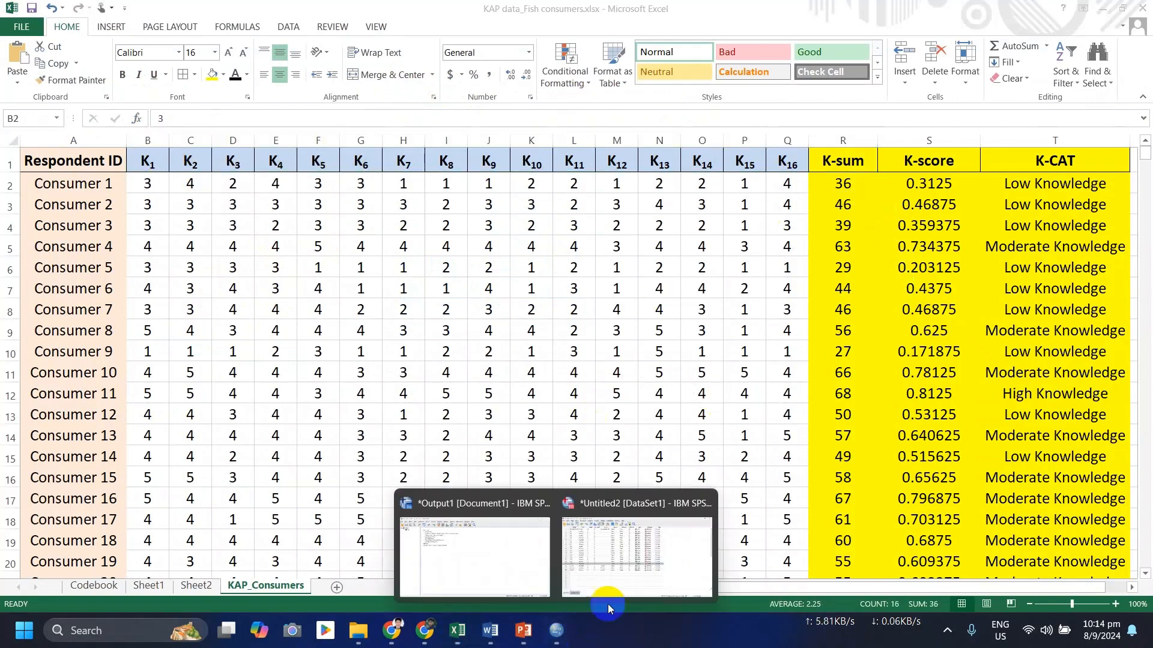
left_click(607, 604)
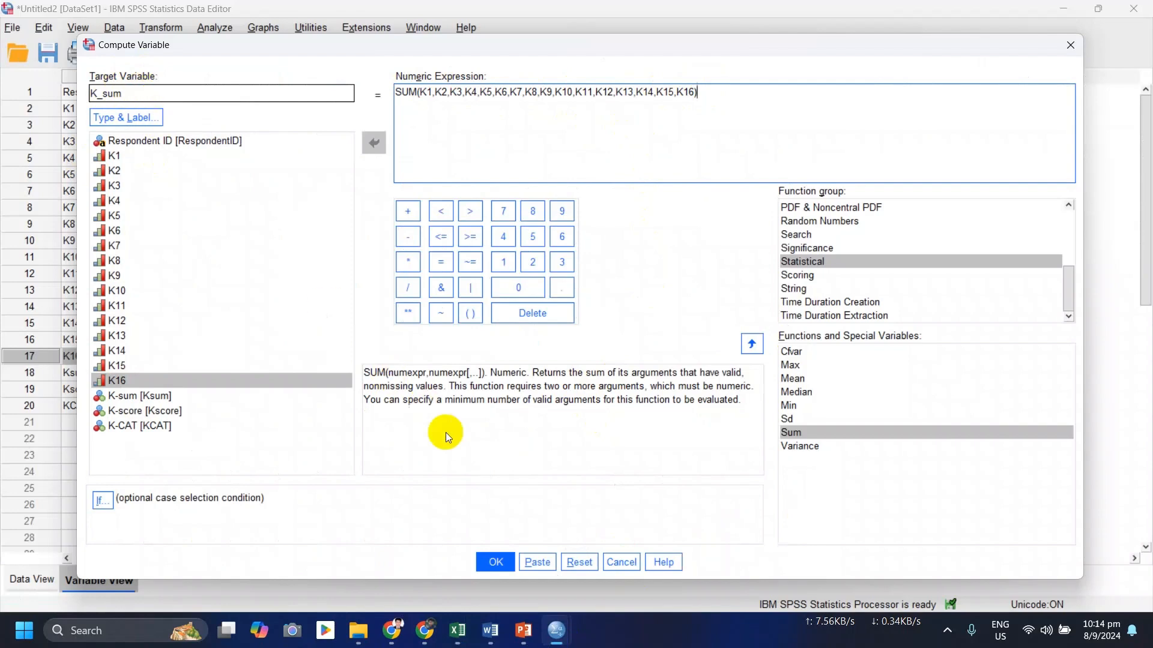
left_click(496, 563)
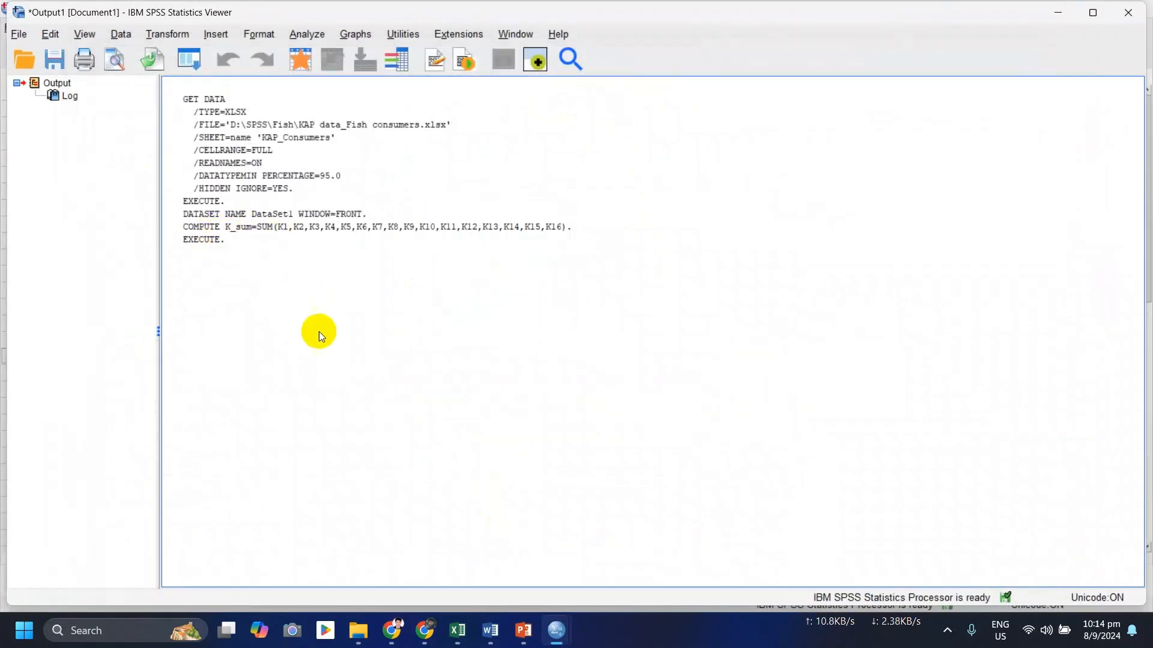
Step: Return to the SPSS dataset, locate K_sum in the variable definitions and examine its column in the case data
mouse_move(570, 633)
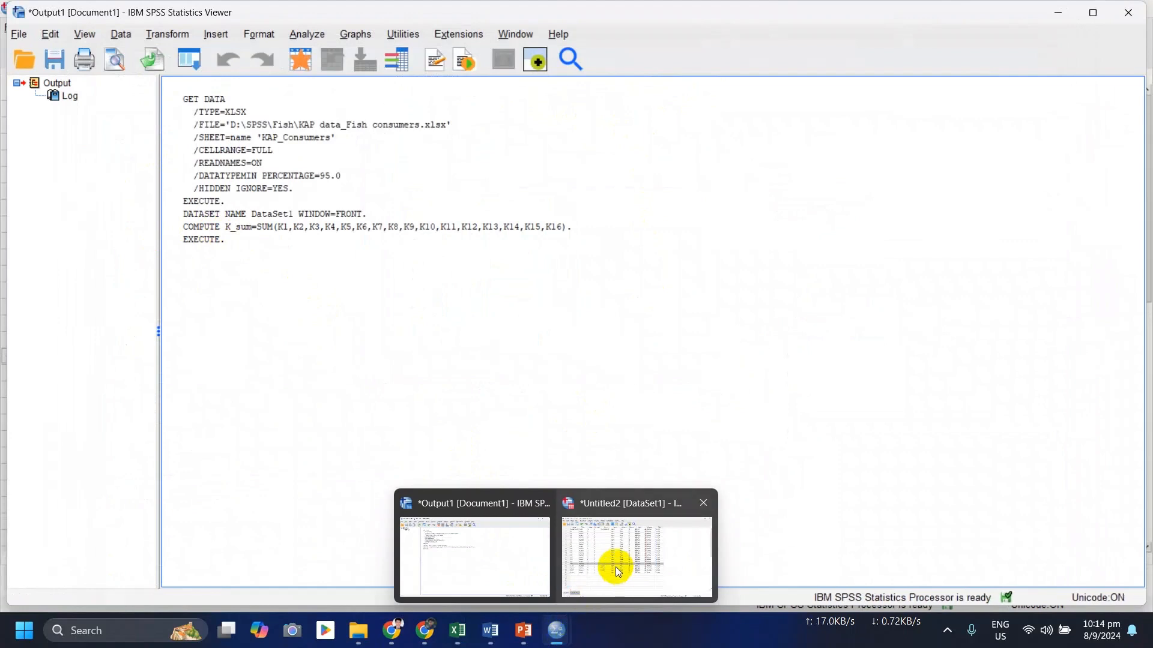
left_click(513, 559)
mouse_move(568, 643)
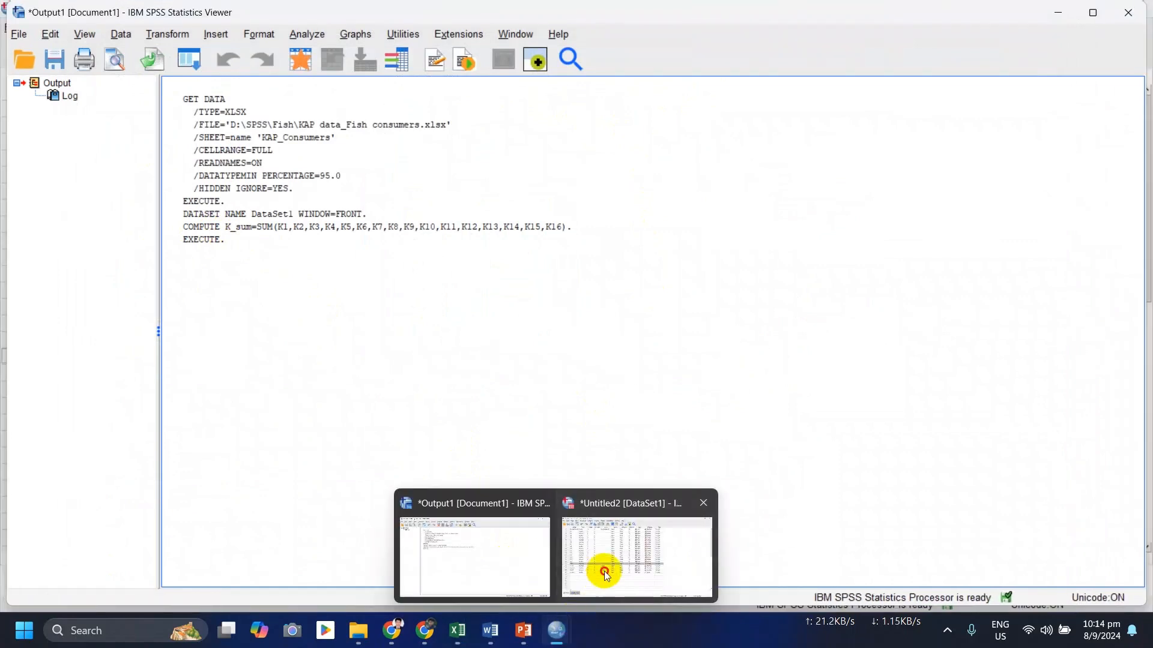
left_click(597, 566)
left_click(55, 422)
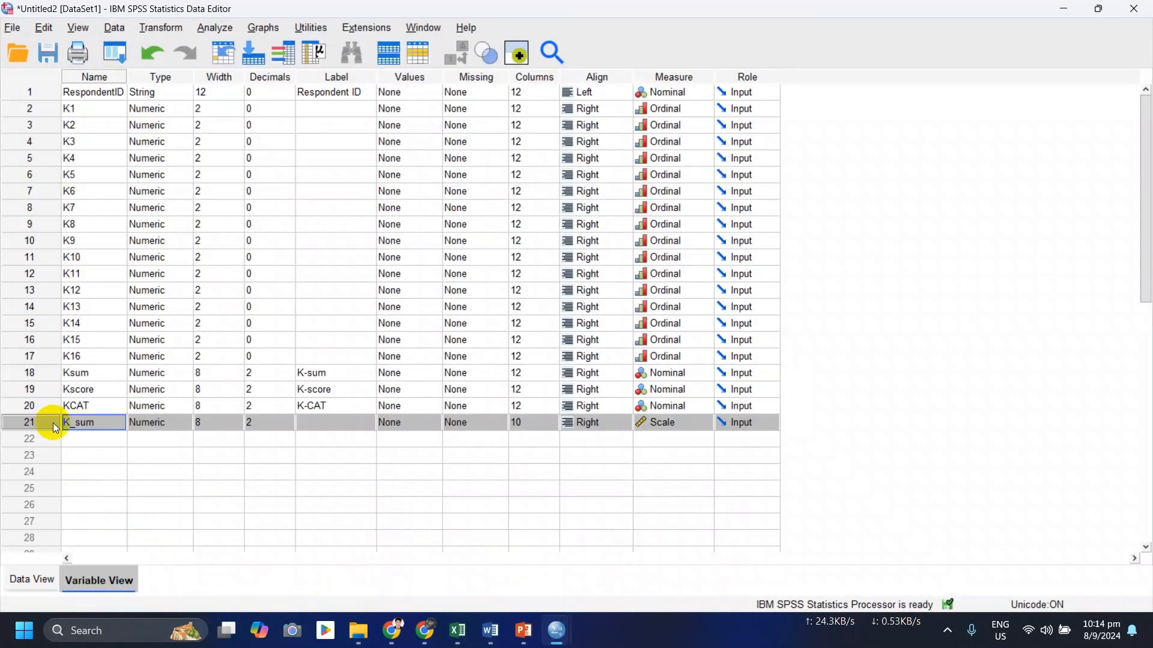
left_click(42, 578)
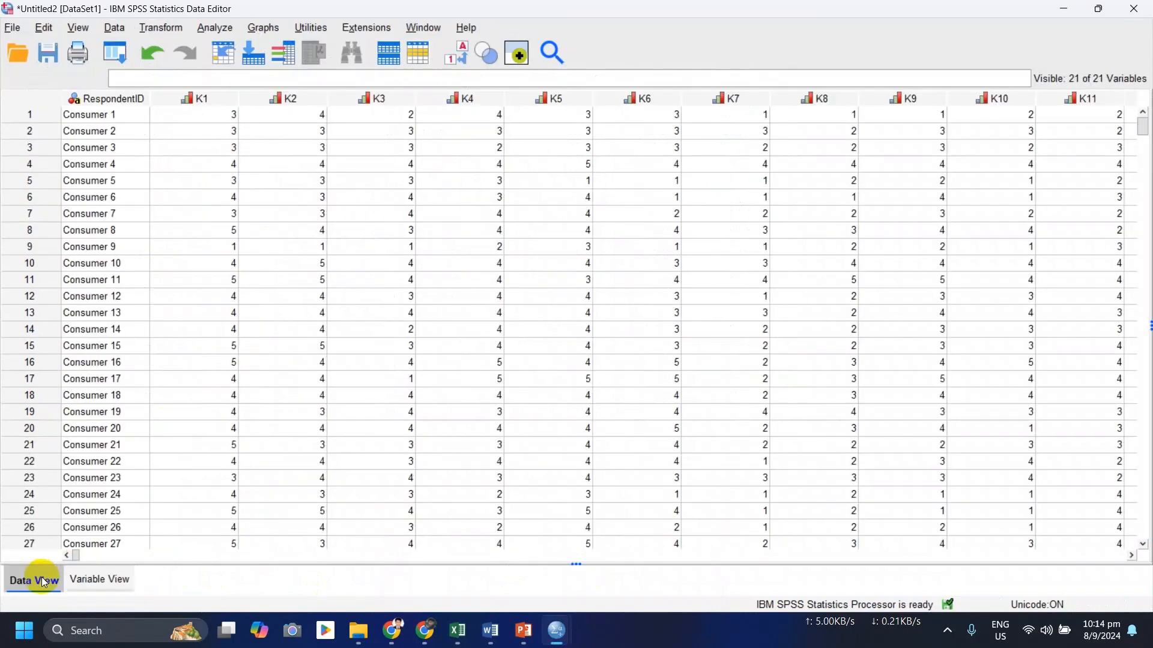
left_click(487, 555)
left_click(826, 103)
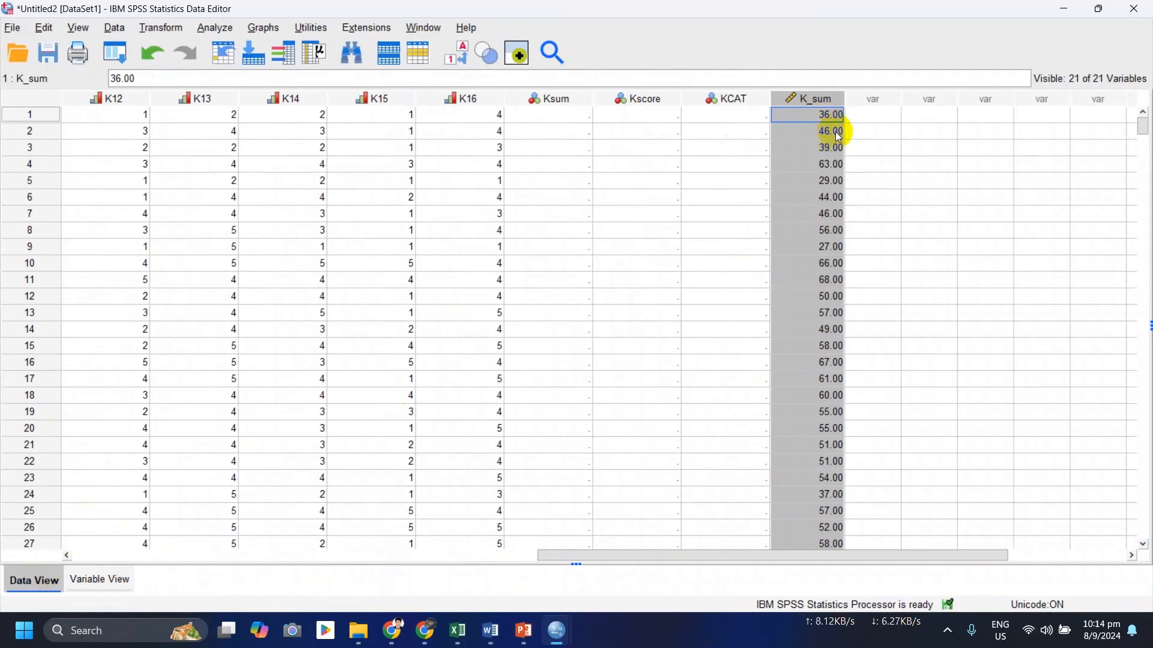
Step: Compare the K_sum values with the K-sum cells of Consumer 1 and Consumer 3 in Excel and return to SPSS
left_click(460, 634)
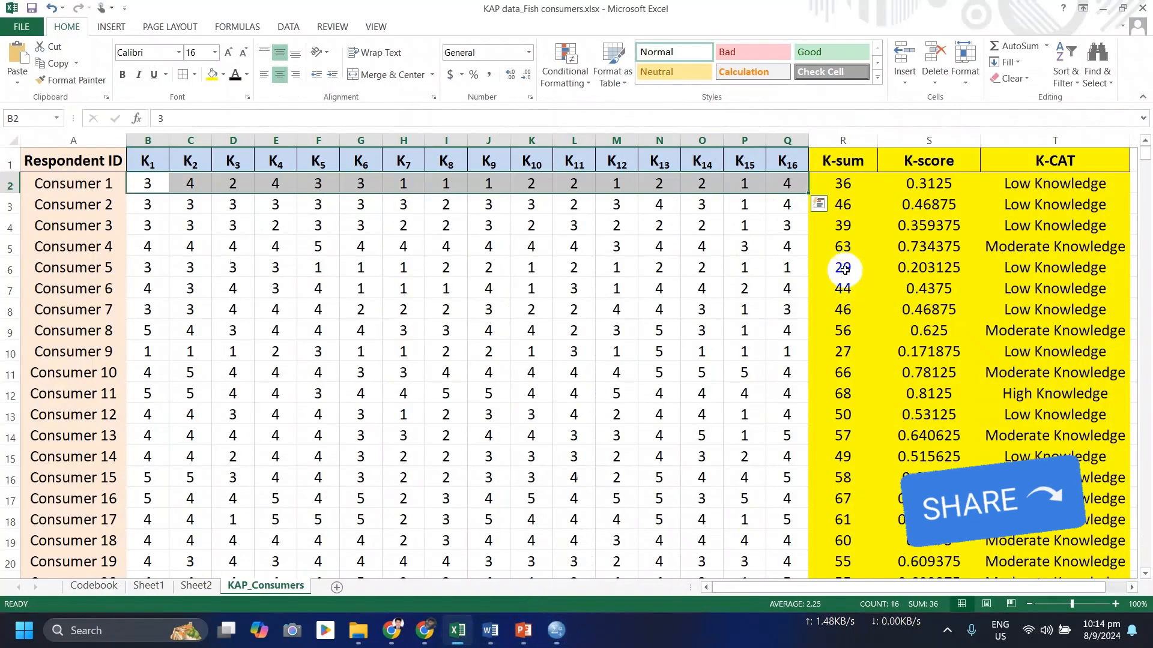
left_click(852, 186)
left_click(846, 225)
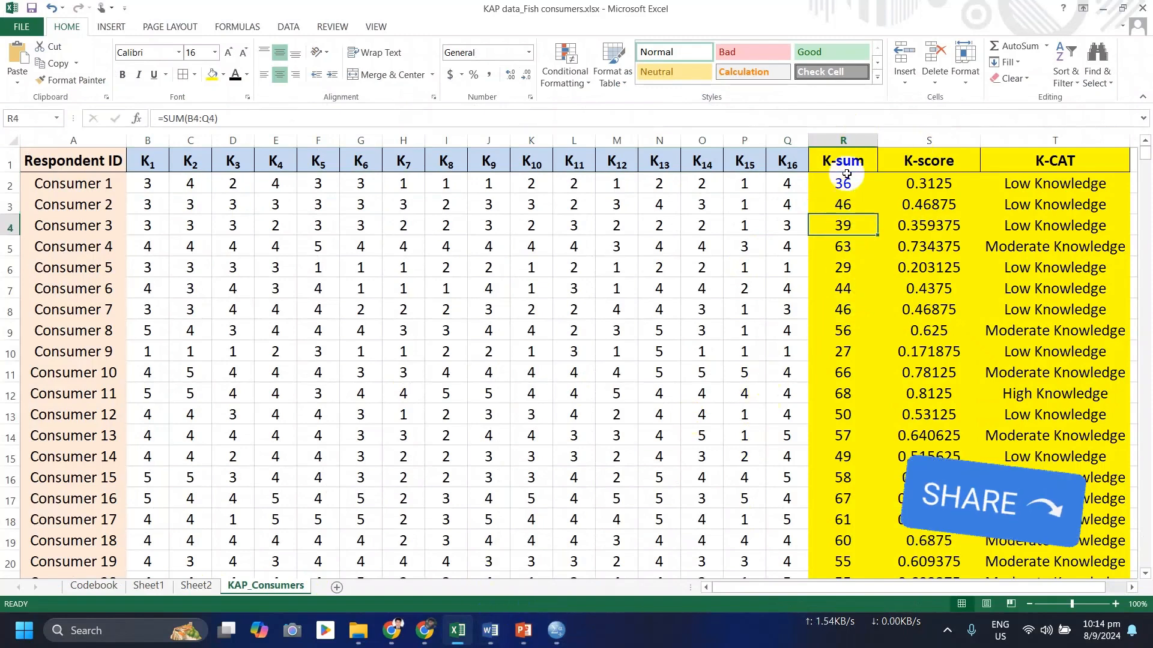
left_click(557, 631)
left_click(641, 562)
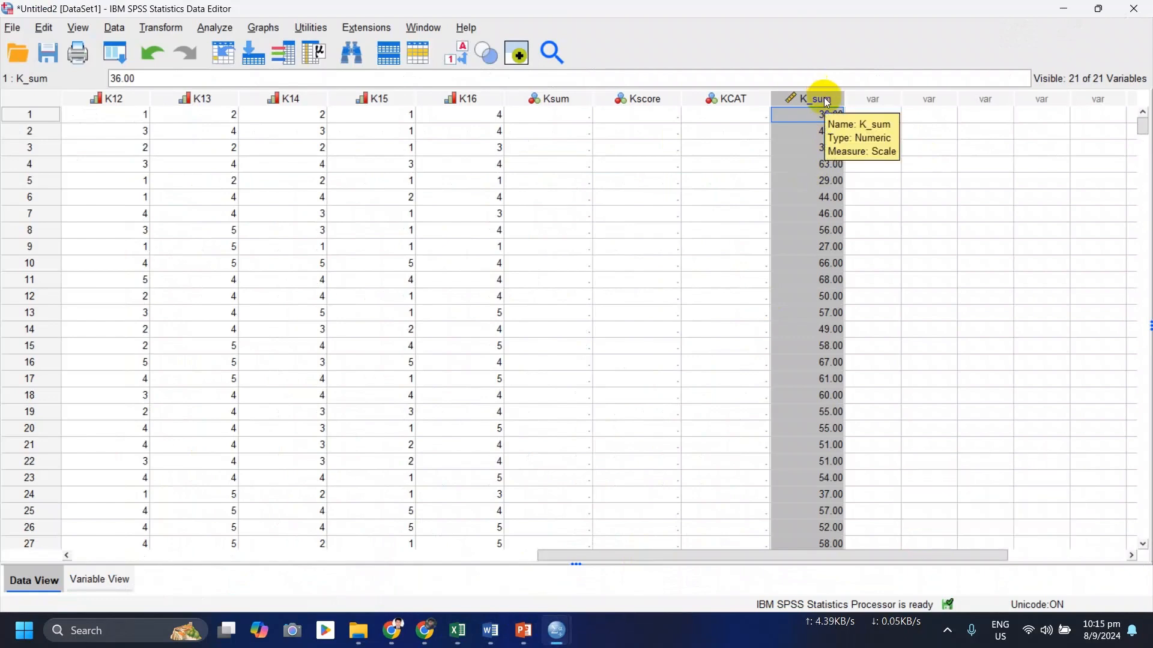
Step: Review the Knowledge index formula on the PowerPoint slide and return to the first empty column after K_sum in SPSS
left_click(525, 631)
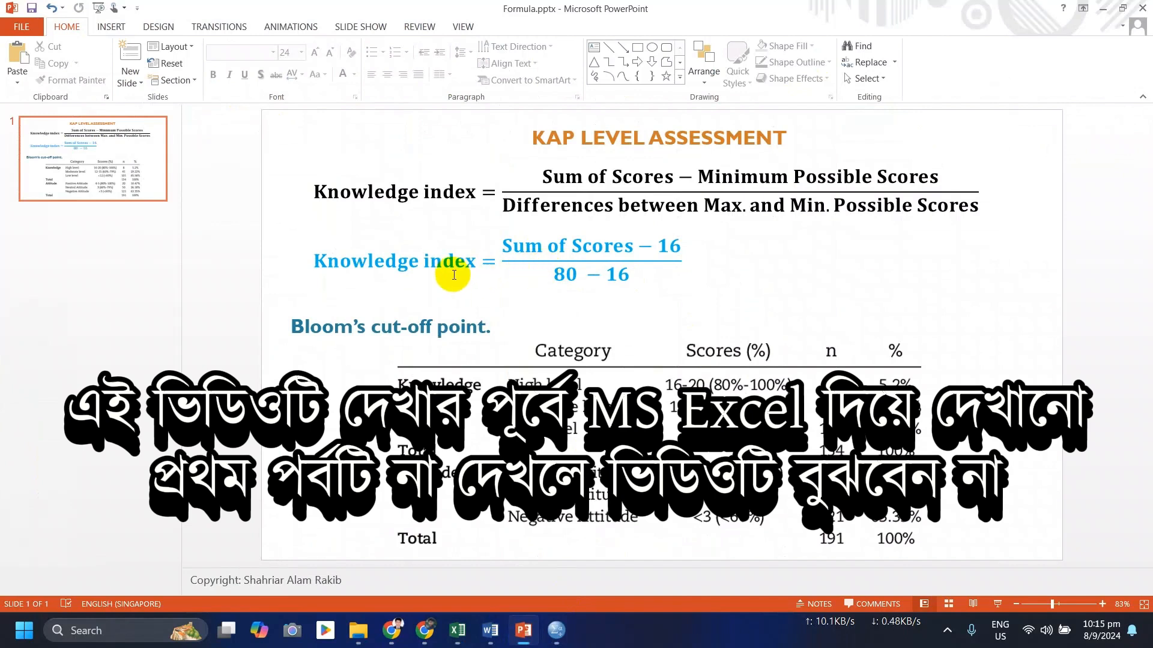
left_click(443, 261)
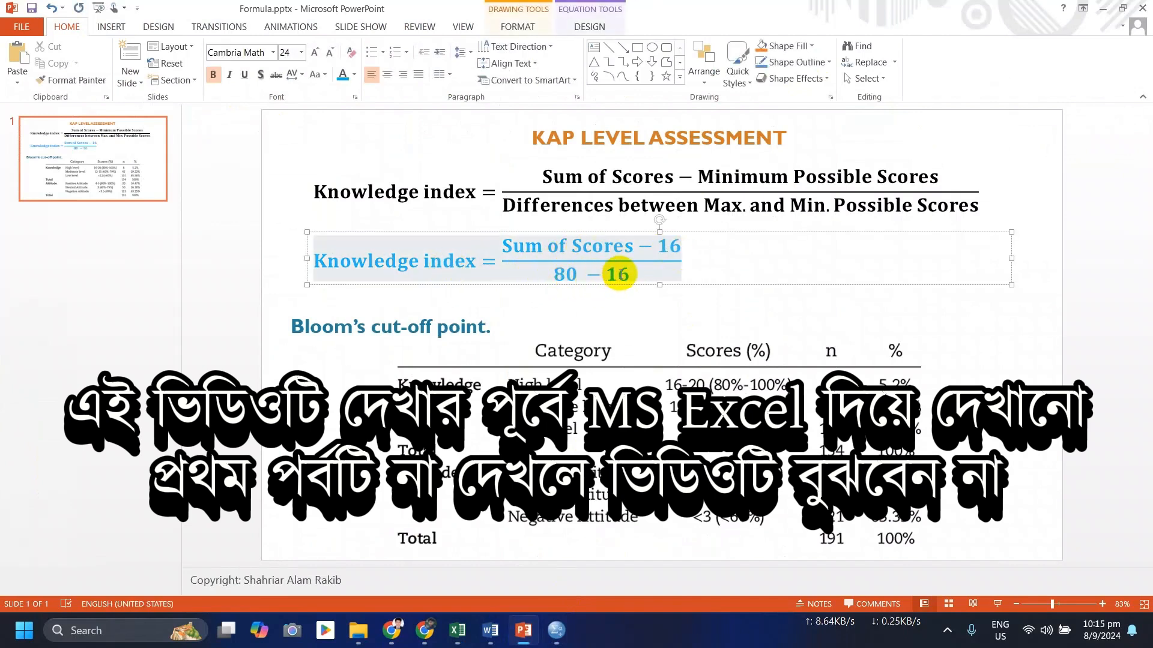
mouse_move(558, 636)
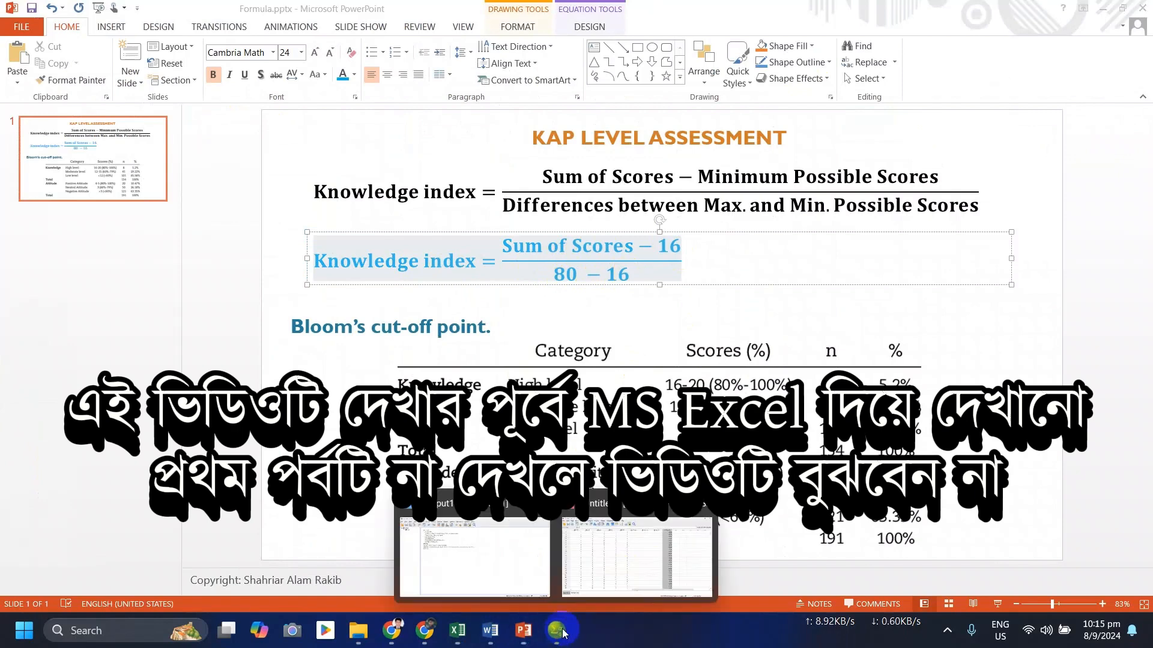
left_click(615, 548)
left_click(876, 99)
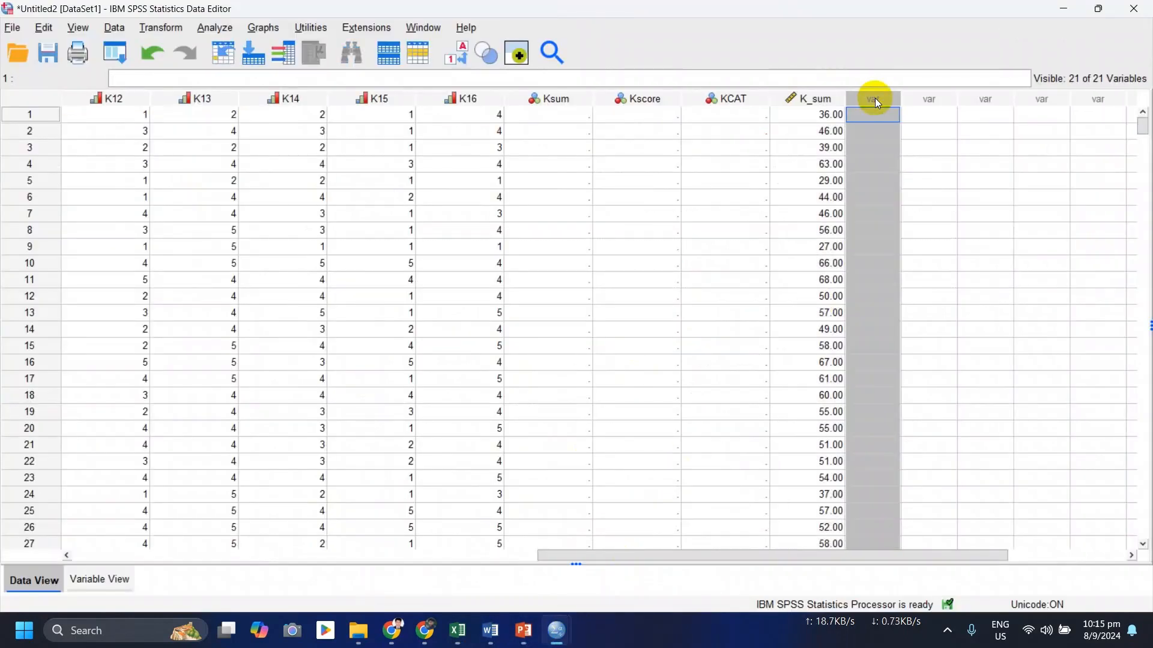
Step: Check the K-score column in the Excel worksheet and return to the SPSS dataset
left_click(458, 630)
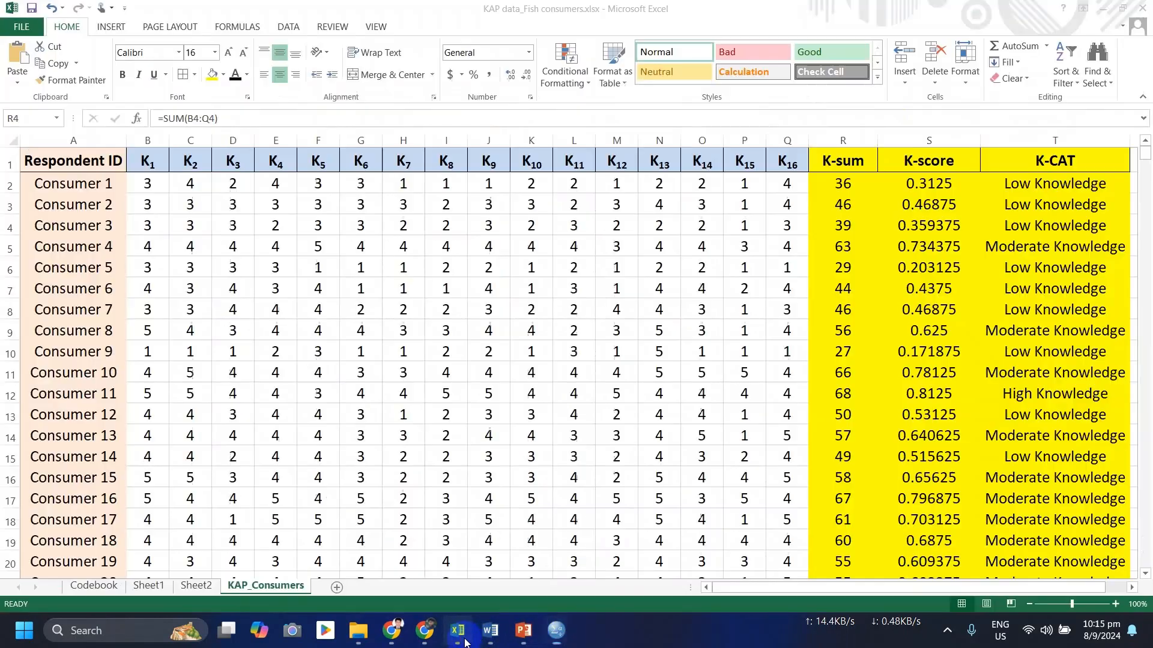
left_click(943, 140)
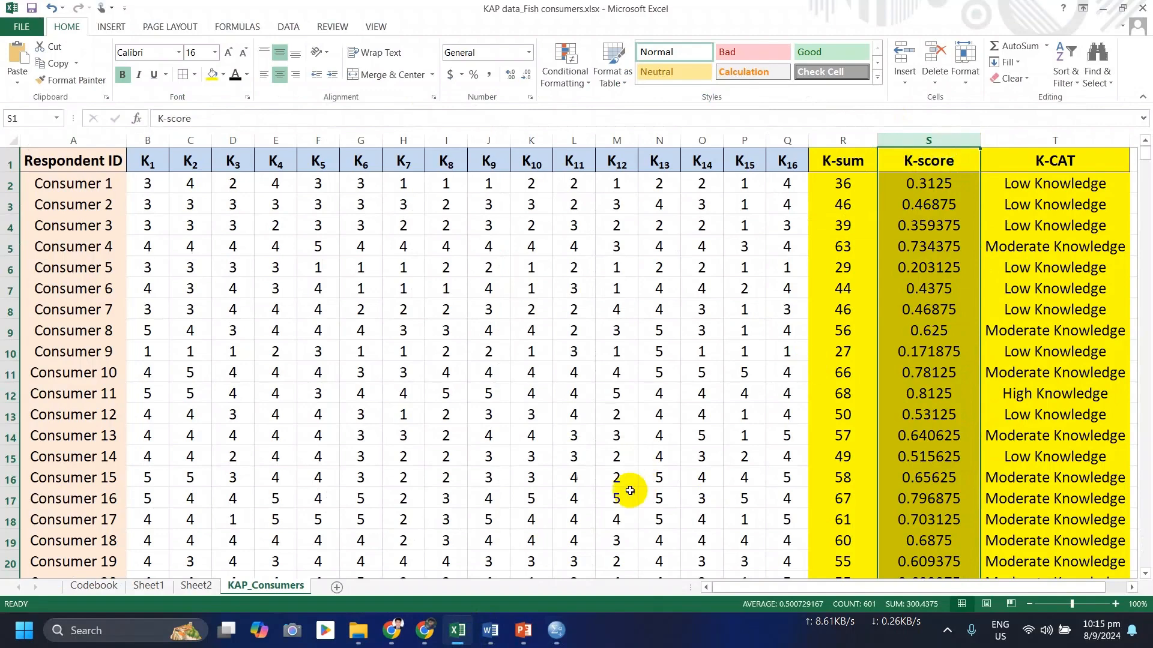
mouse_move(558, 631)
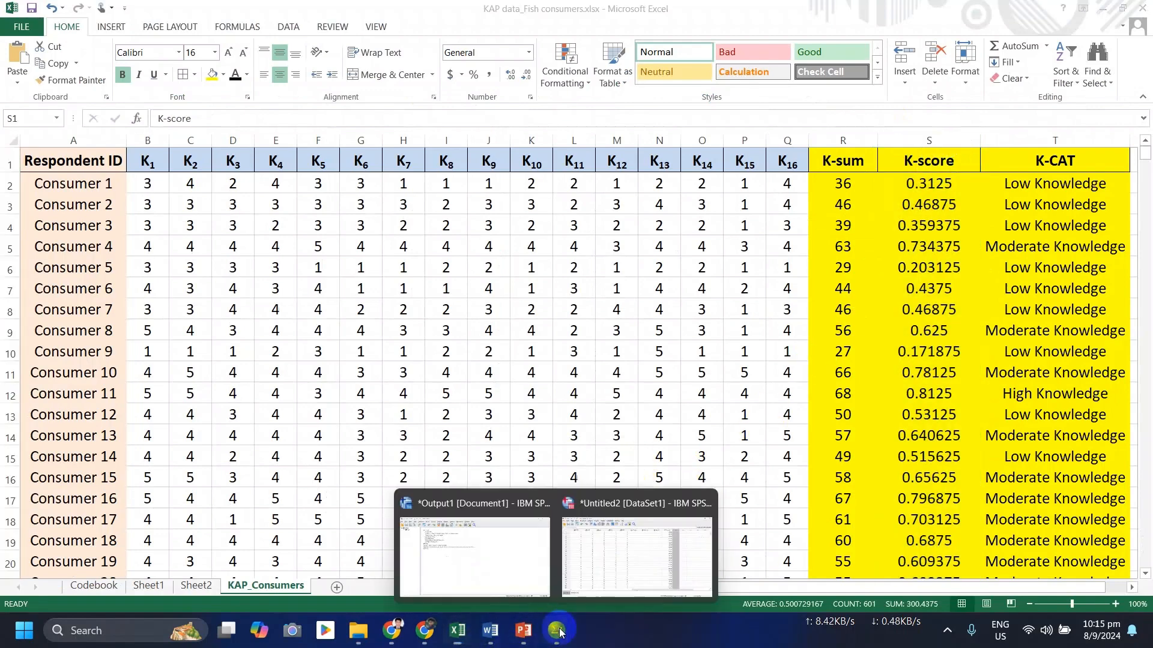
left_click(617, 571)
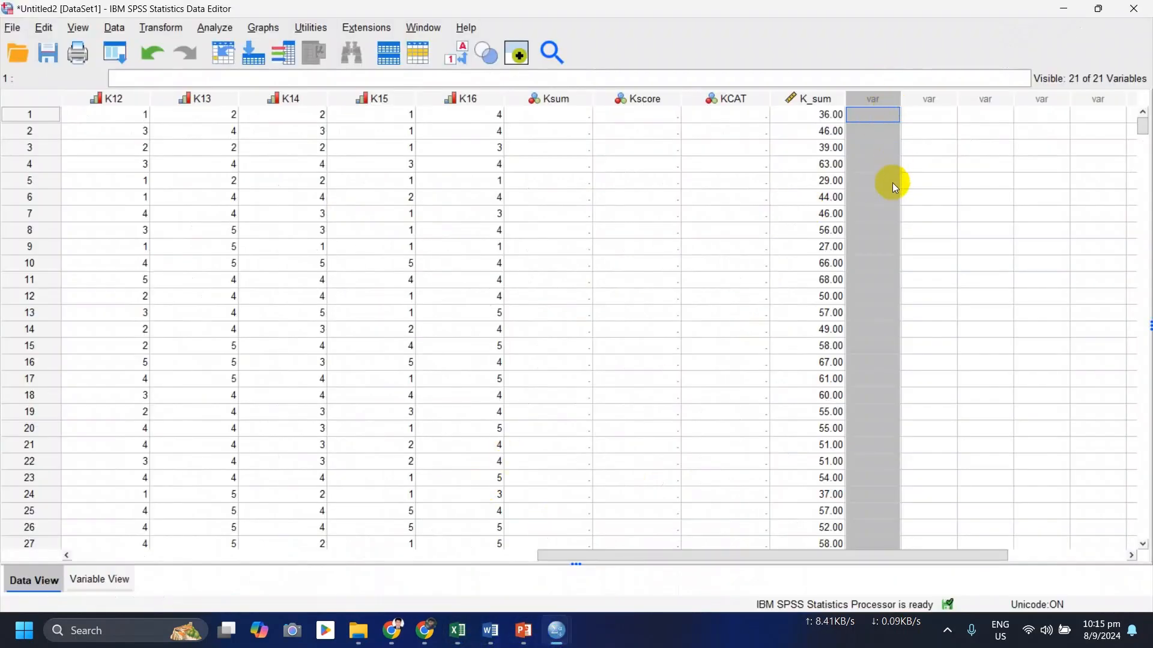
Step: Start a new Compute Variable definition with the previous settings cleared and the target variable named K_Score
left_click(168, 29)
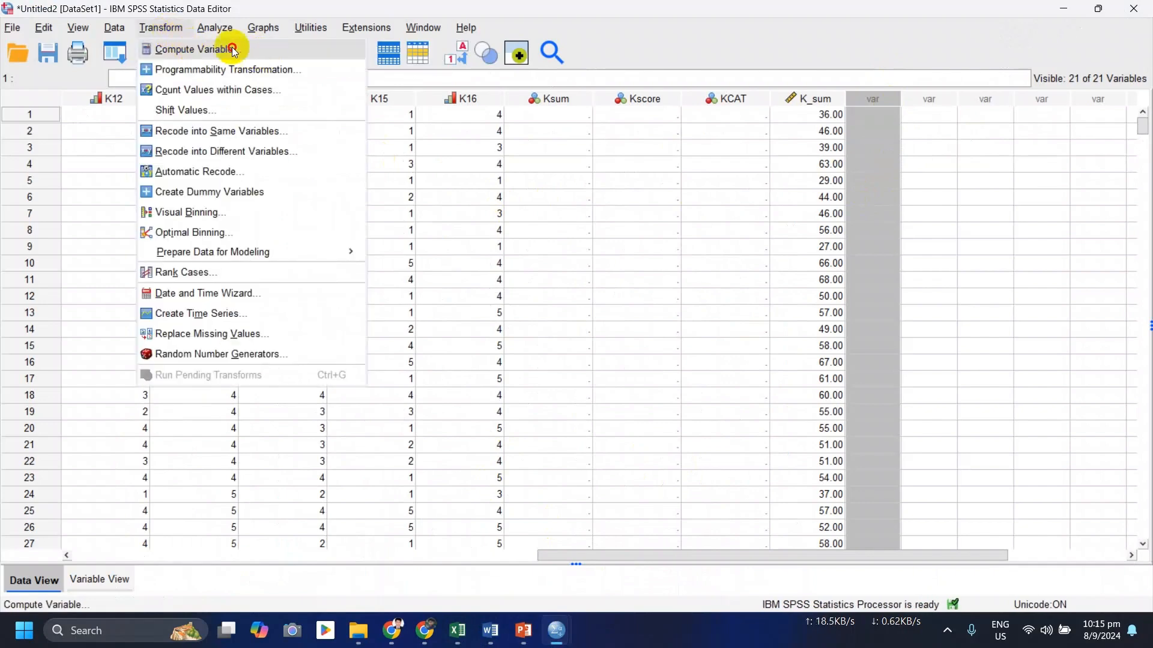
left_click(255, 48)
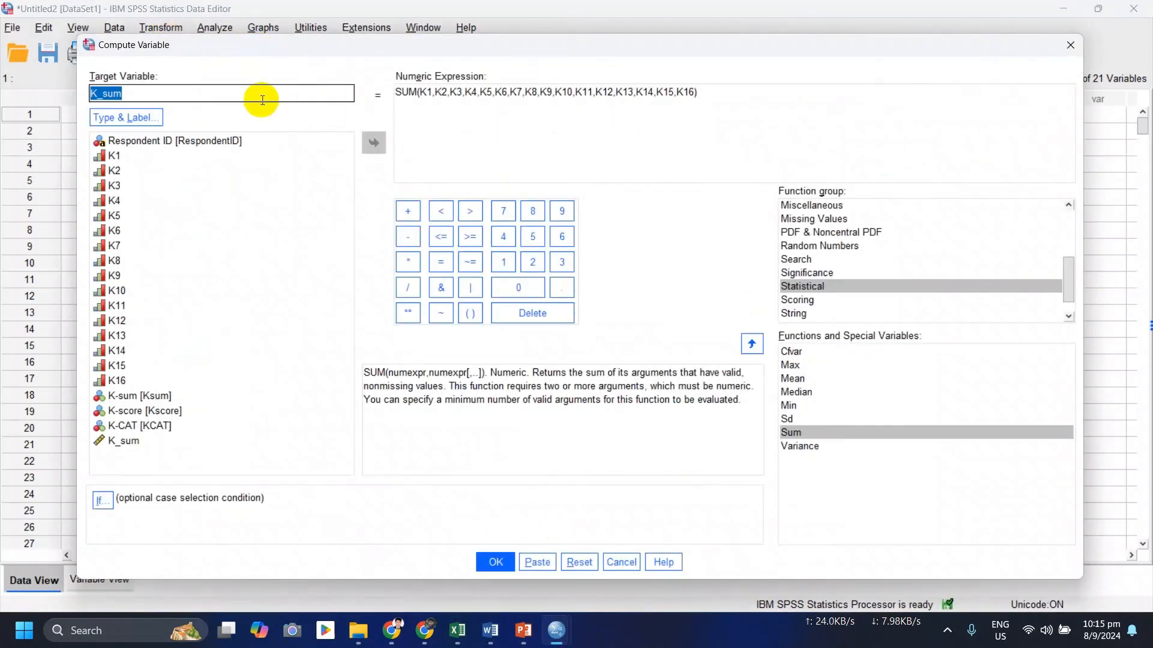
left_click(580, 563)
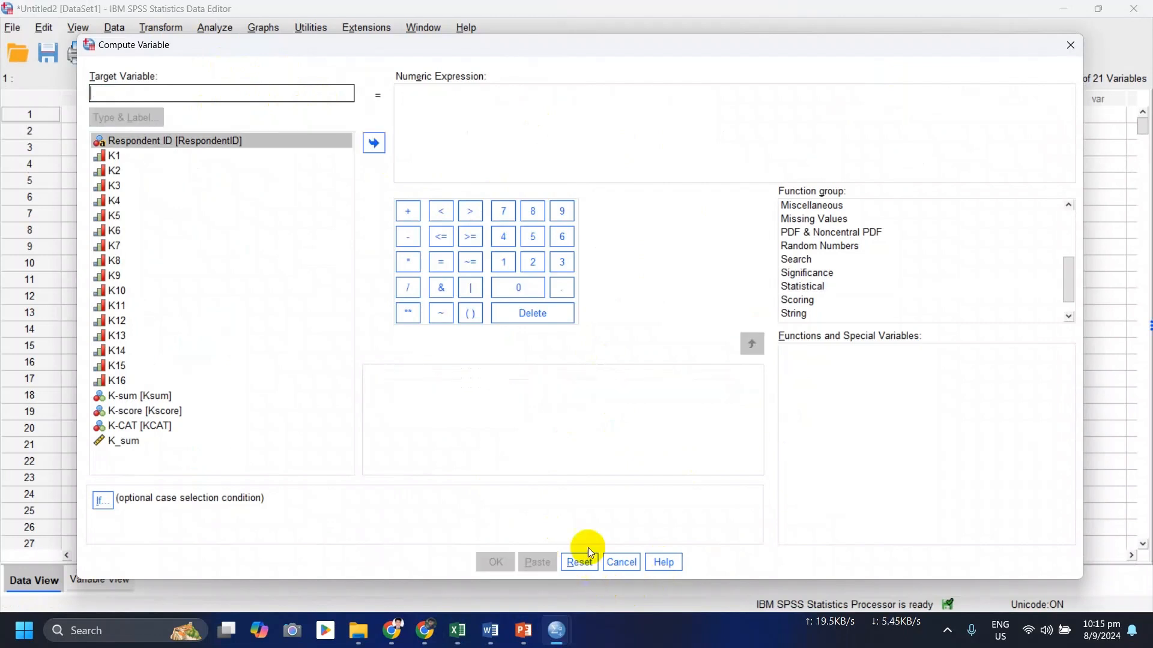
left_click(306, 95)
type("K")
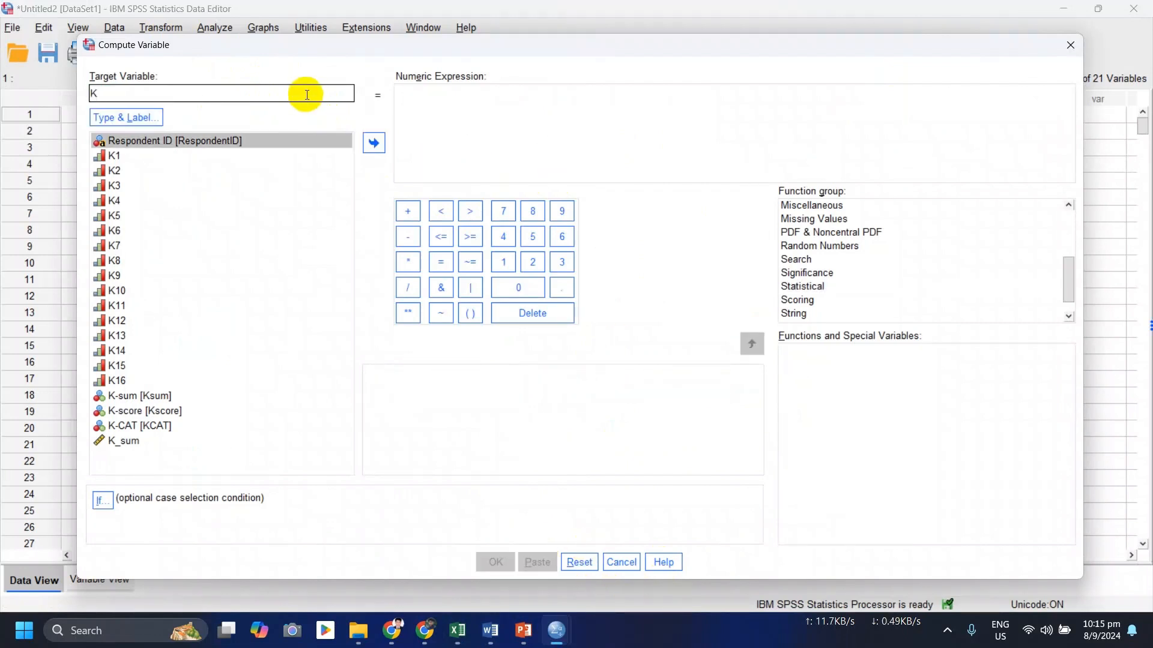
type("_Score")
left_click(462, 107)
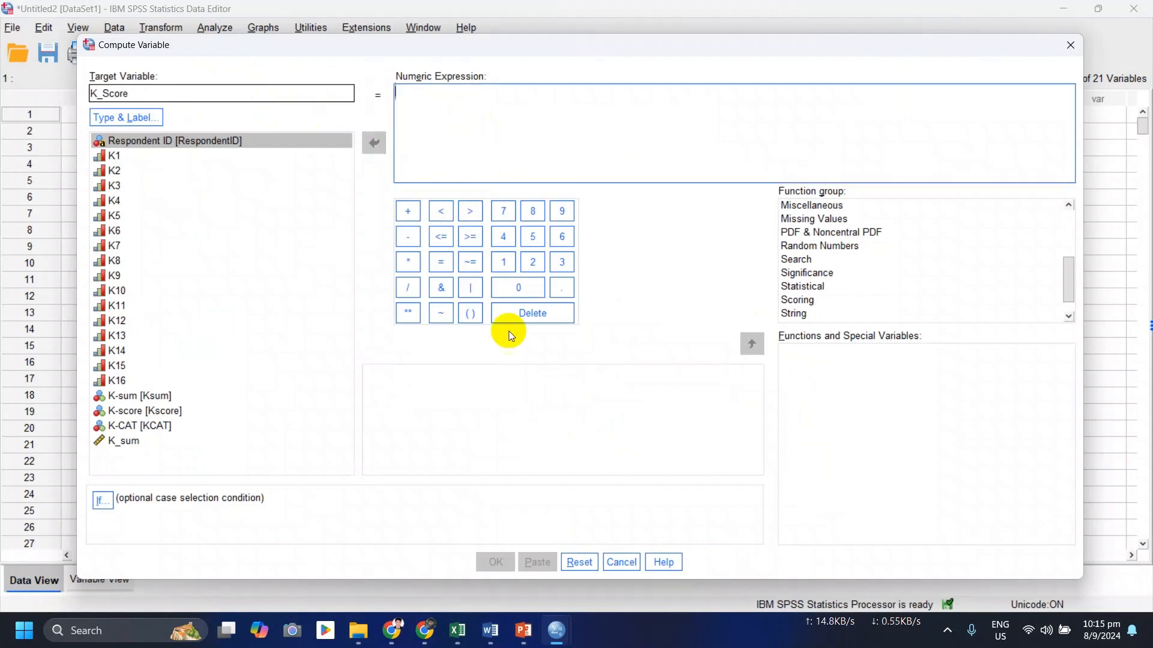
Step: Consult the Knowledge index formula in PowerPoint and enter the numeric expression (K_sum-16)/(80-16) in SPSS
left_click(524, 632)
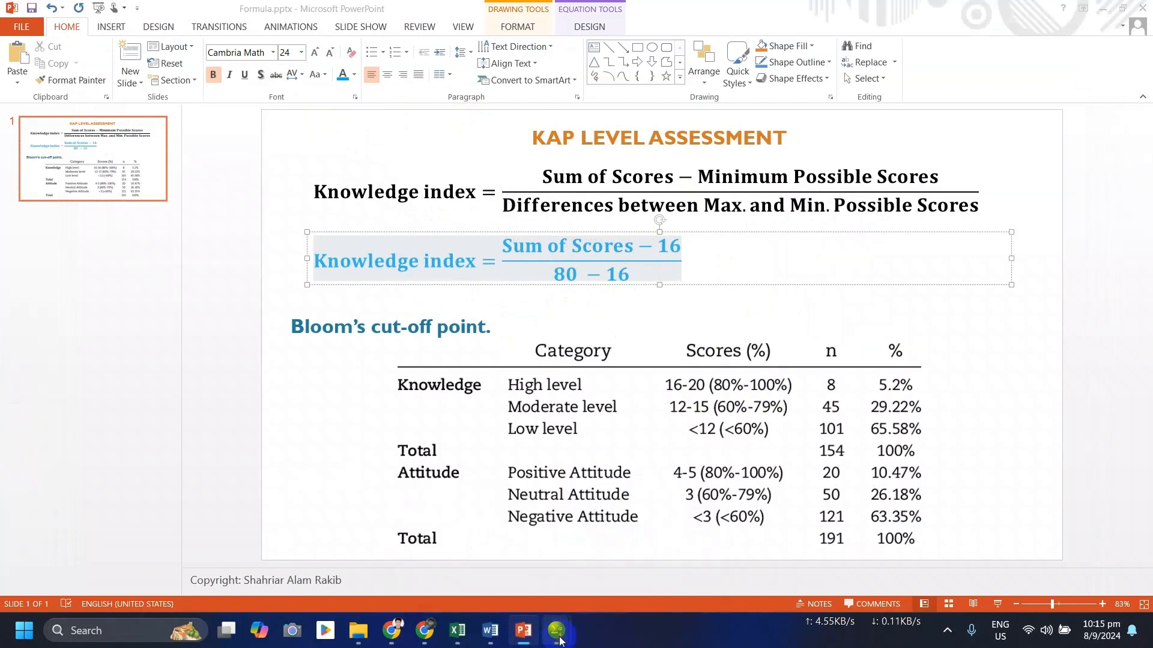
mouse_move(557, 630)
left_click(649, 564)
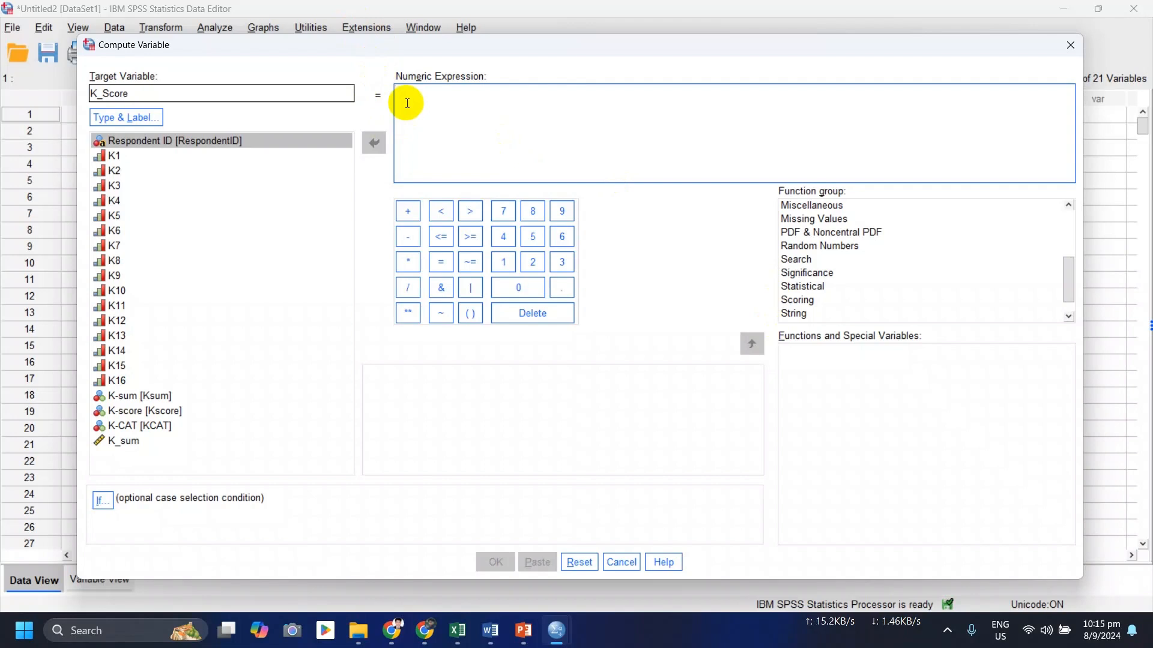
type("(")
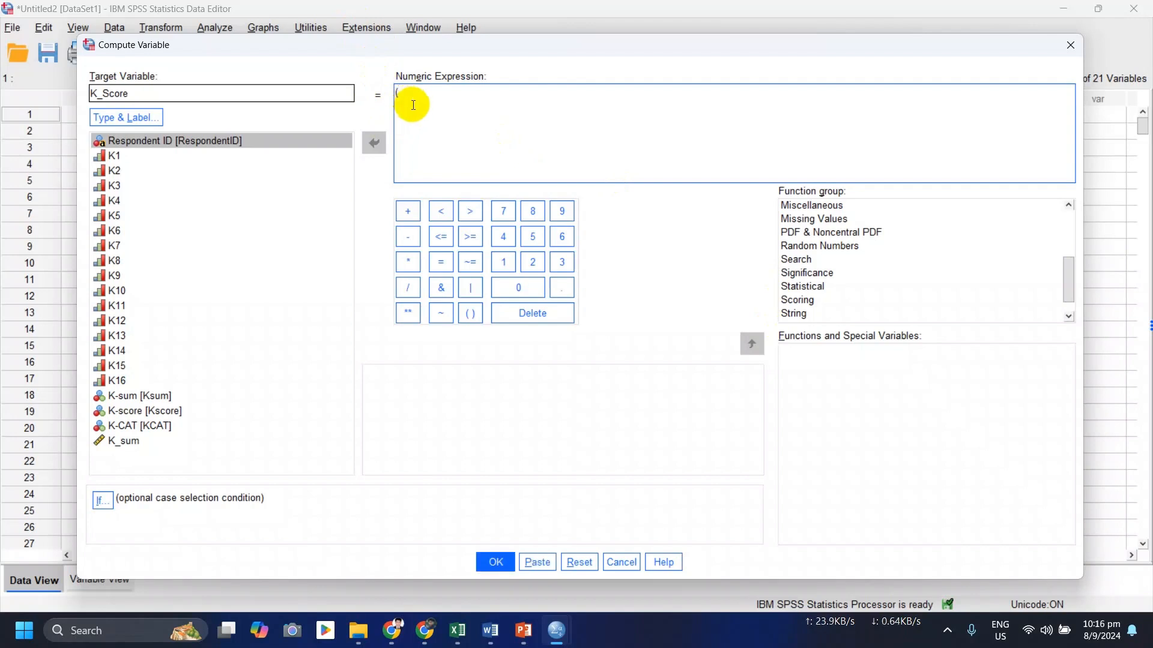
left_click(140, 446)
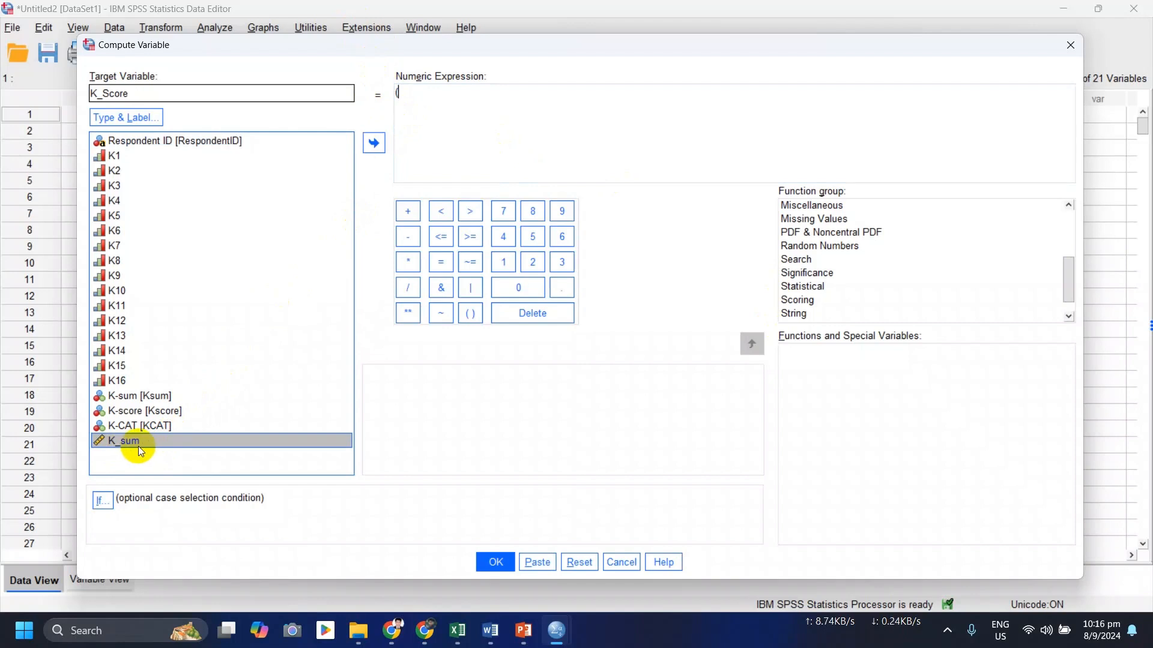
left_click(374, 143)
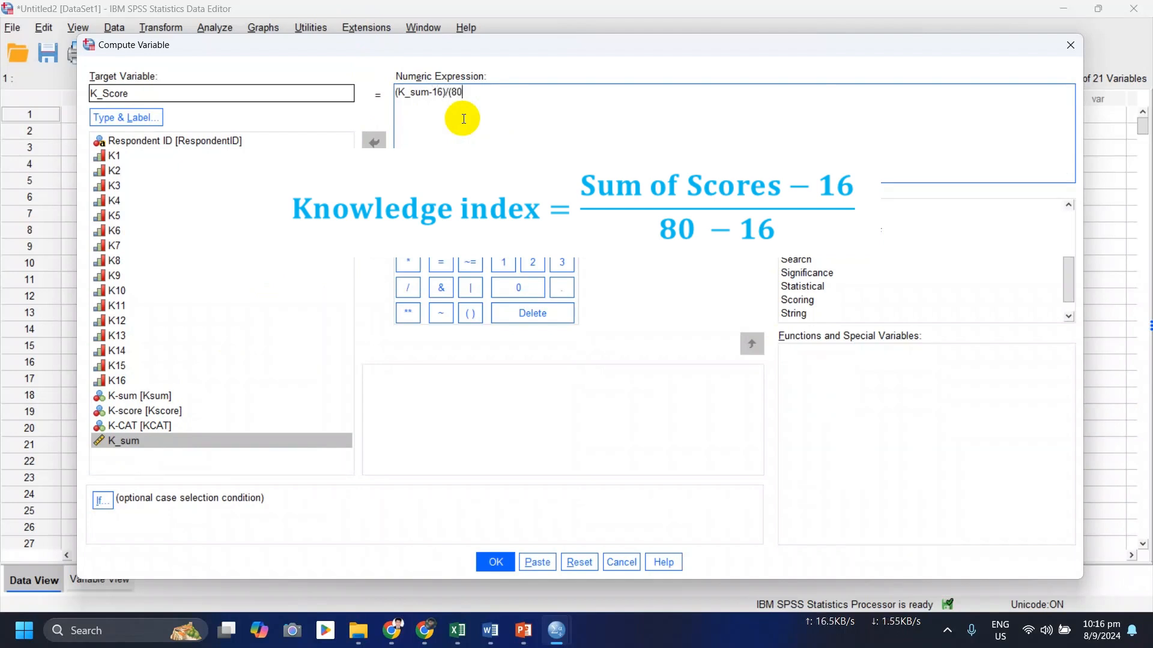
type("6)")
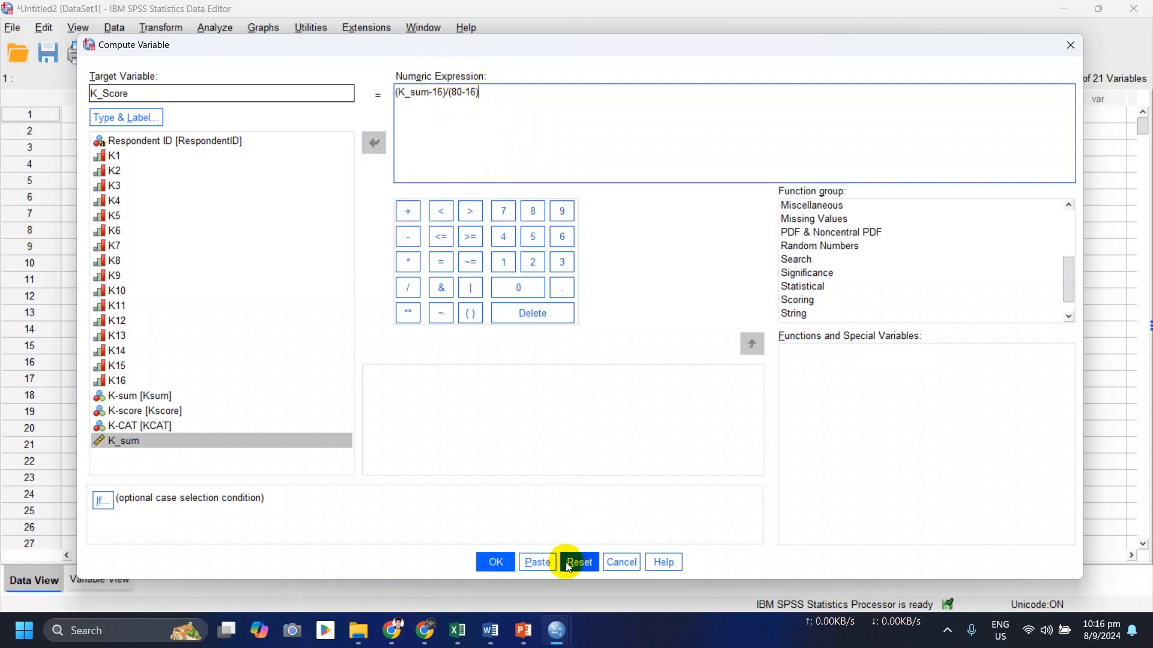
Step: Recheck the expression against the Knowledge index formula on the slide and run the K_Score computation
left_click(524, 631)
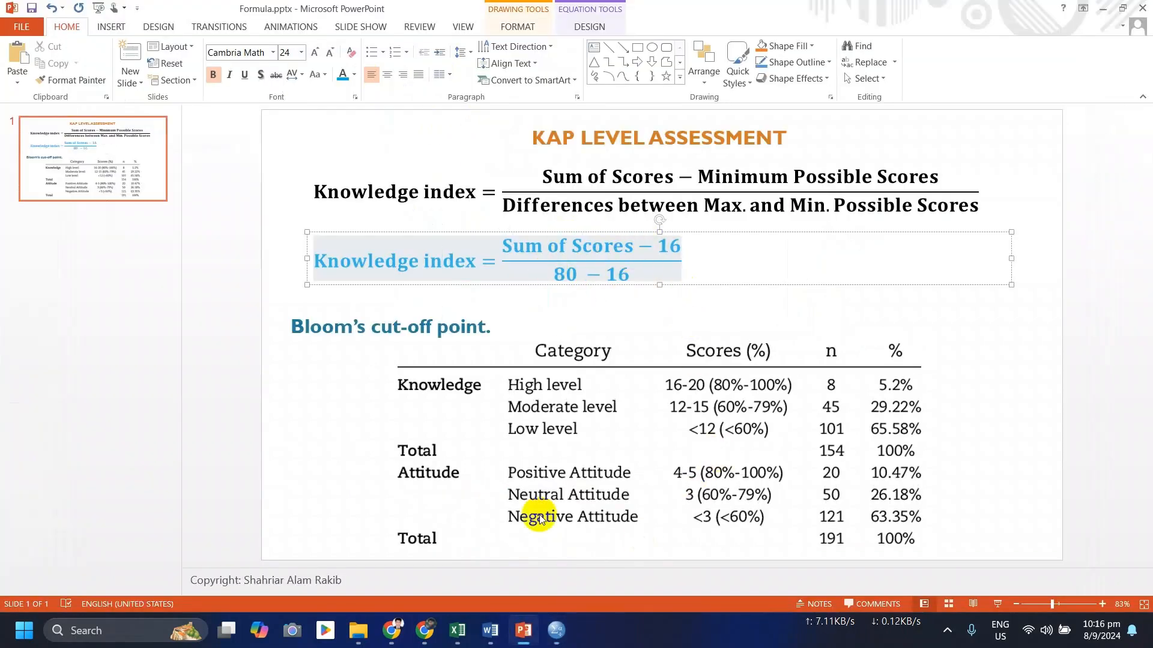
left_click(571, 634)
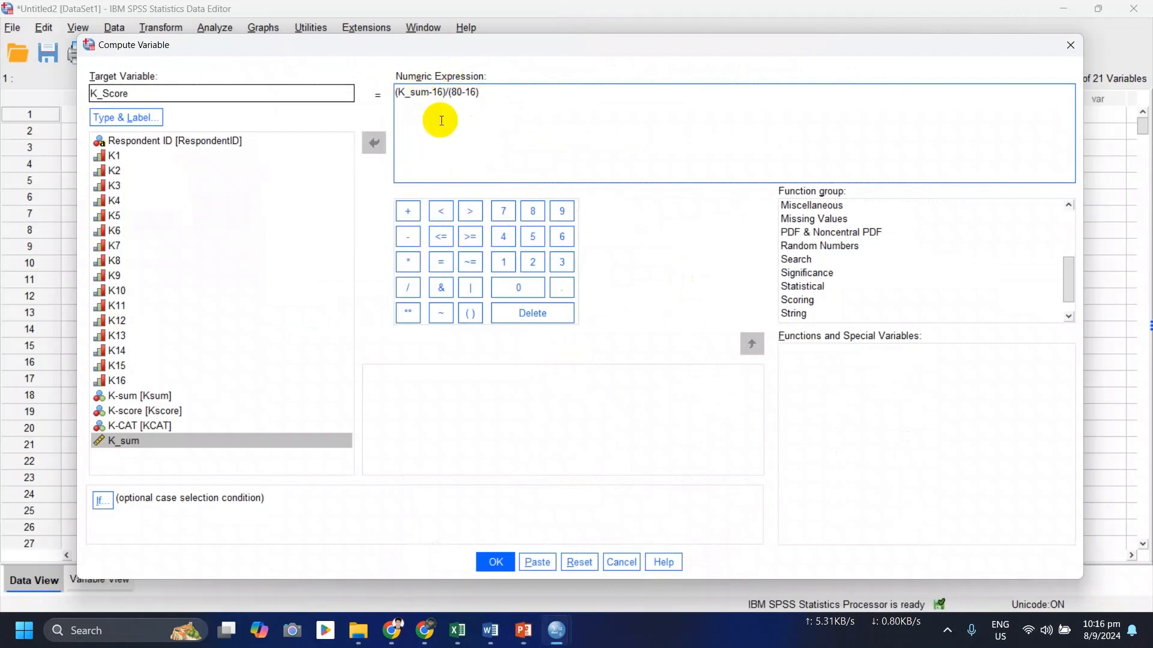
left_click(484, 94)
left_click(496, 564)
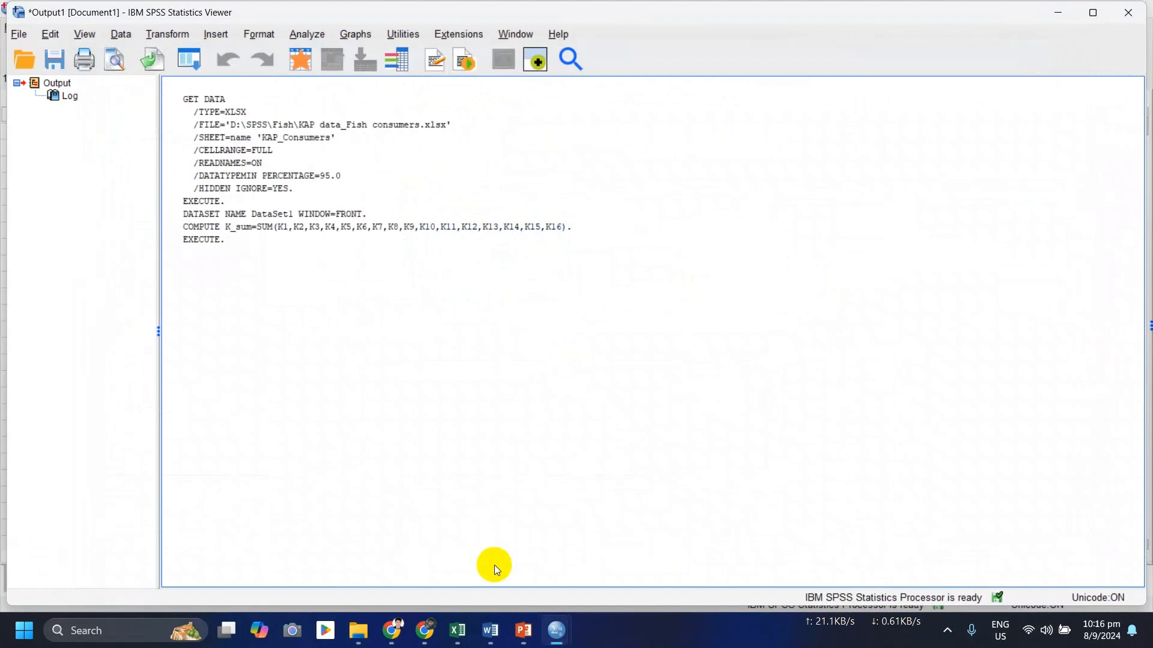
Step: Compare the K_Score column in the SPSS dataset with the Excel K-score values, using Consumer 3's cell as the check
mouse_move(564, 636)
left_click(604, 577)
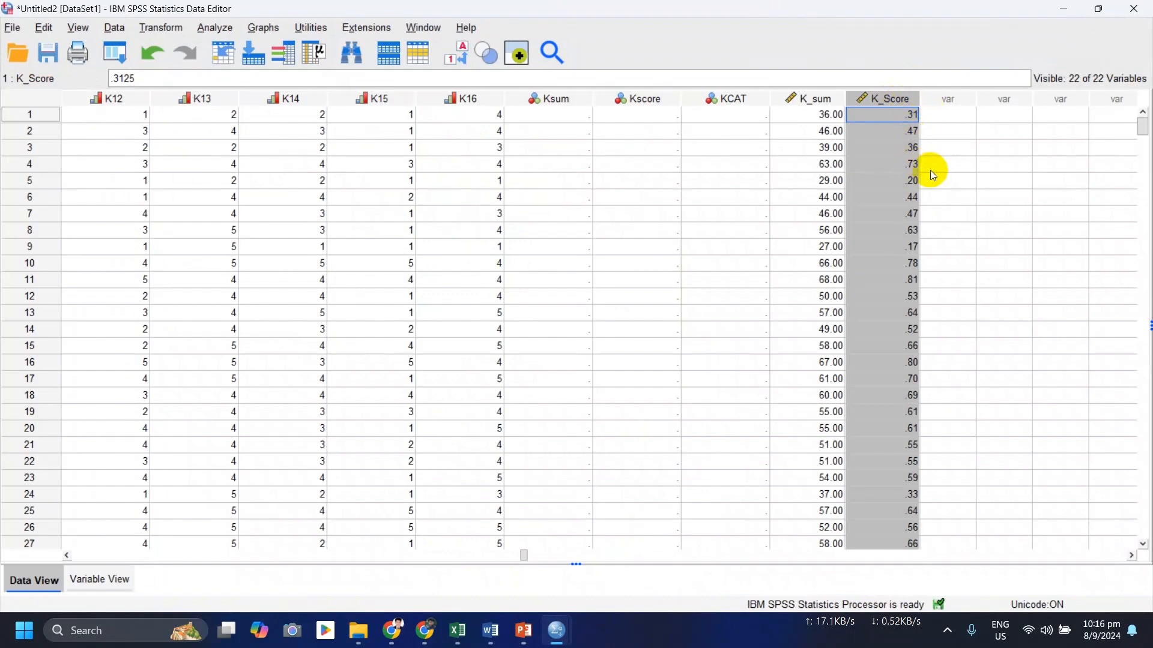
left_click(458, 631)
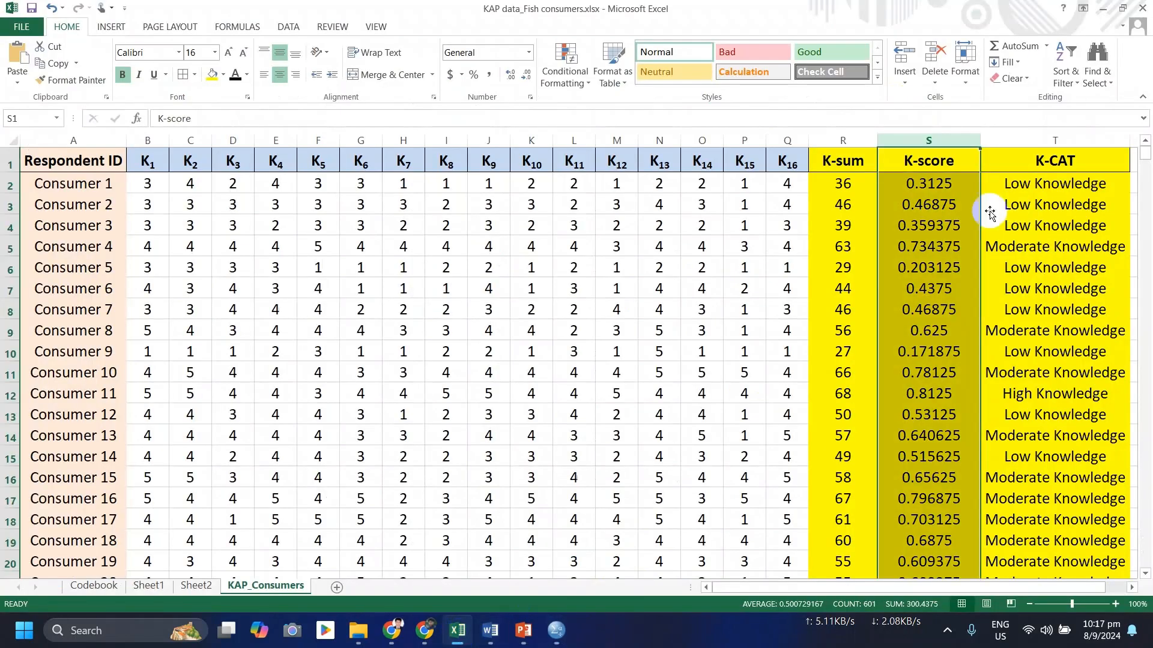
left_click(932, 225)
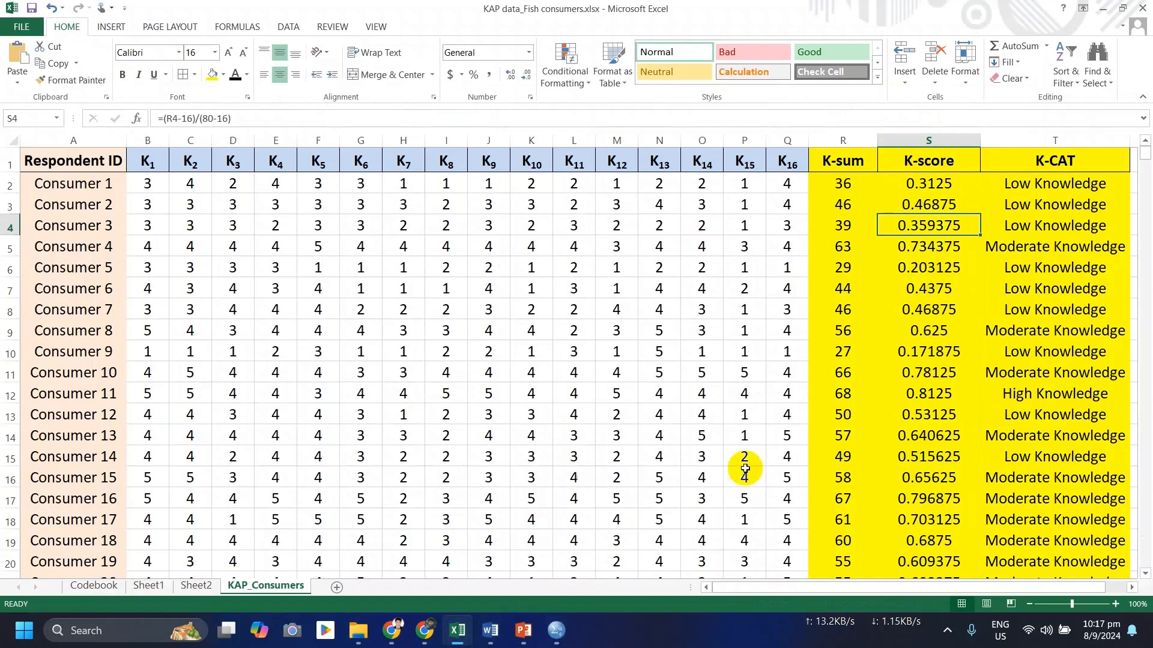
mouse_move(556, 630)
left_click(635, 565)
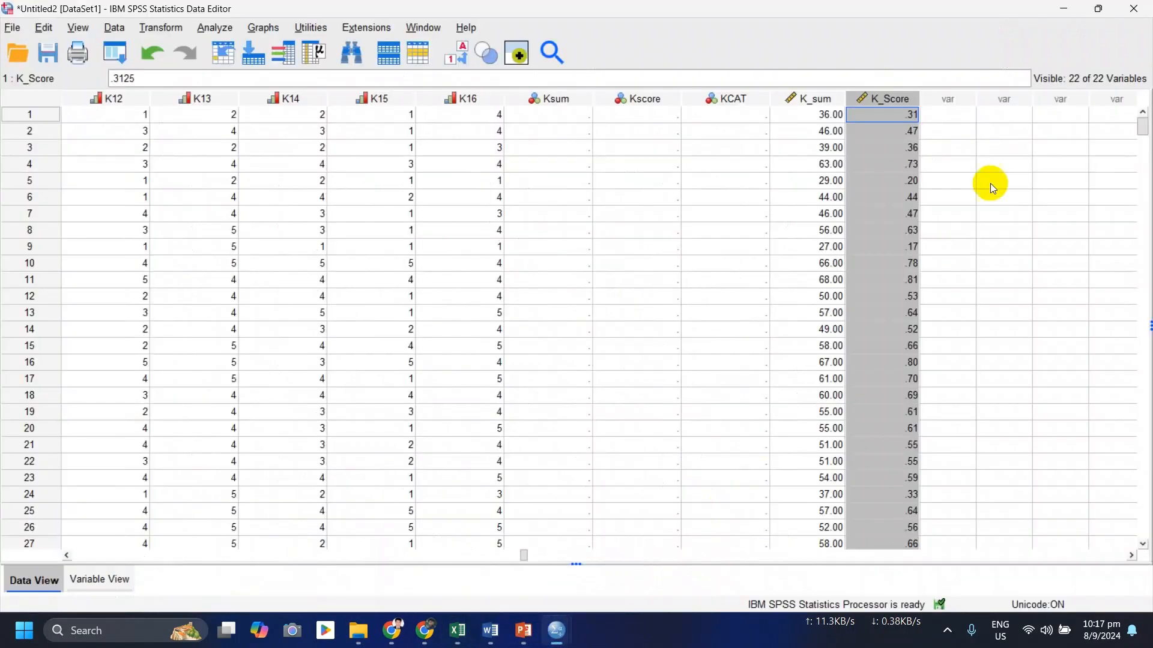
left_click(907, 148)
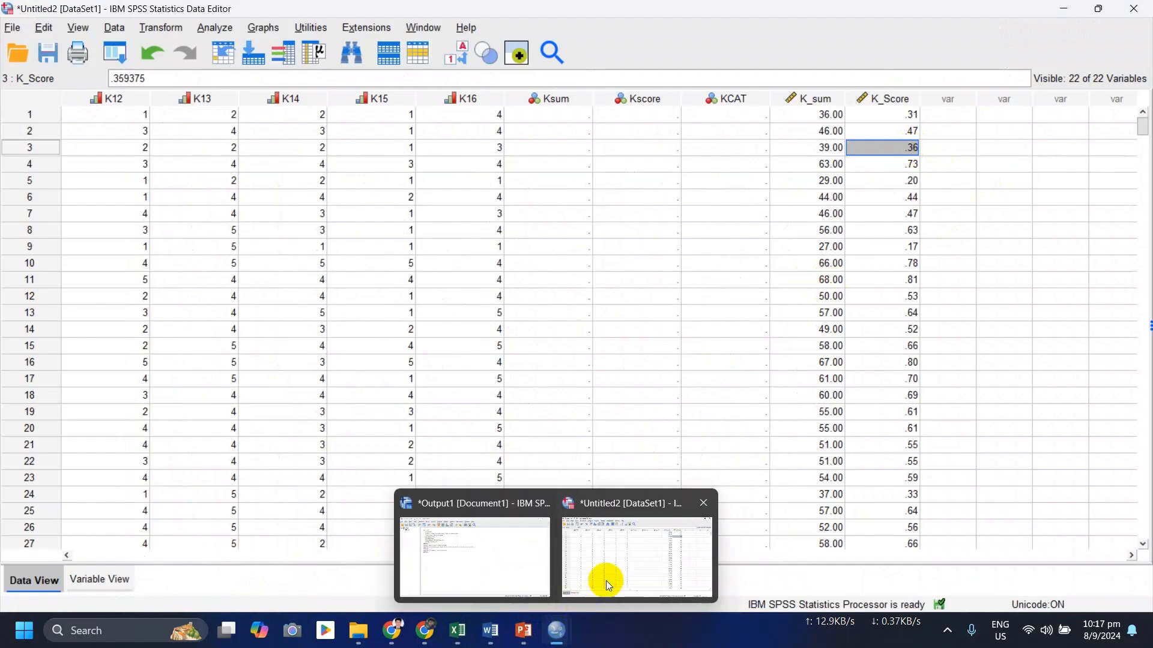
left_click(458, 631)
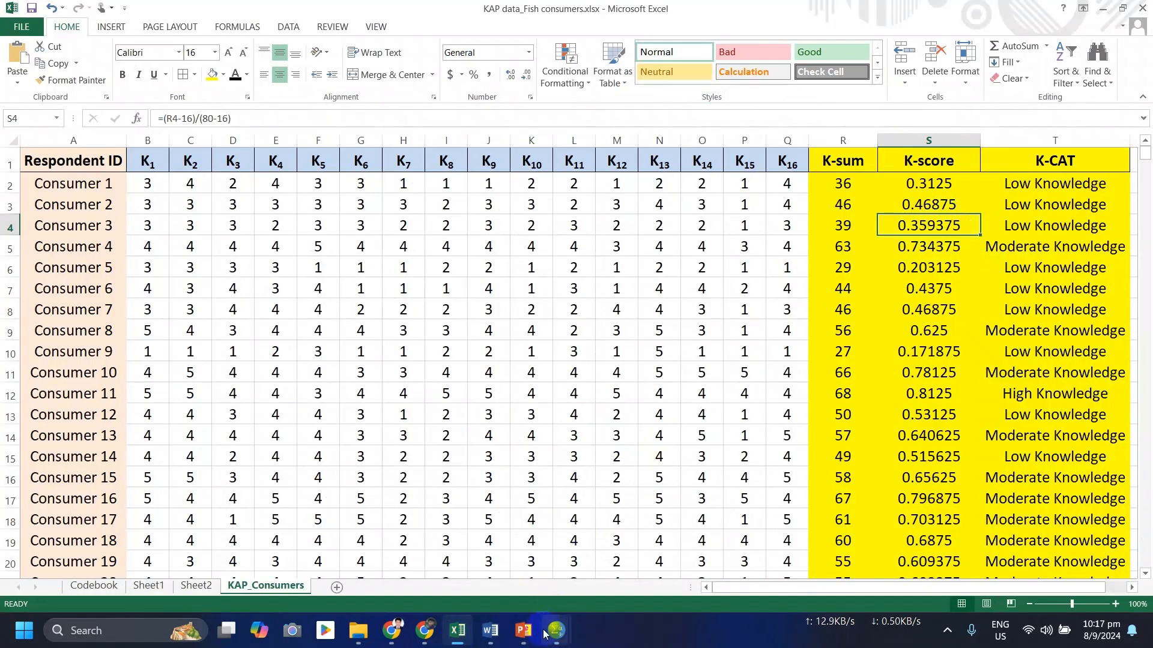
mouse_move(557, 630)
left_click(611, 574)
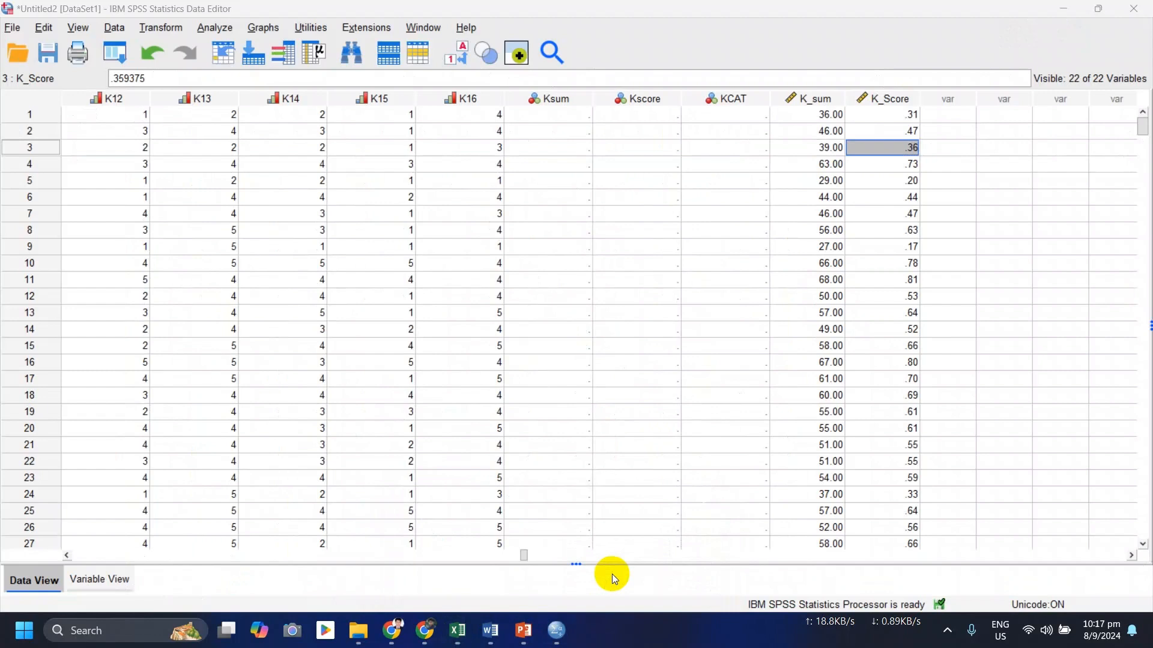
Step: Set the decimals of the K_Score variable to 6 in the variable definitions
left_click(75, 581)
left_click(30, 440)
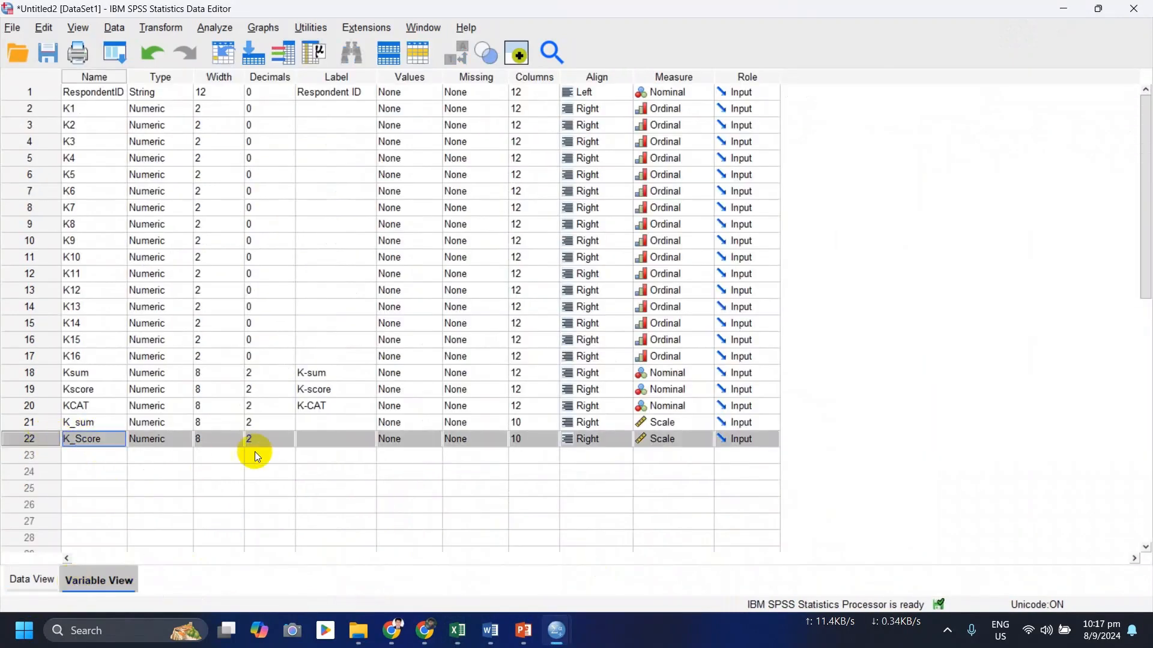
left_click(280, 77)
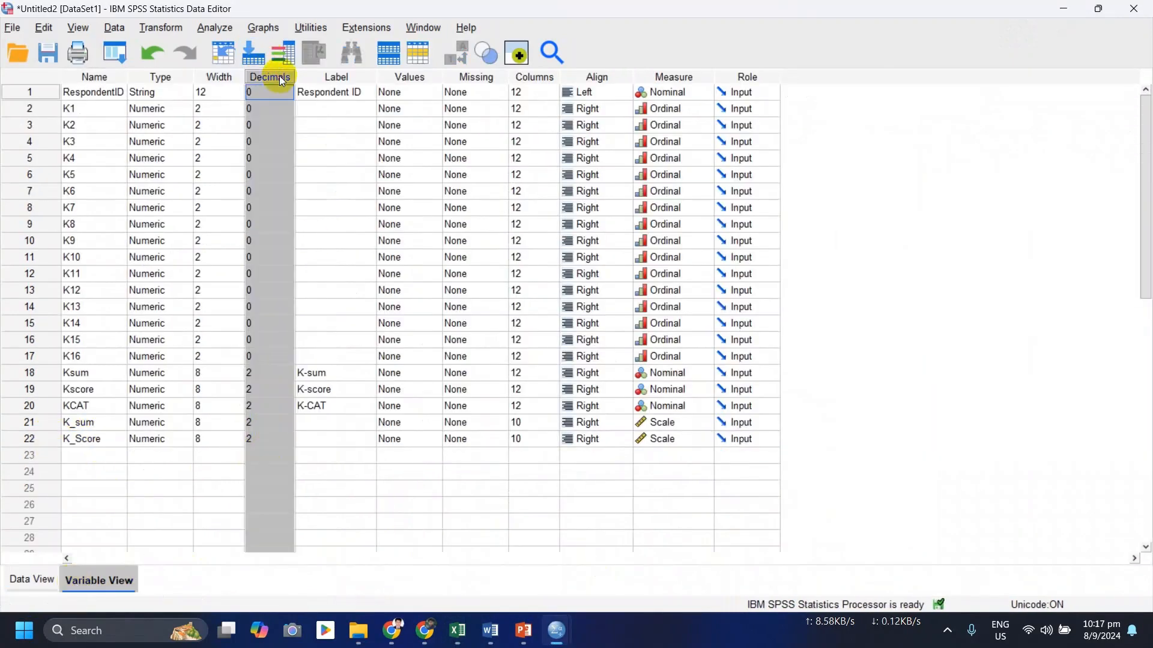
left_click(284, 443)
left_click(289, 436)
left_click(289, 436)
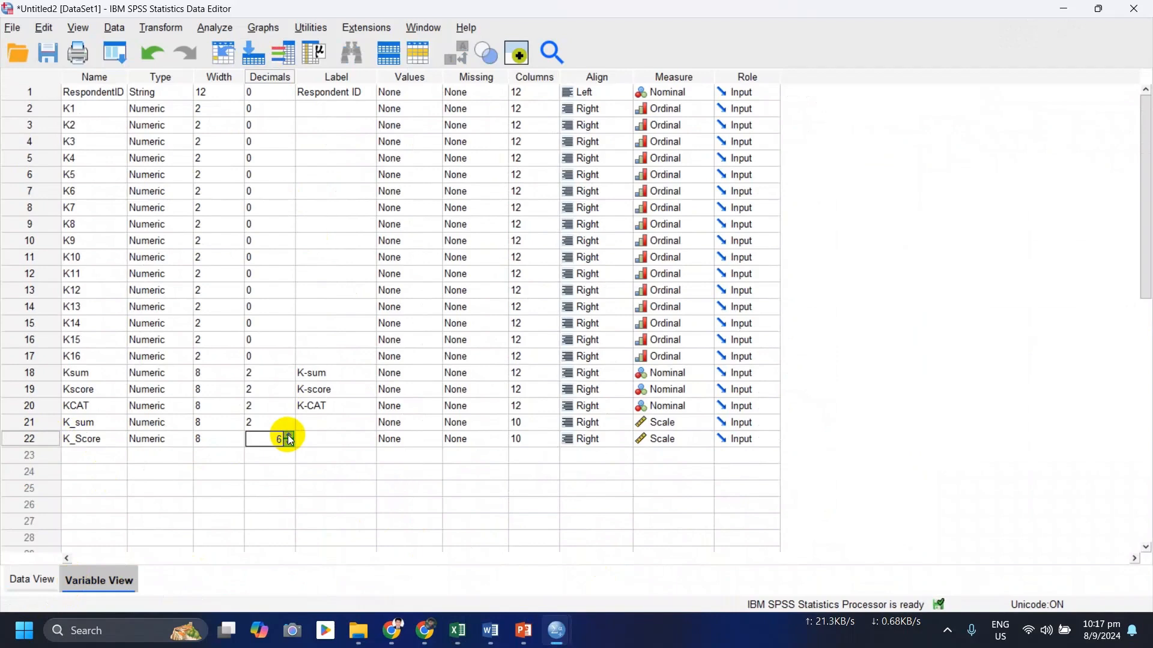
Step: Examine case 3's K_Score value in the case data and return to the variable definitions
left_click(34, 579)
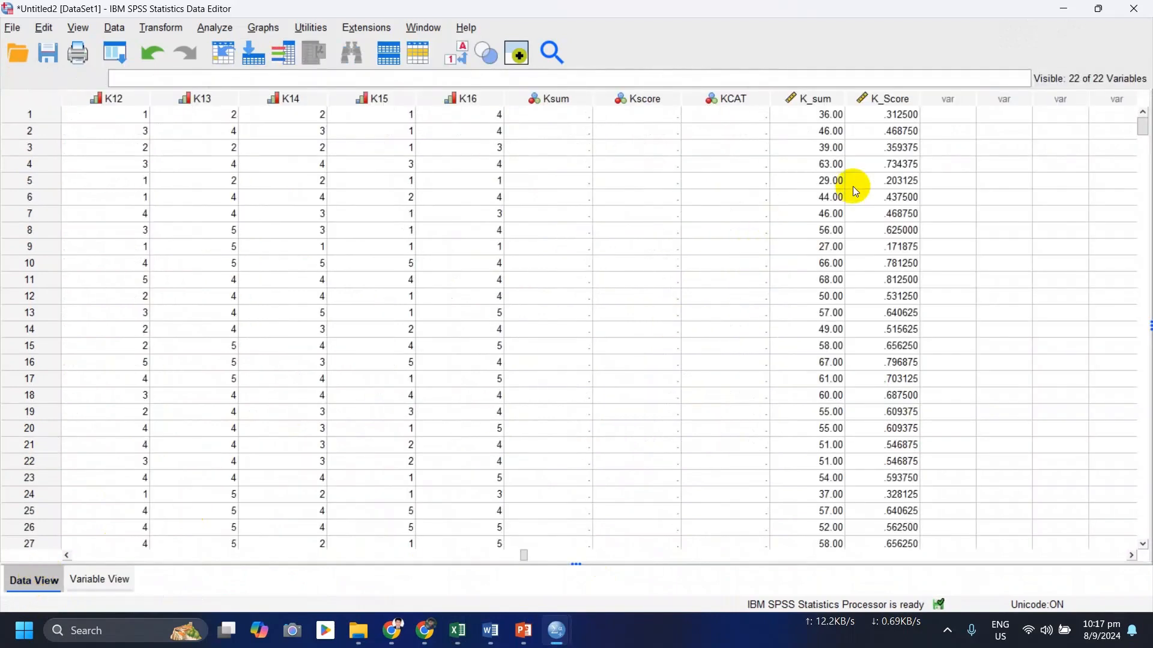
left_click(897, 148)
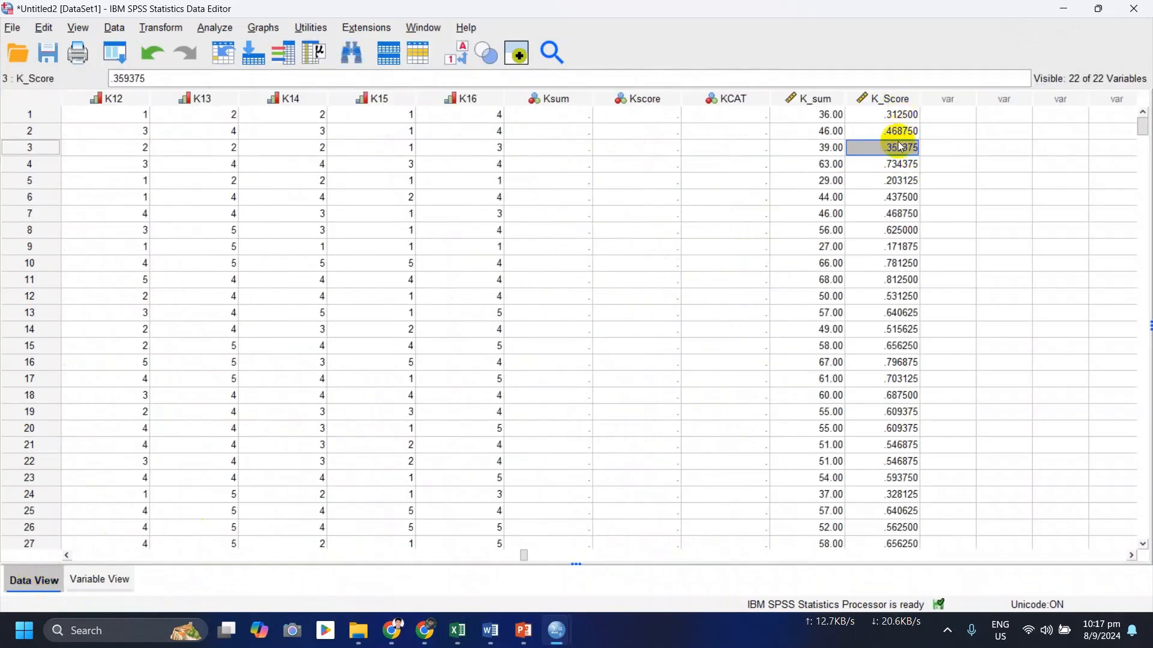
left_click(103, 581)
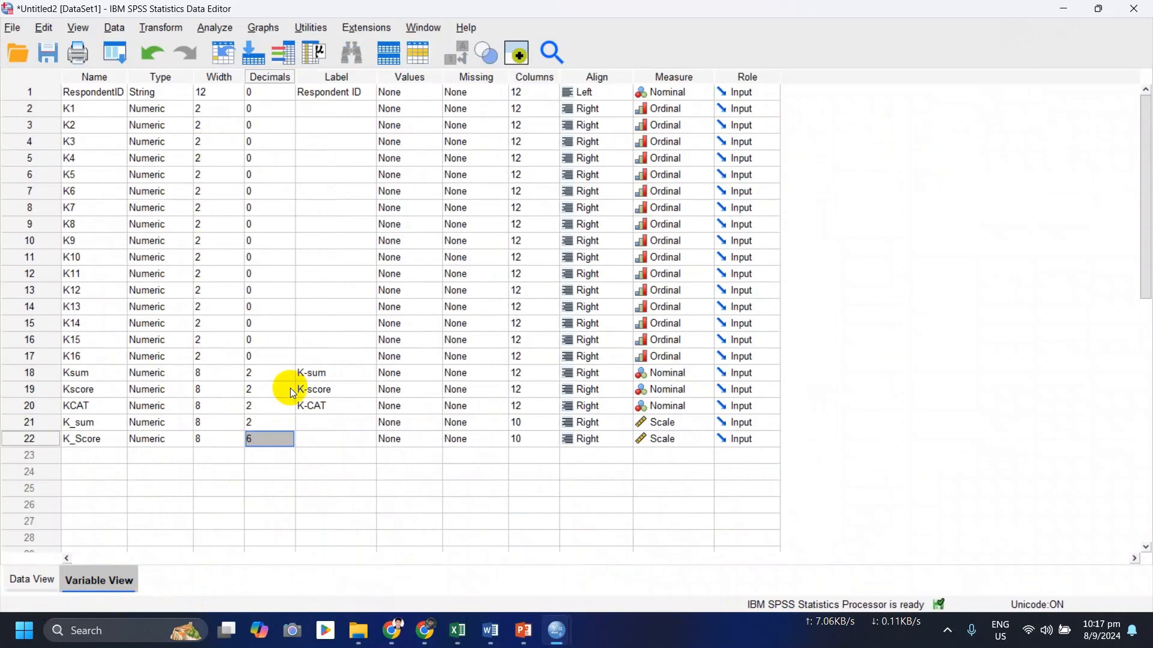
Step: Examine the K-CAT column in the Excel sheet and the K_Score column in the SPSS case data
left_click(34, 580)
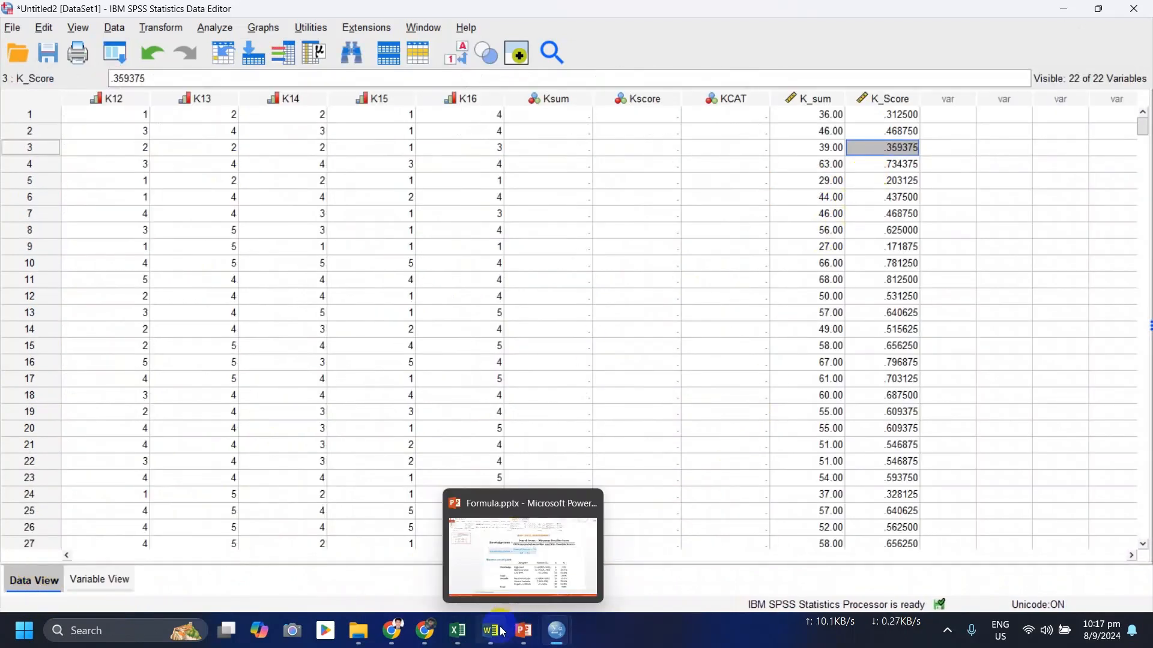
left_click(470, 639)
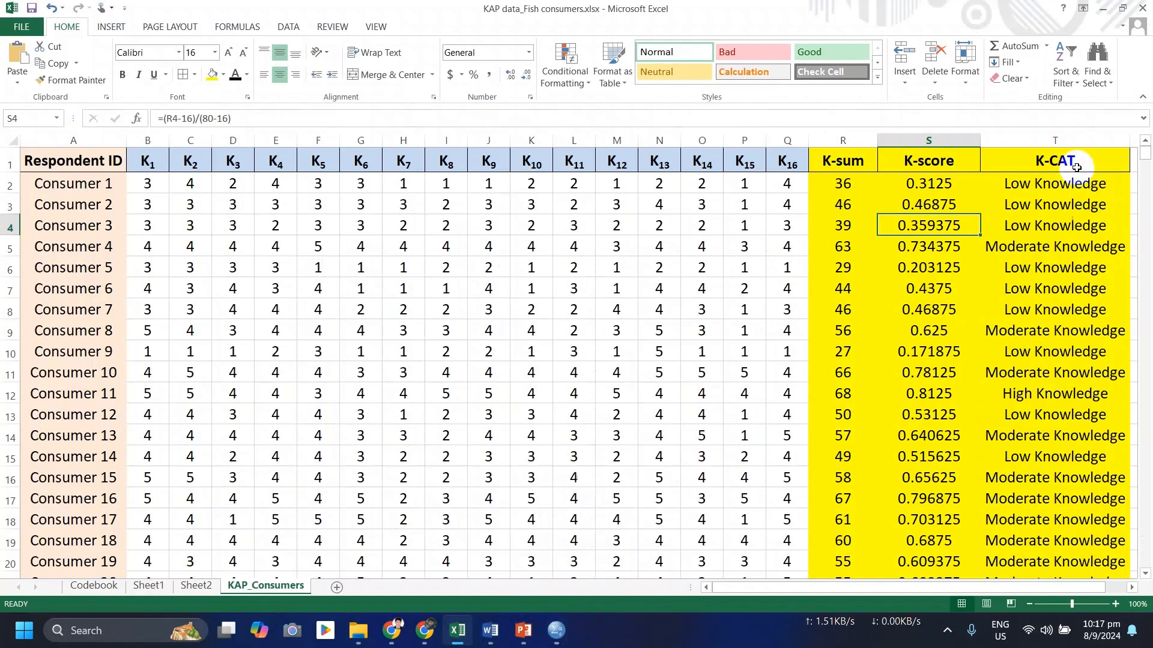
left_click(1056, 141)
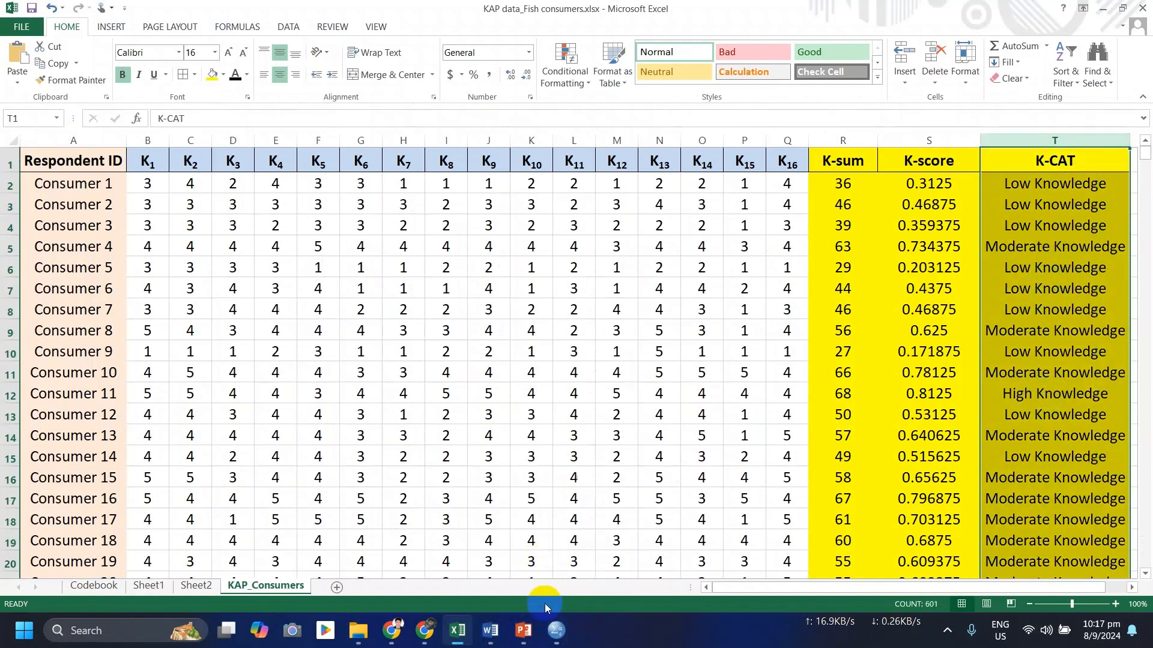
left_click(557, 631)
left_click(582, 572)
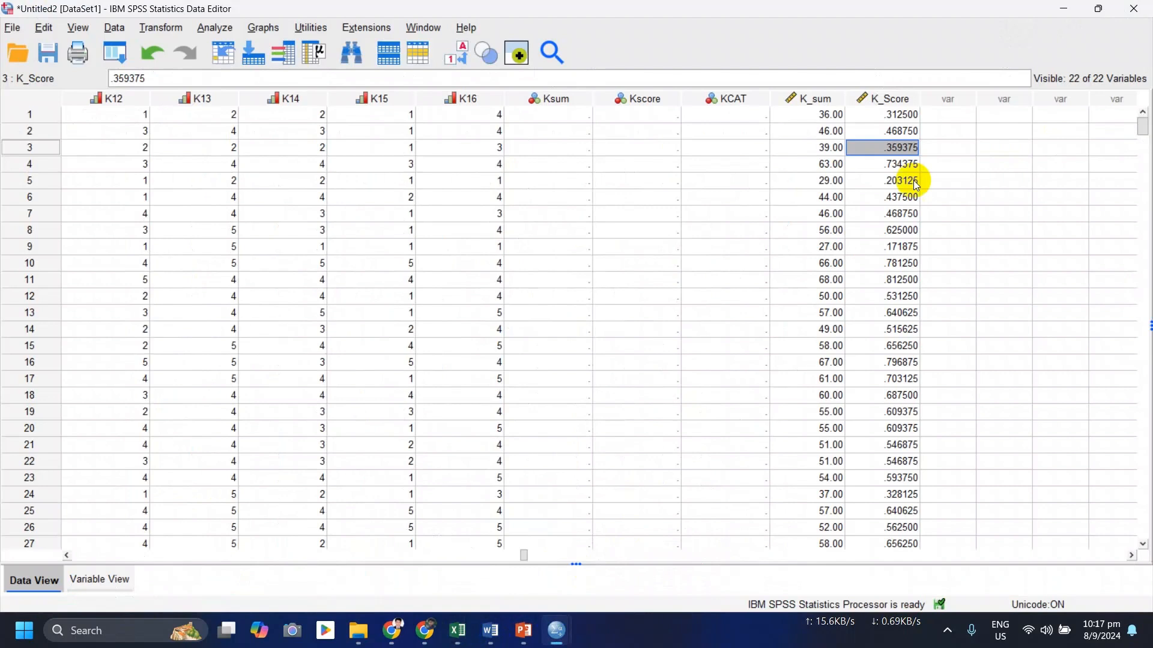
left_click(889, 97)
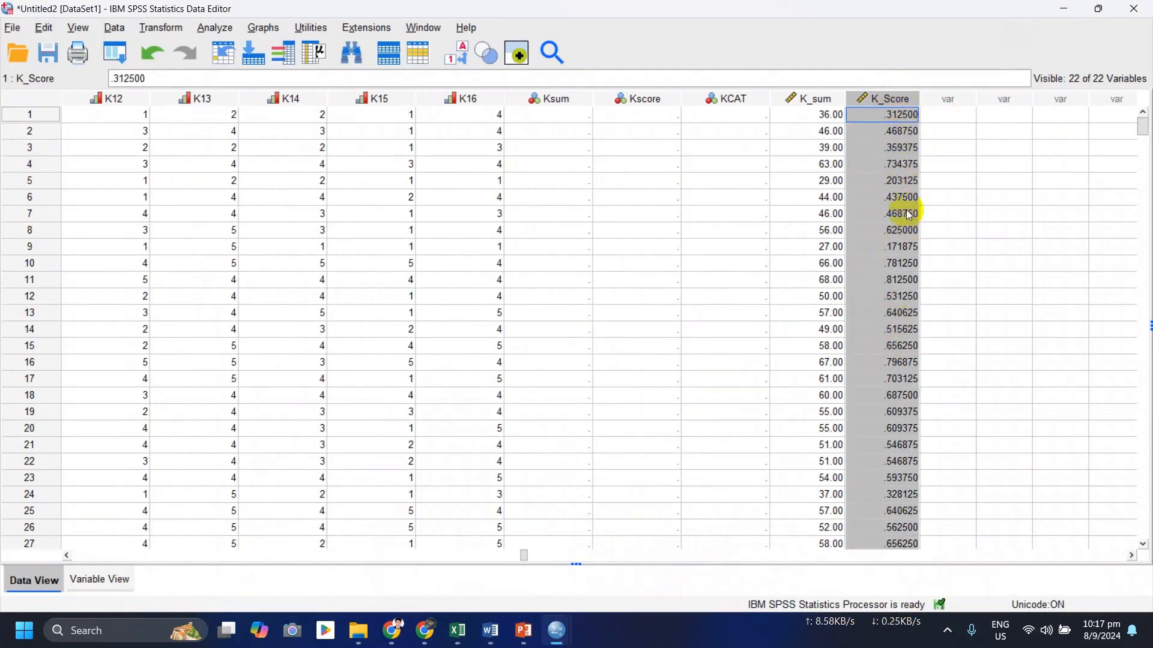
left_click(964, 99)
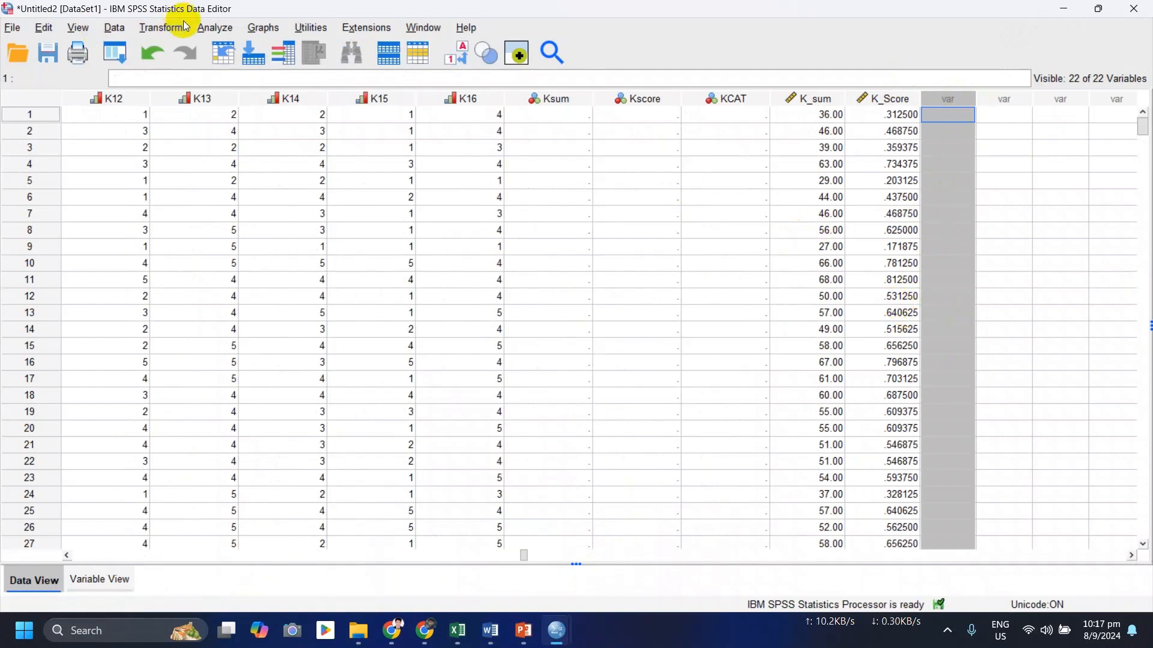
left_click(161, 28)
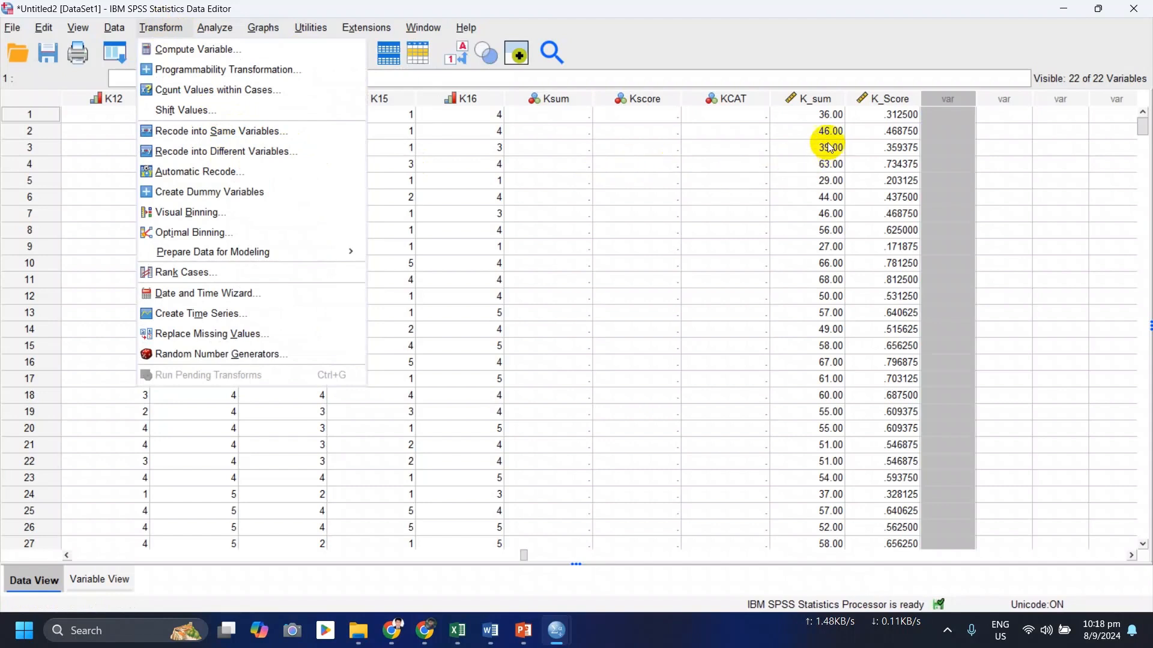
left_click(888, 98)
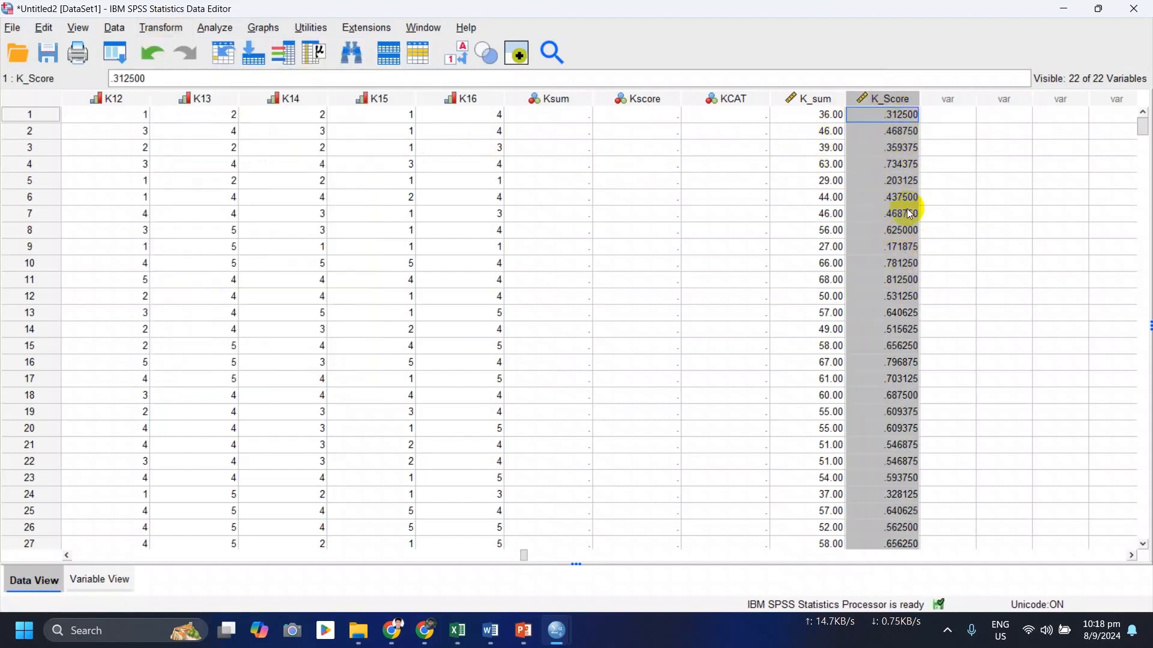
left_click(950, 99)
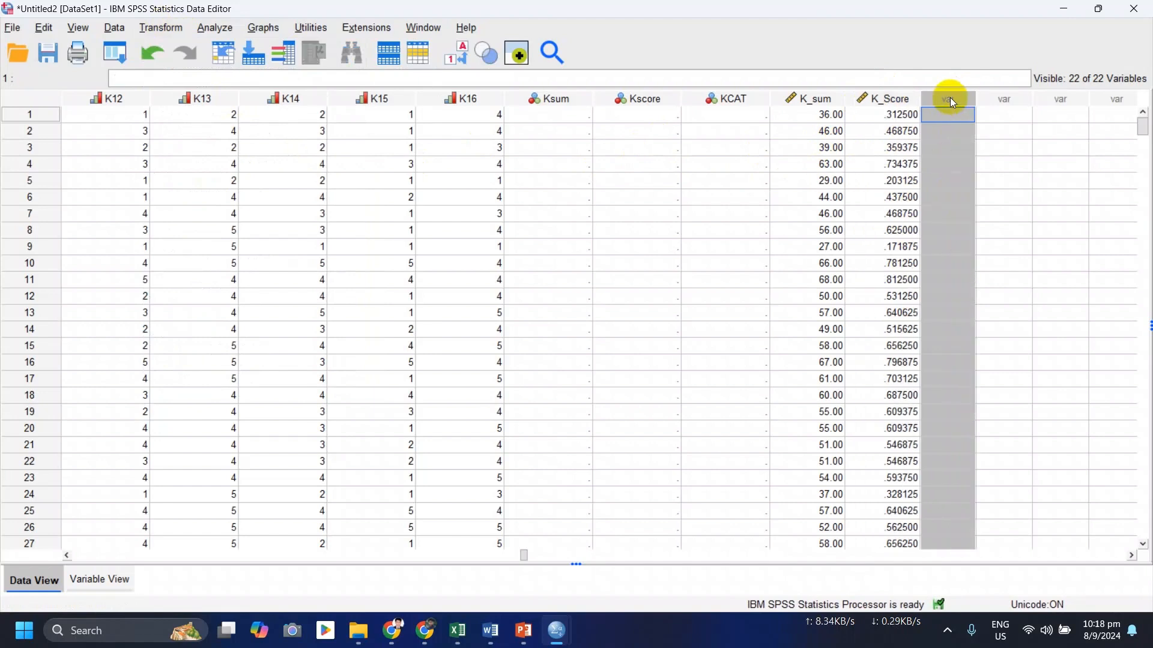
Step: Set up a Recode into Different Variables with K_Score as input and K_CAT as the output variable name
left_click(166, 31)
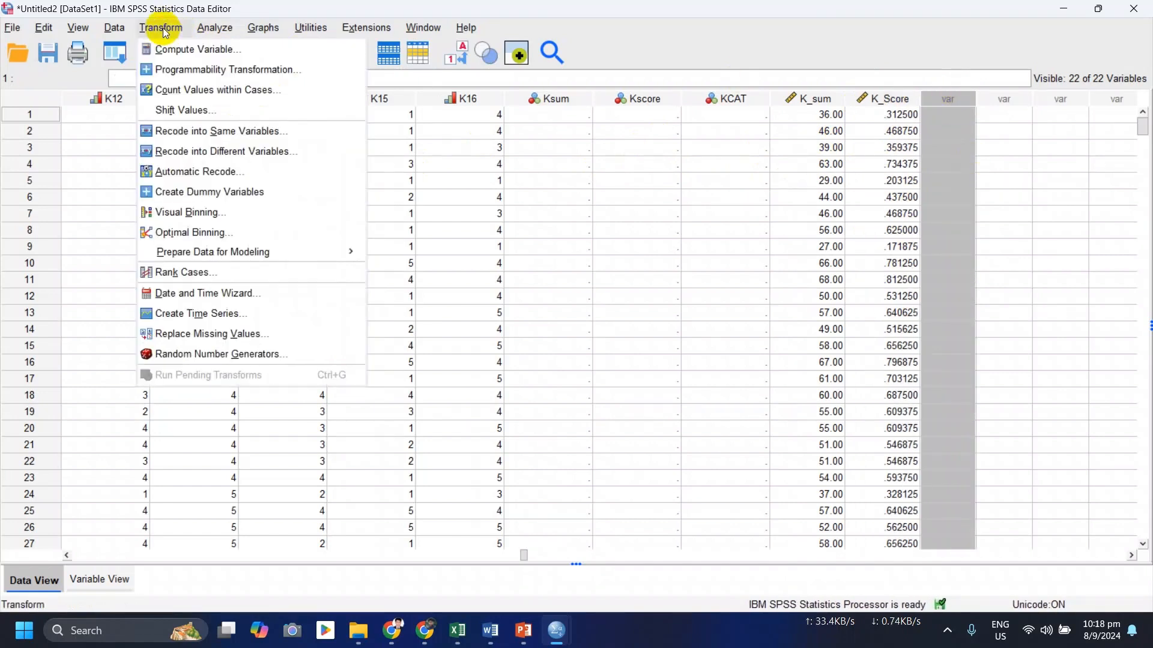
left_click(233, 153)
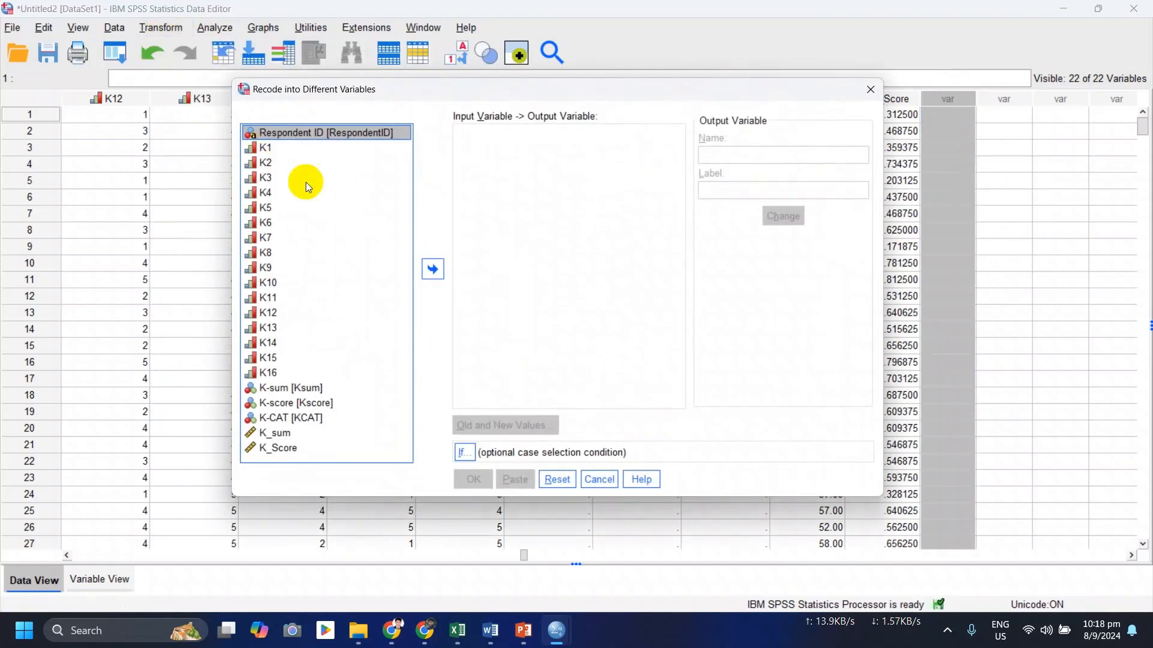
left_click(294, 450)
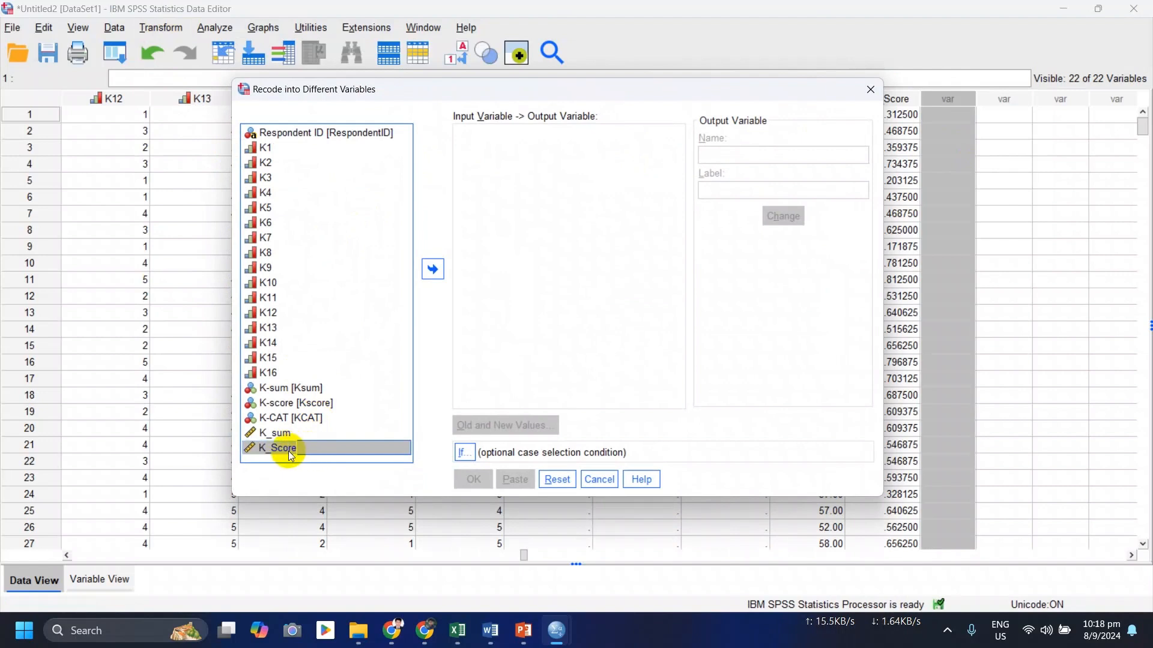
left_click(432, 269)
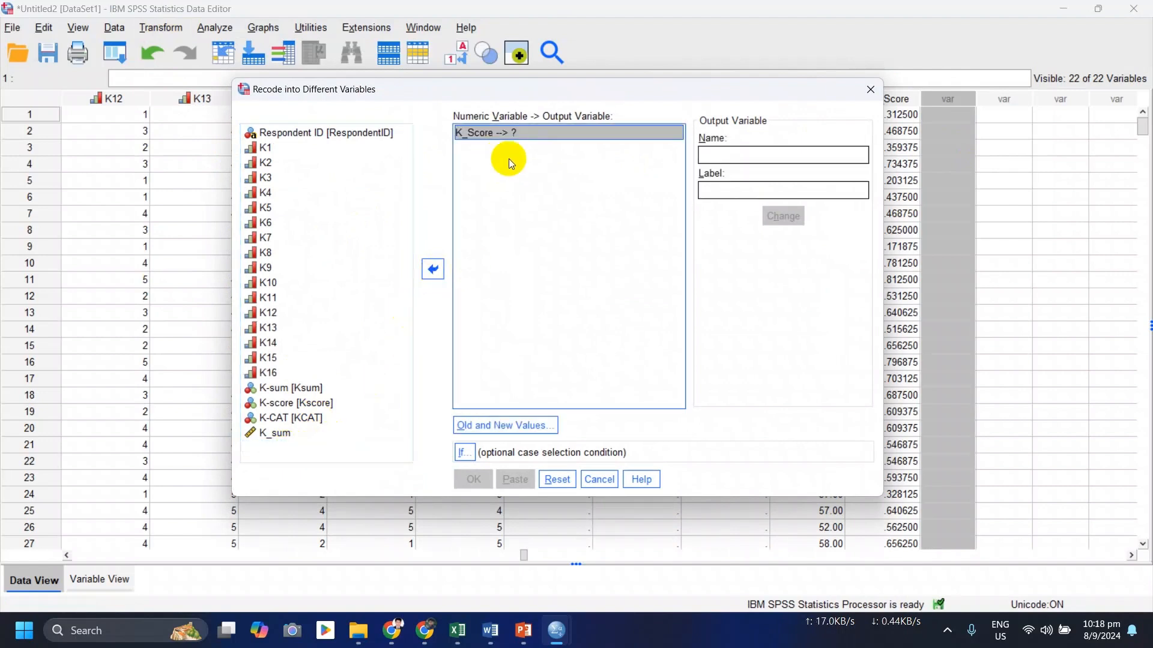
left_click(717, 157)
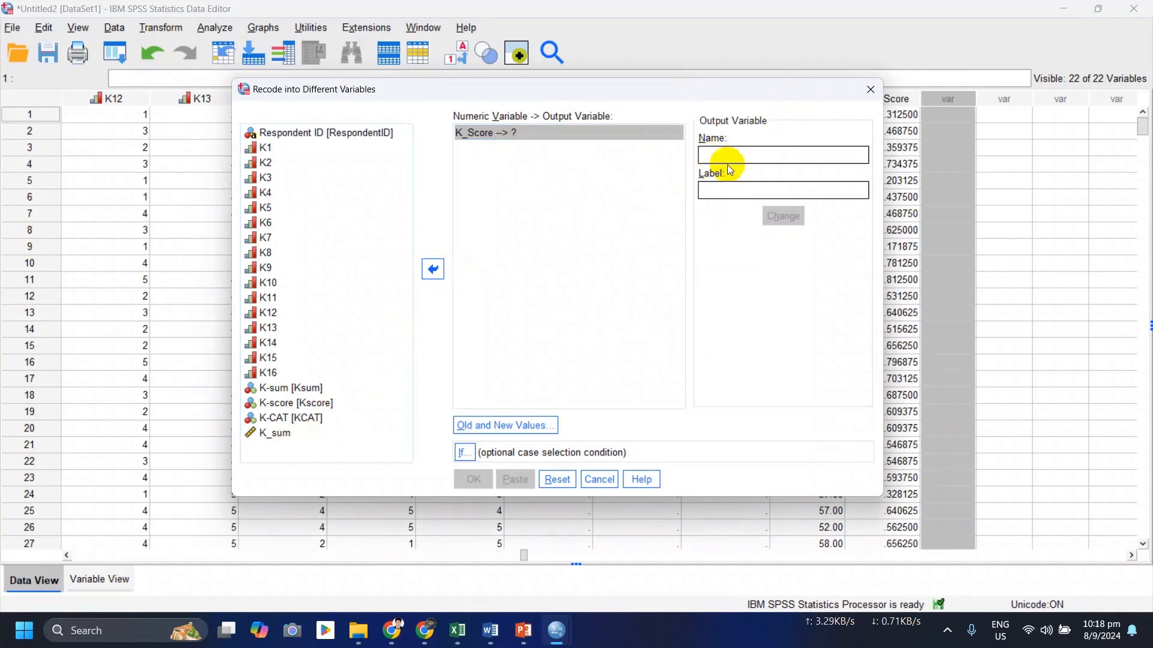
type("K_CAT")
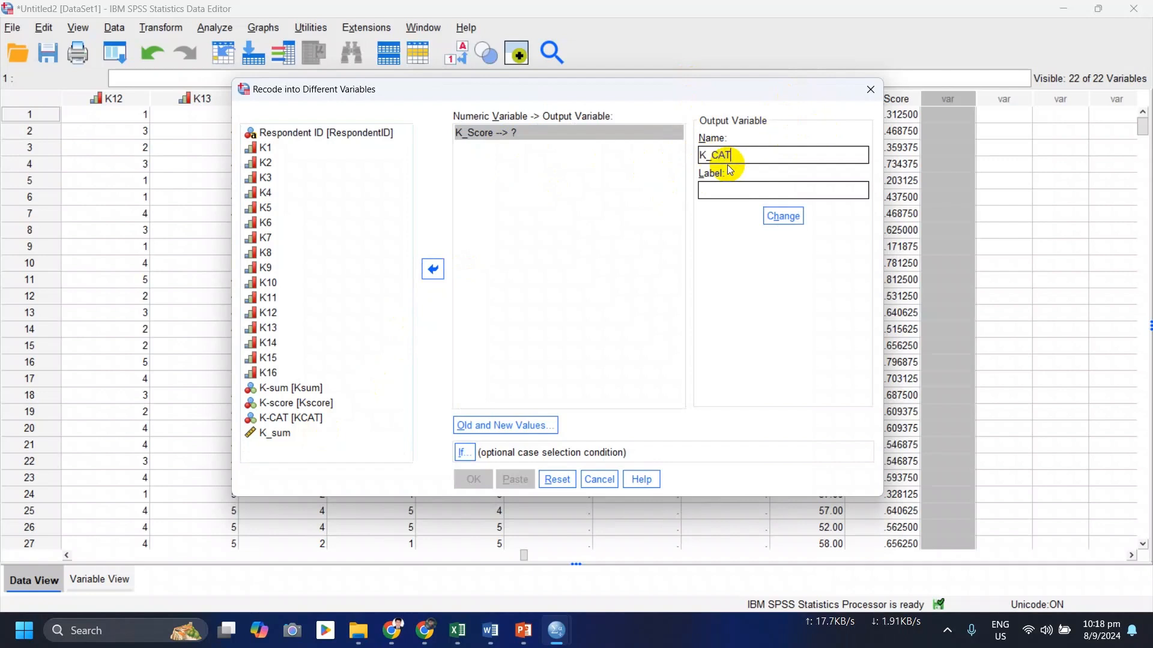
left_click(784, 216)
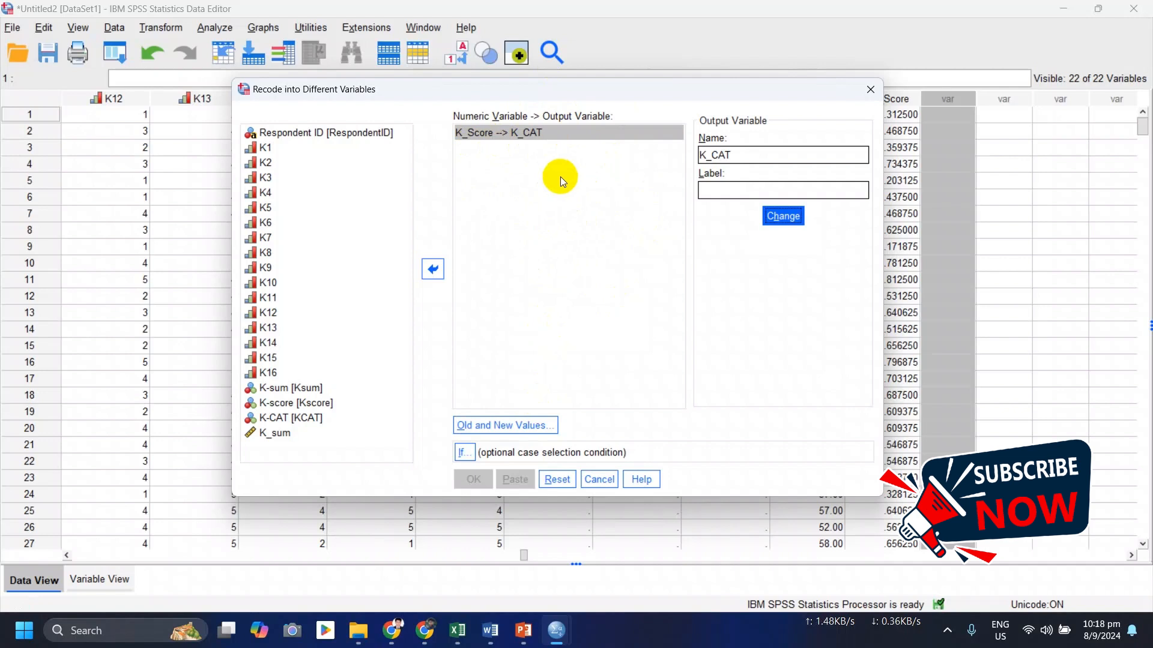
Step: Open the recode's old and new value definitions and consult Bloom's cut-off points for Knowledge on the PowerPoint slide
left_click(522, 426)
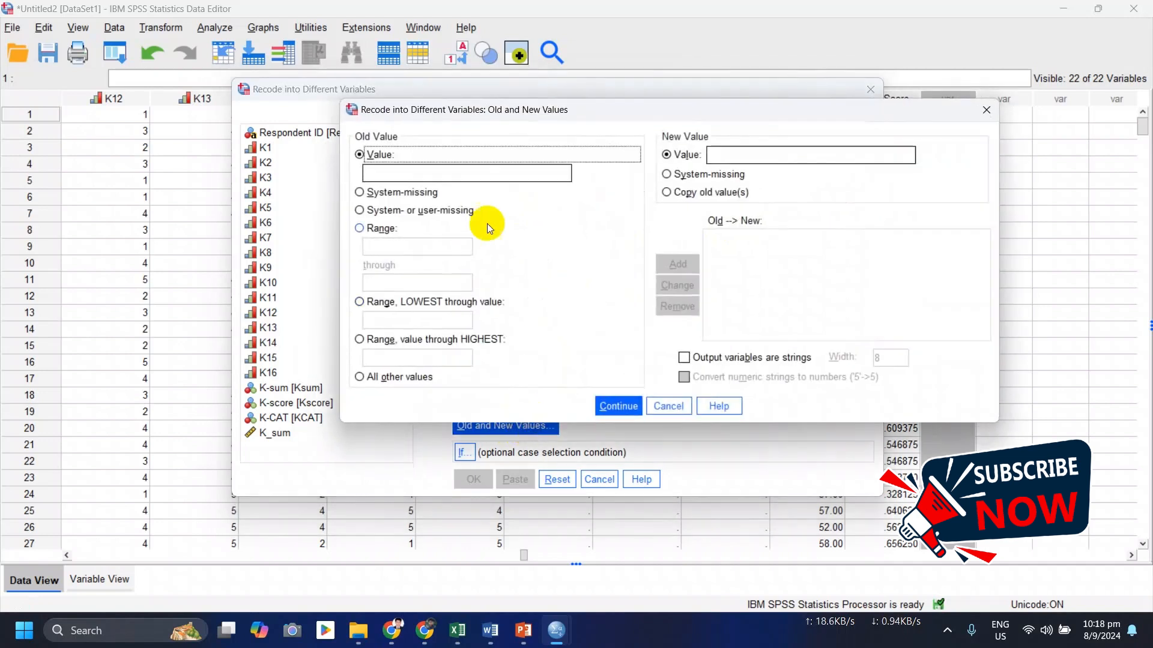
left_click(523, 628)
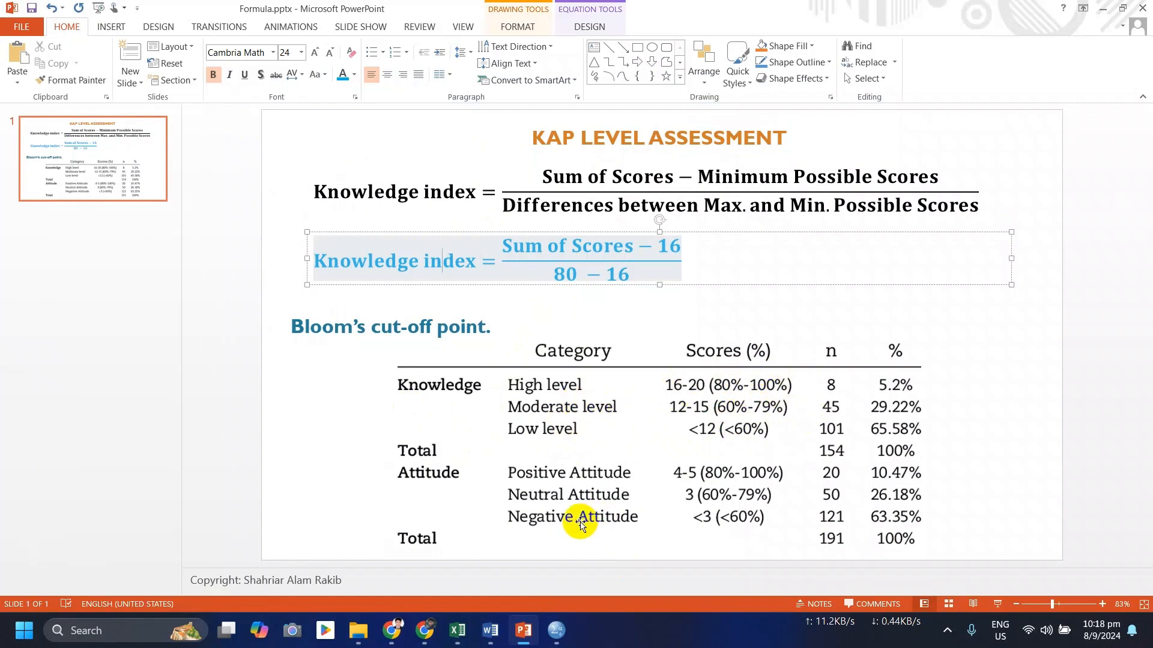
mouse_move(557, 632)
left_click(625, 554)
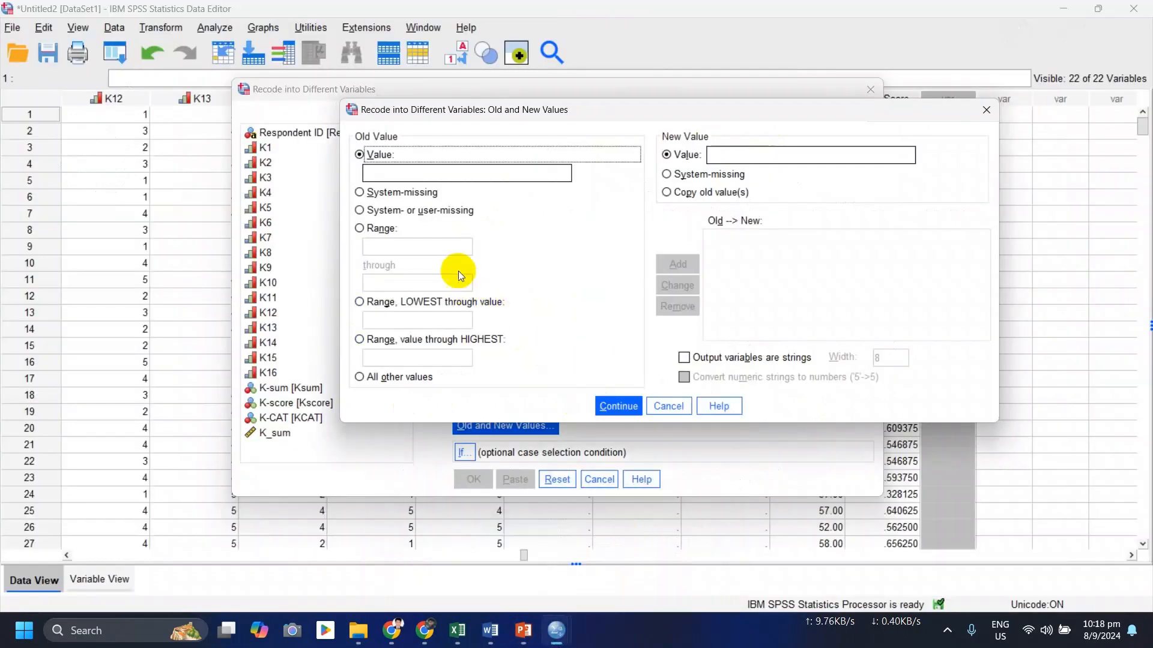
Step: Add a recode rule mapping the range 0 through .59 to 1, checking the Low level cut-off on the slide
left_click(377, 234)
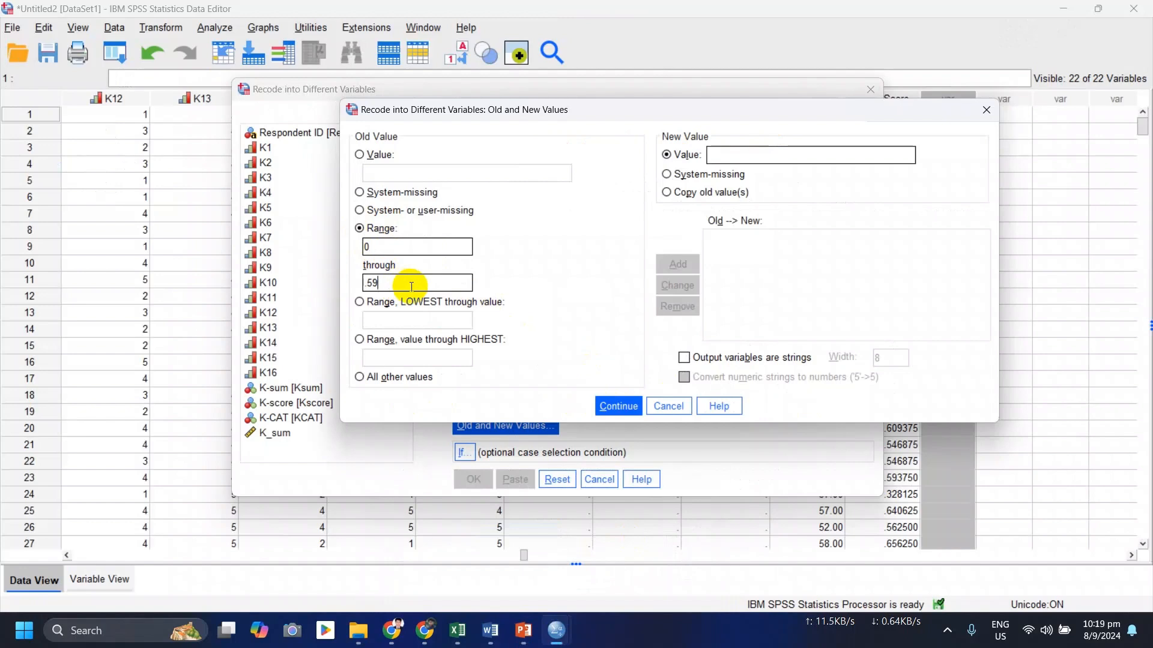
left_click(528, 632)
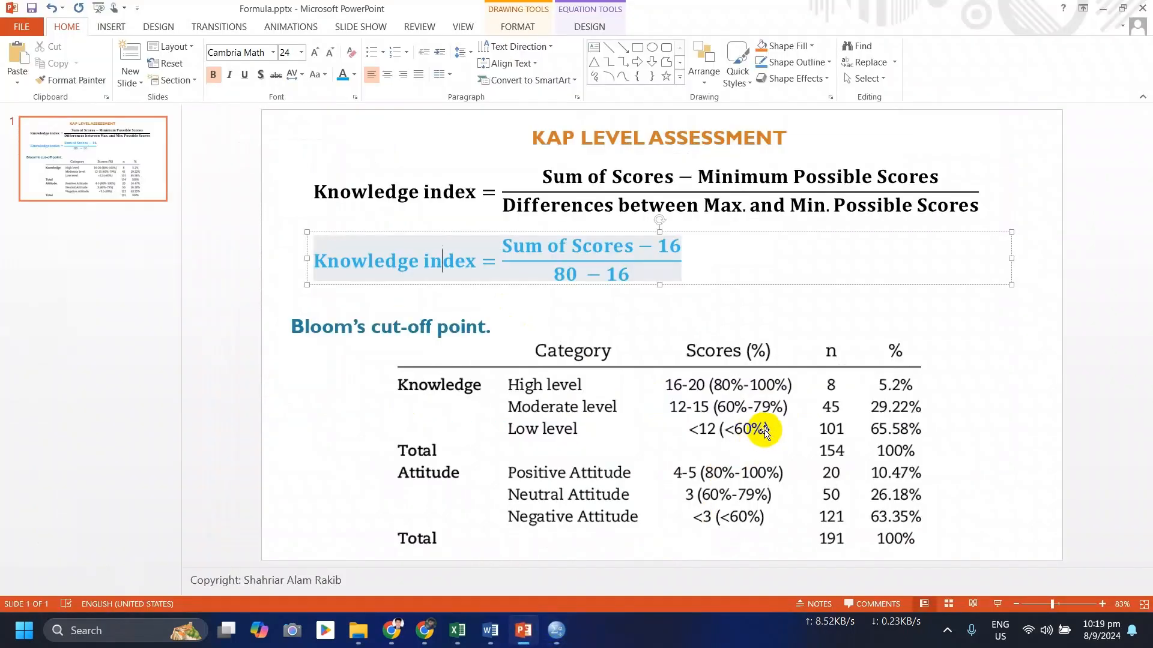
mouse_move(566, 639)
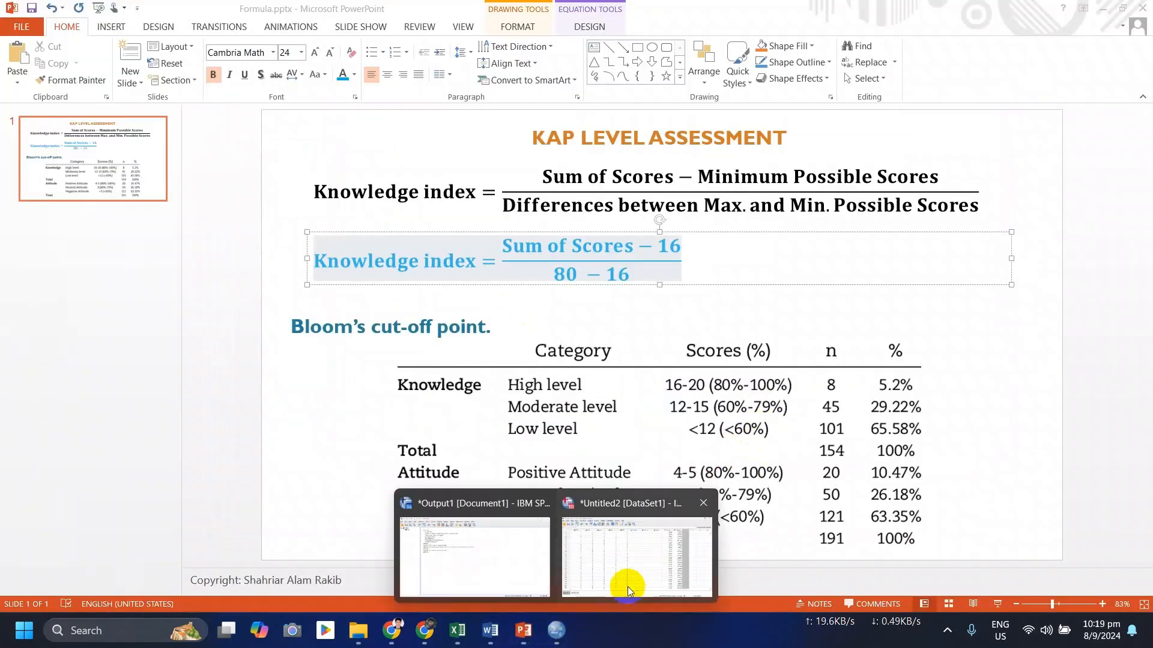
left_click(638, 561)
left_click(425, 281)
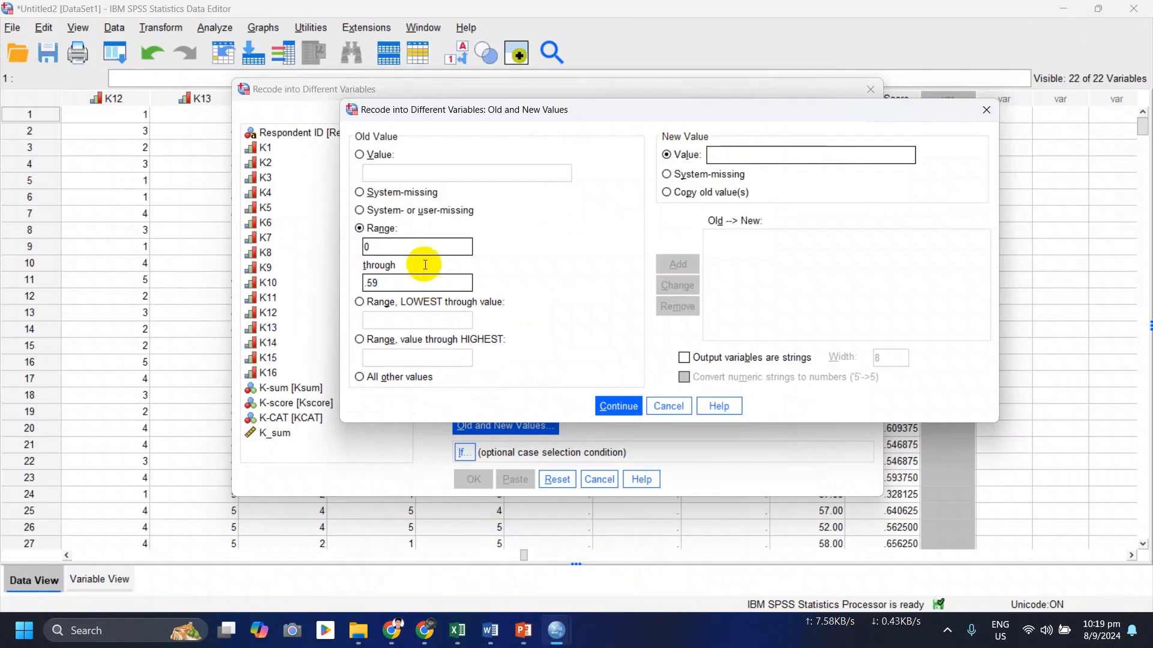
left_click(724, 155)
type("1")
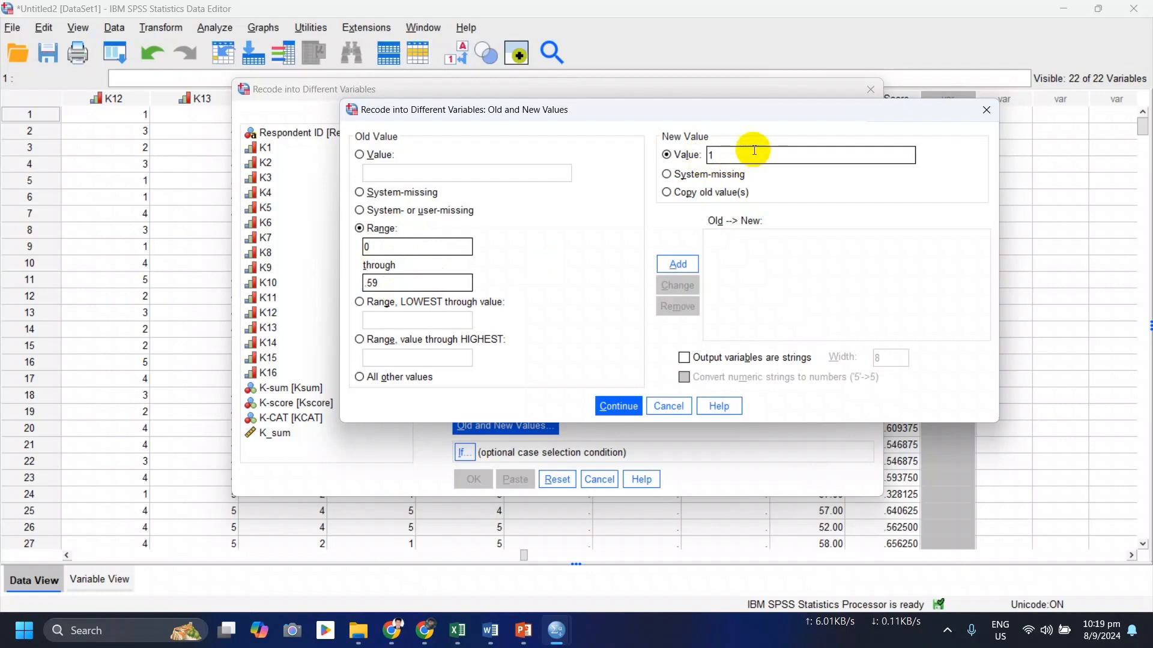
key("BackSpace")
left_click(688, 265)
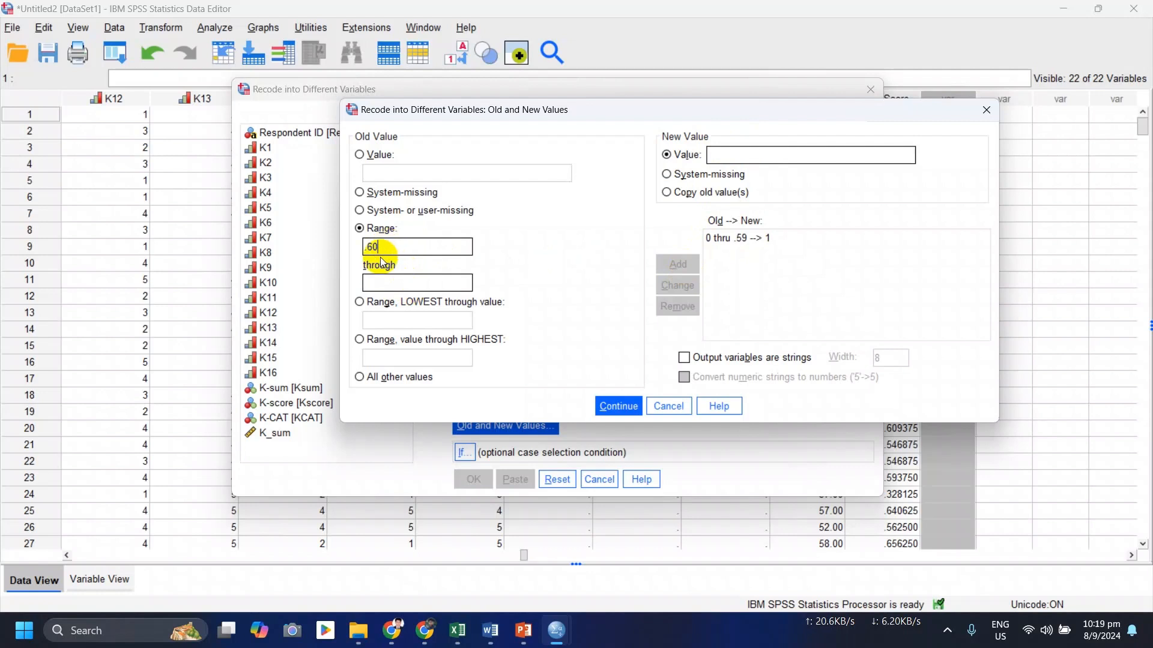
Step: Add a recode rule mapping the range .60 through .79 to the new value 2
left_click(389, 281)
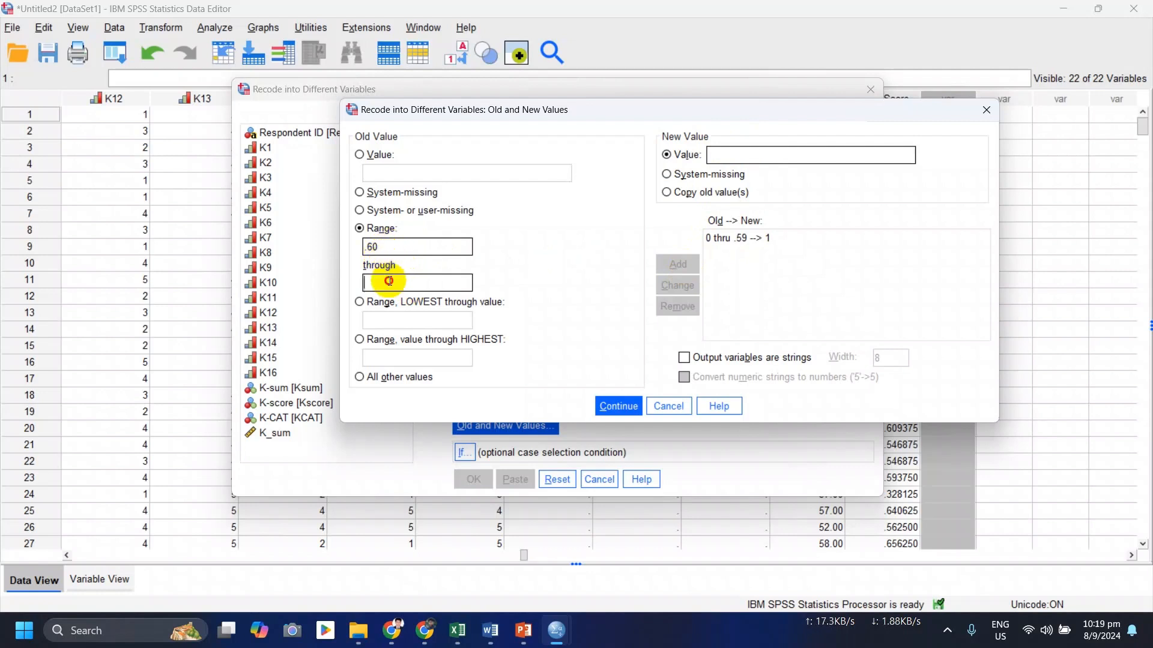
type(".79")
type("2")
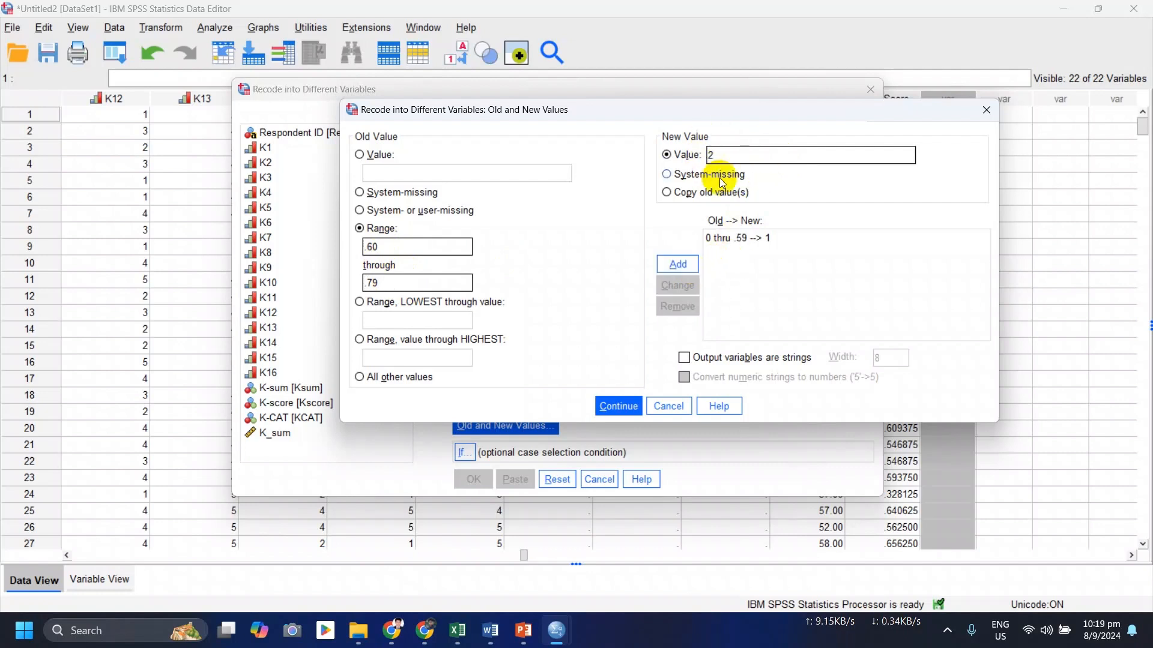
left_click(679, 265)
Step: Add a recode rule mapping .80 through the highest value to 3 and run the K_CAT recode
left_click(403, 248)
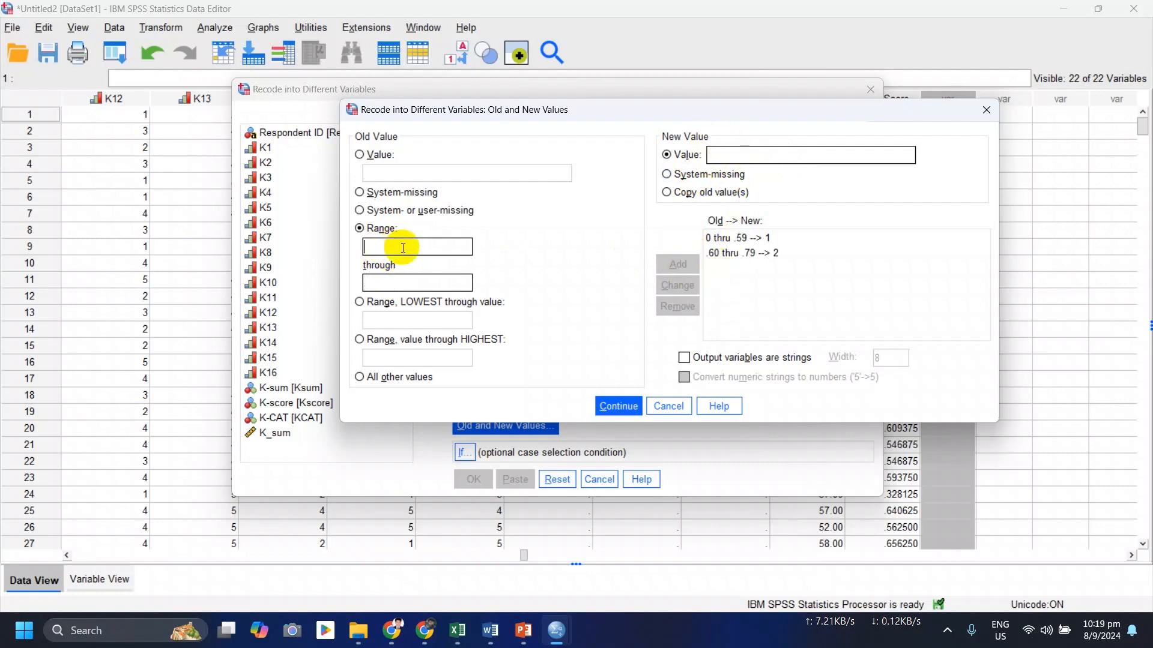
left_click(384, 341)
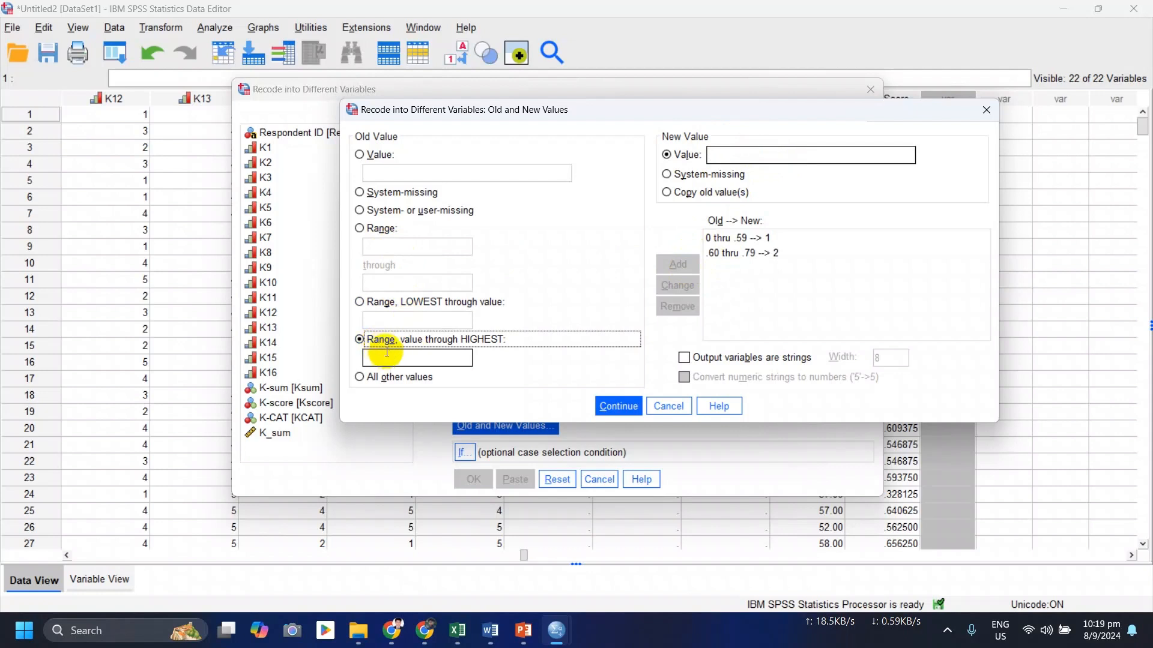
left_click(400, 361)
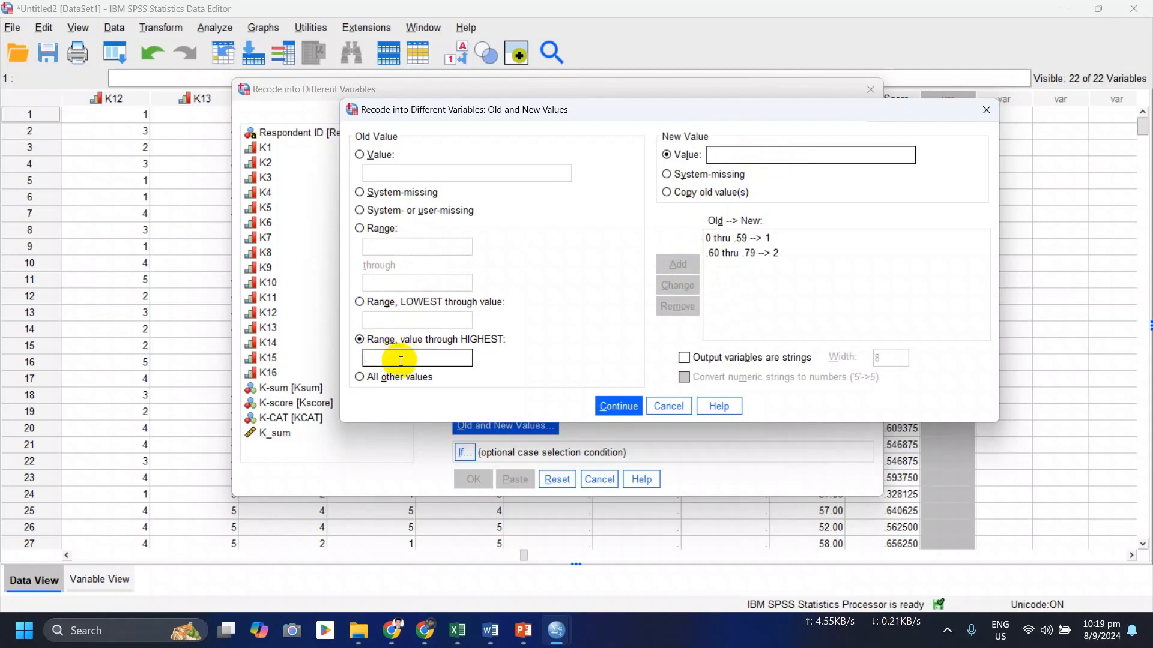
type("80")
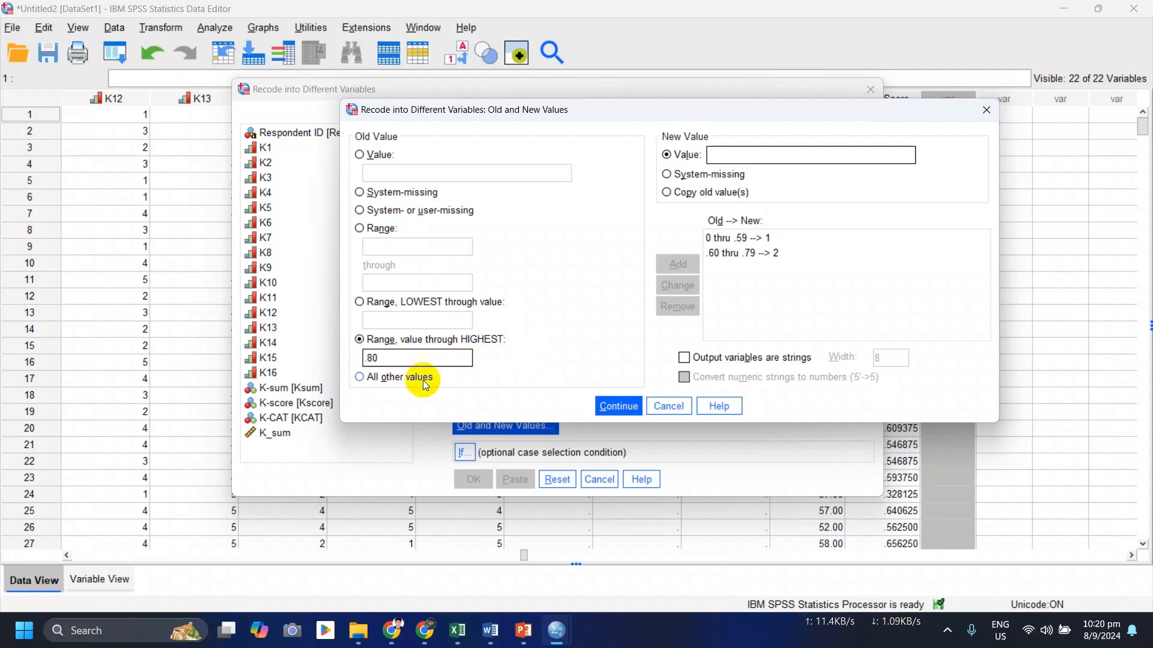
type("3")
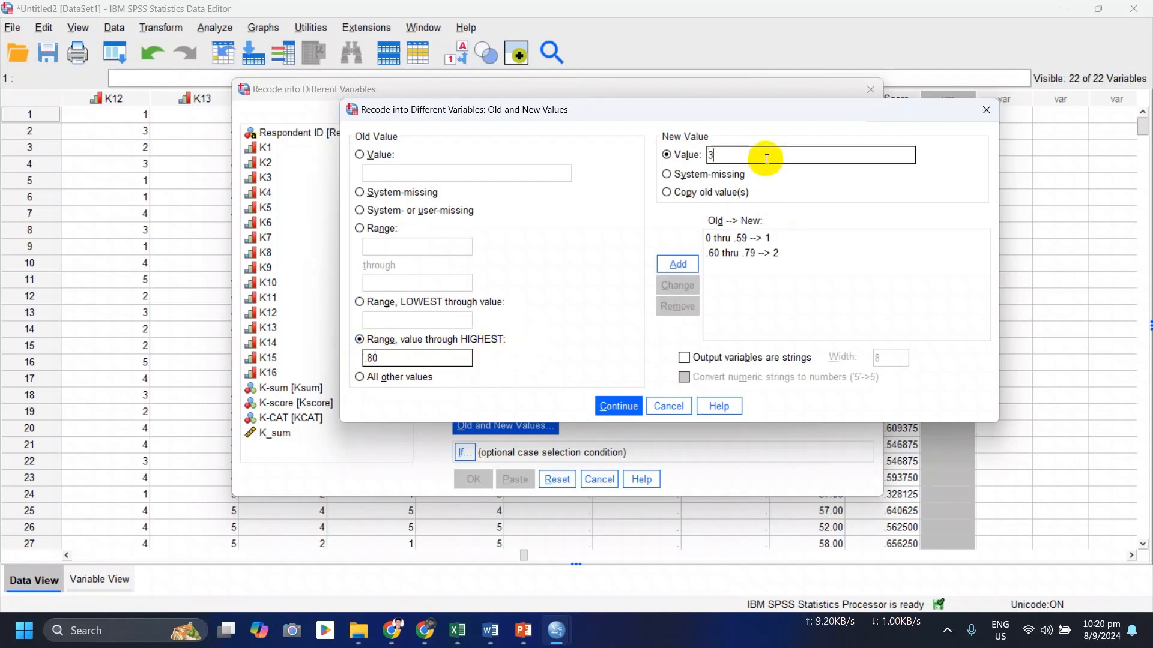
left_click(677, 264)
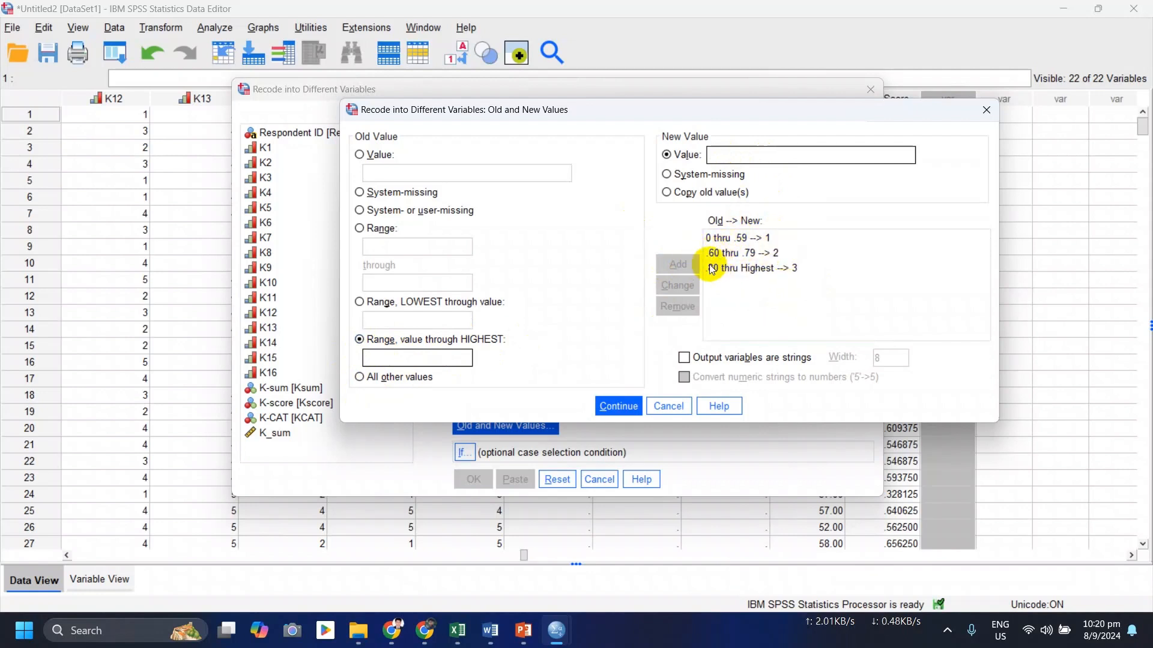
left_click(618, 407)
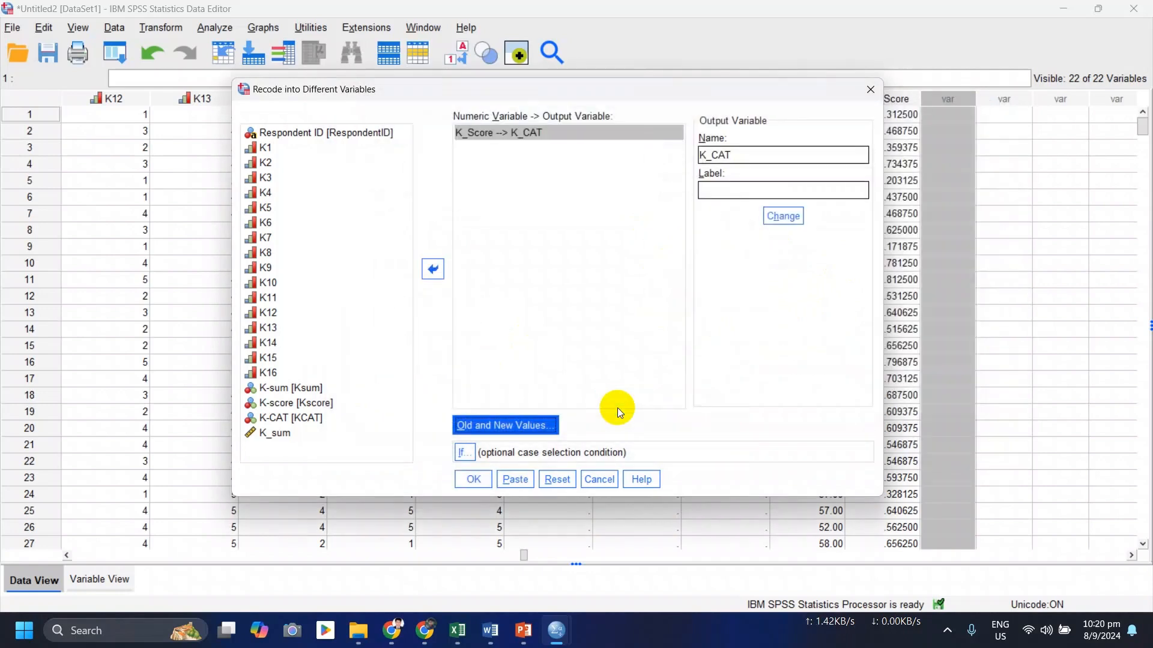
left_click(474, 480)
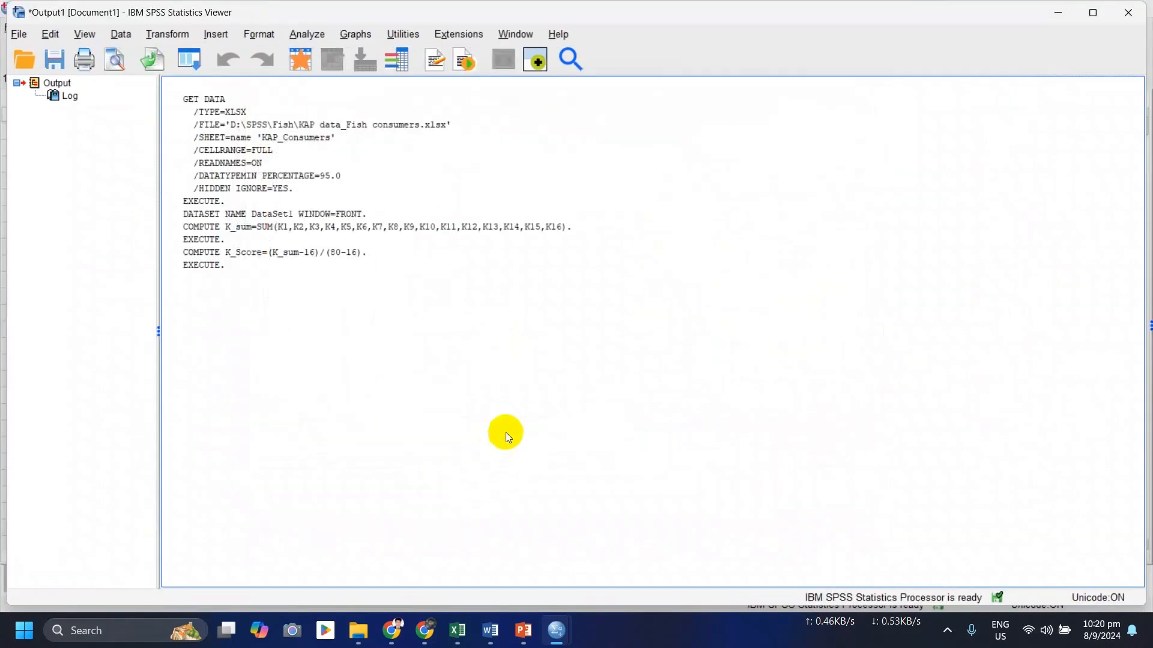
Step: Switch to the SPSS data editor and examine the new K_CAT variable's definition and its values beside K_Score
left_click(557, 631)
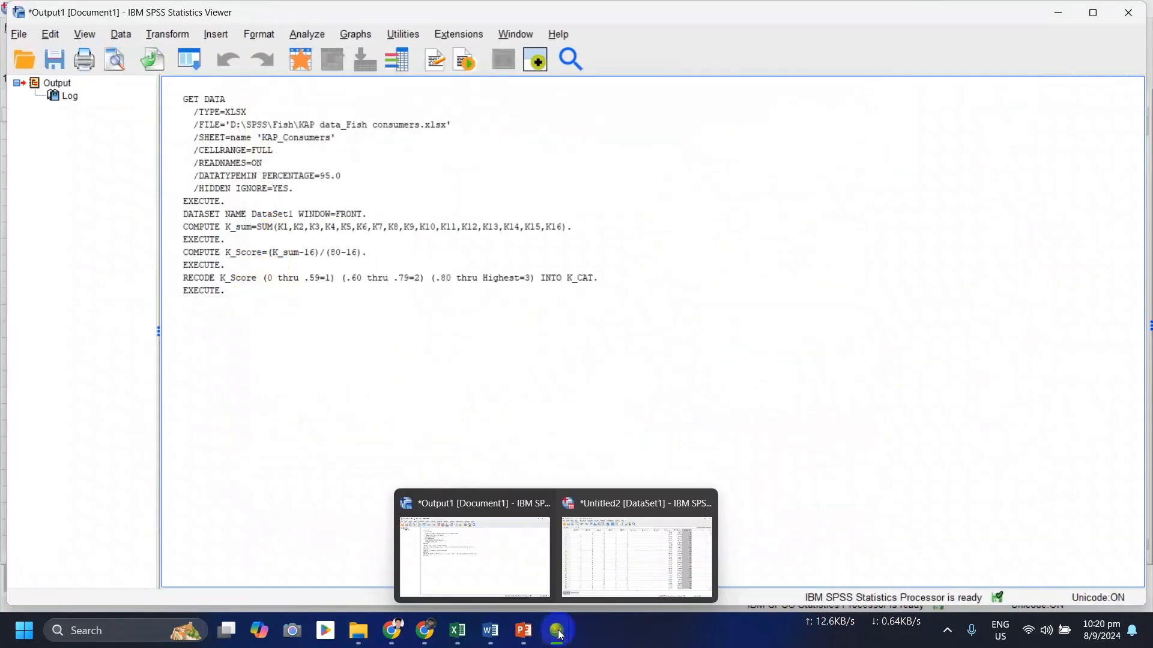
left_click(629, 567)
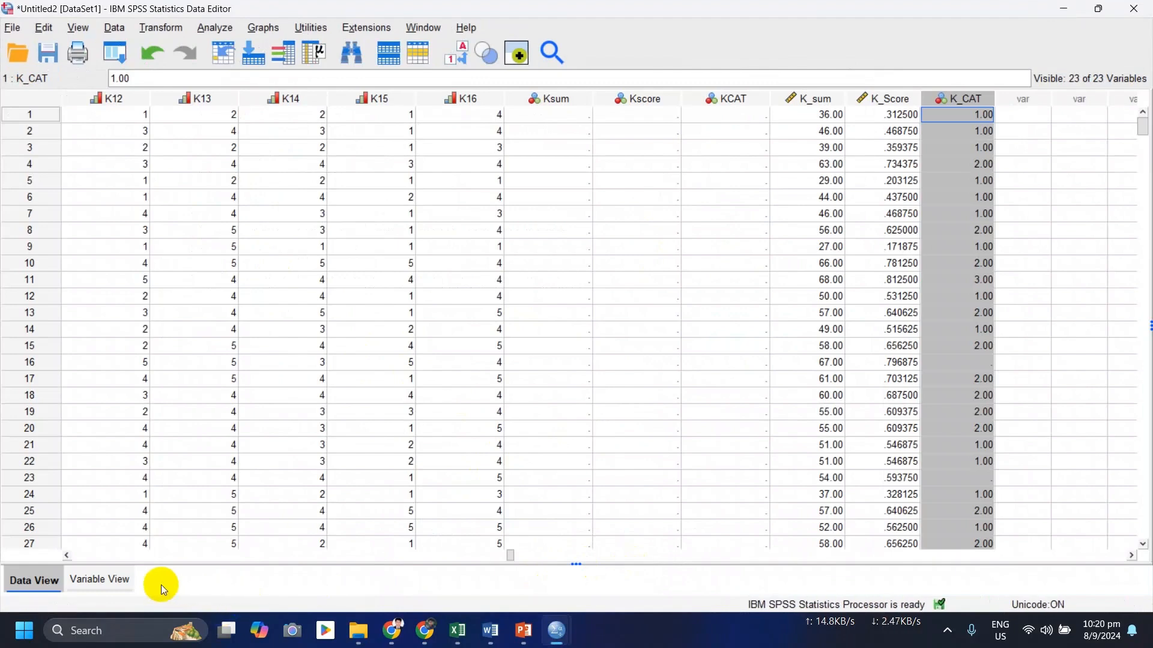
left_click(128, 580)
scroll(189, 395, "down", 2)
left_click(91, 357)
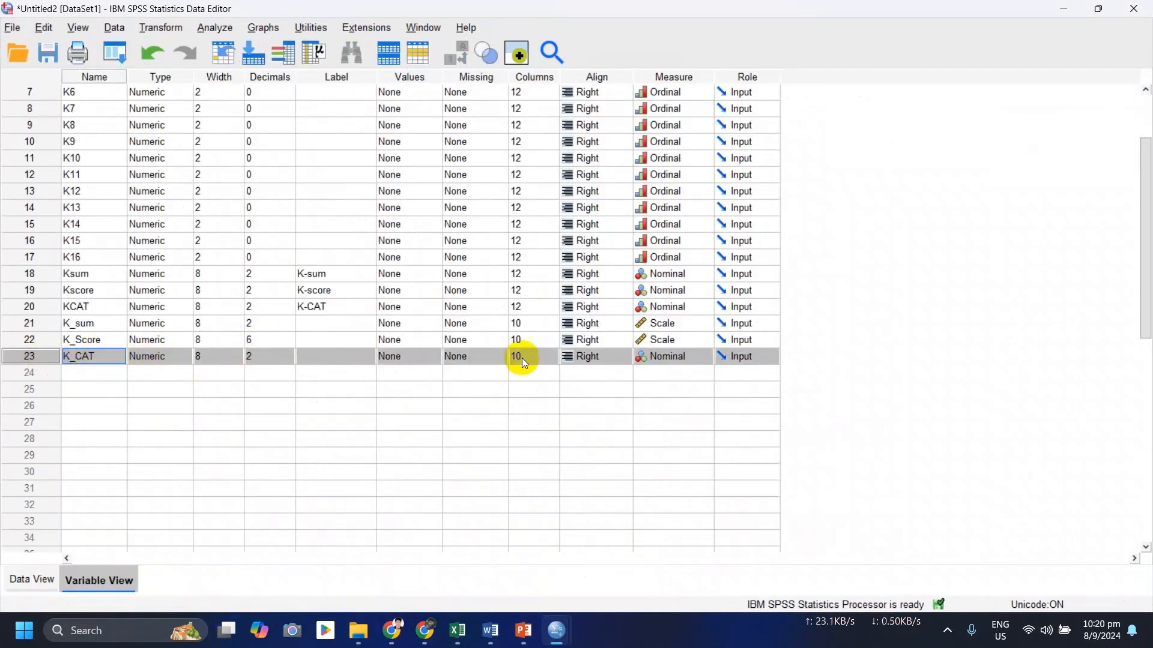
left_click(44, 578)
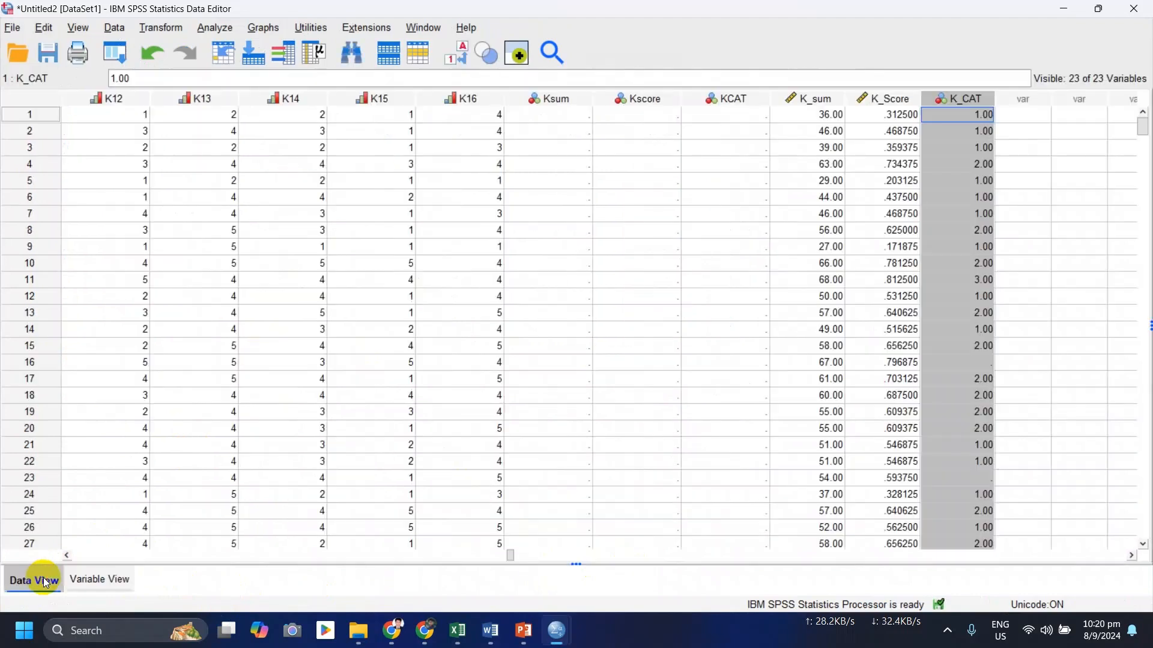
left_click(898, 96)
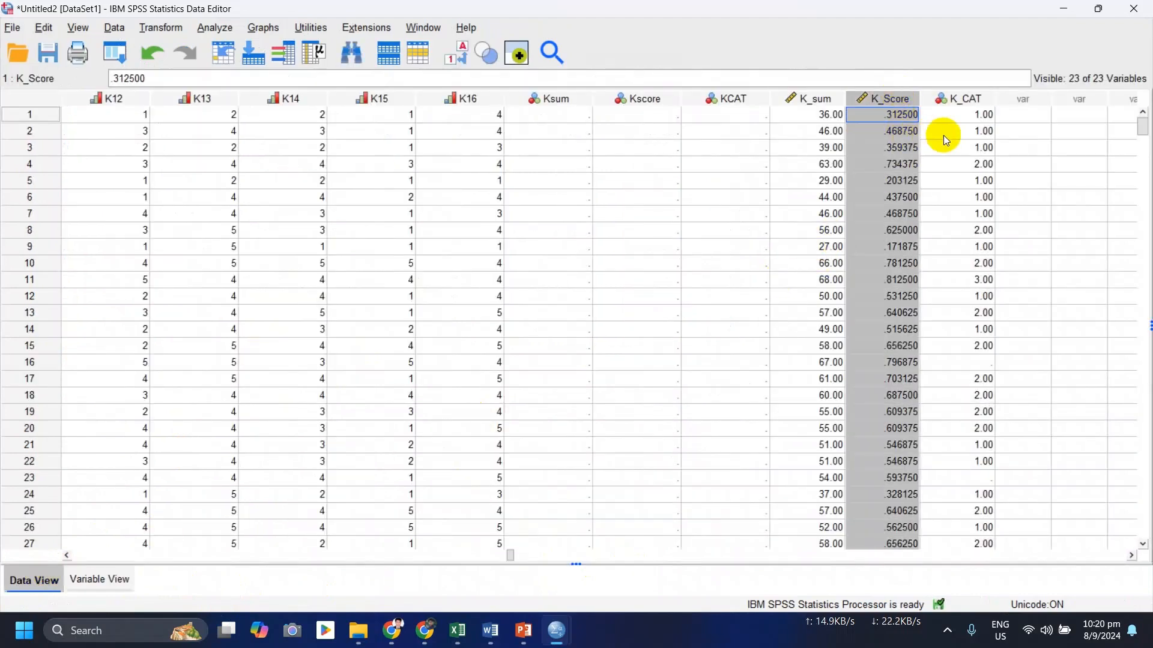
left_click(974, 103)
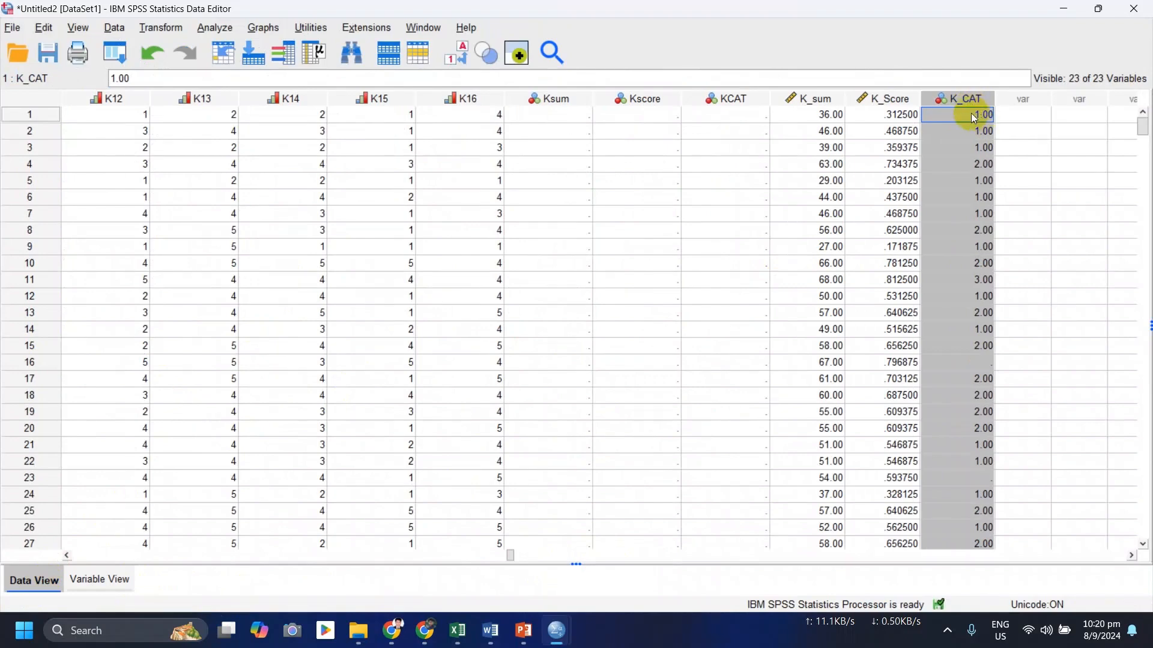
Step: Open the value labels of K_CAT and add the label "Low Knowledge" for value 1
left_click(120, 581)
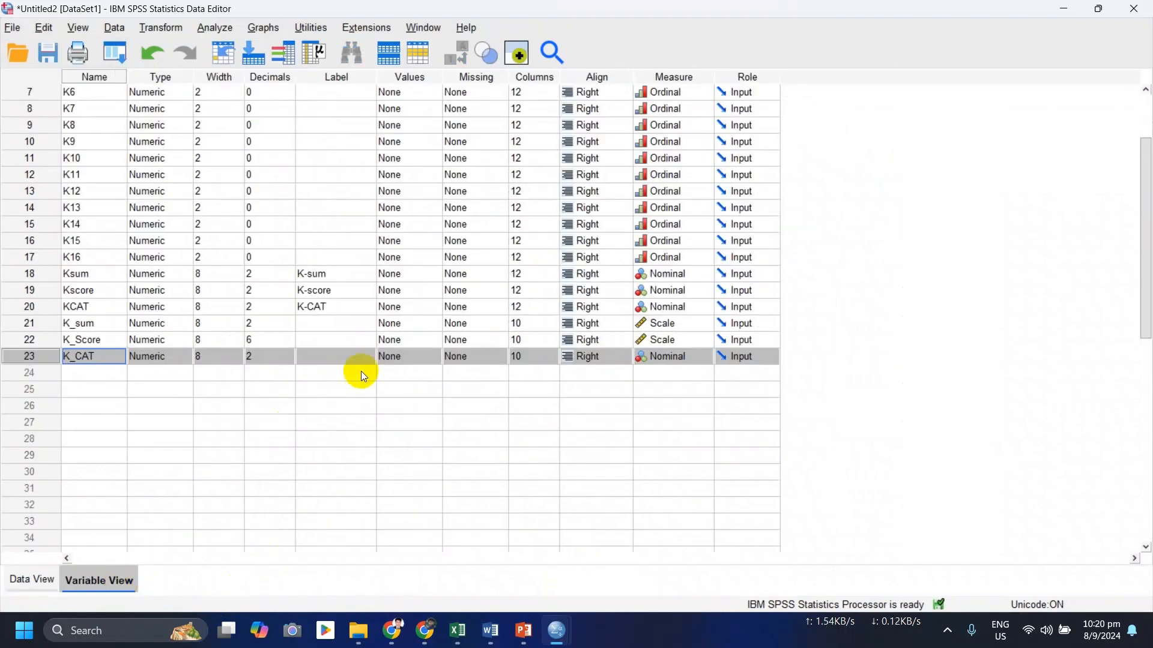
left_click(420, 77)
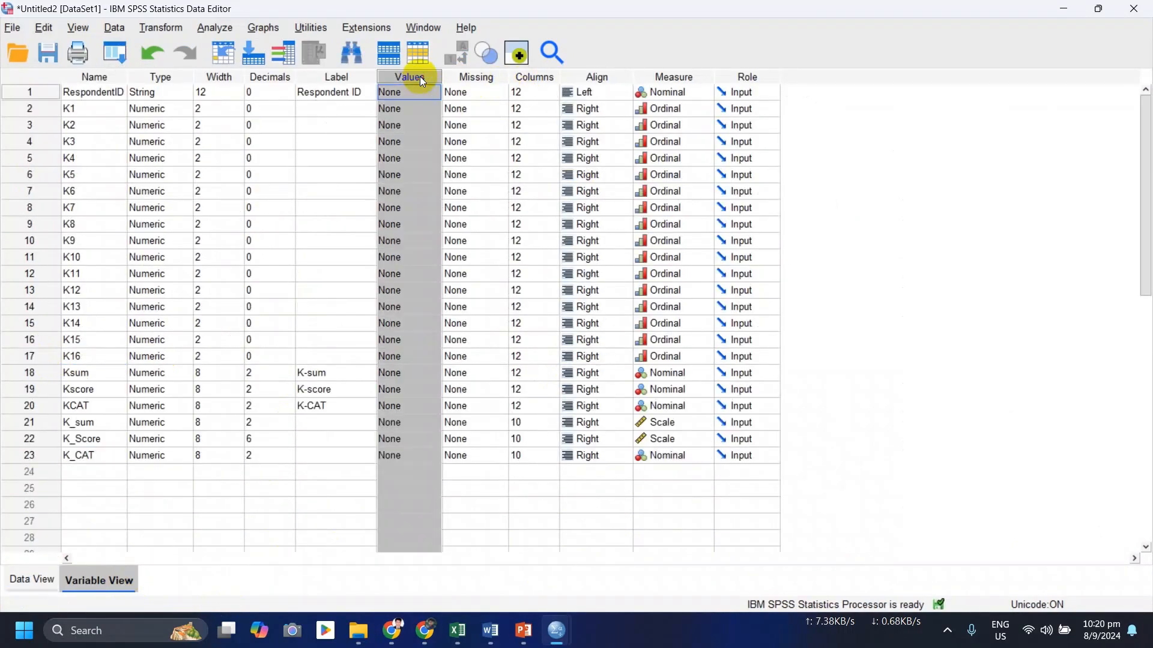
left_click(424, 460)
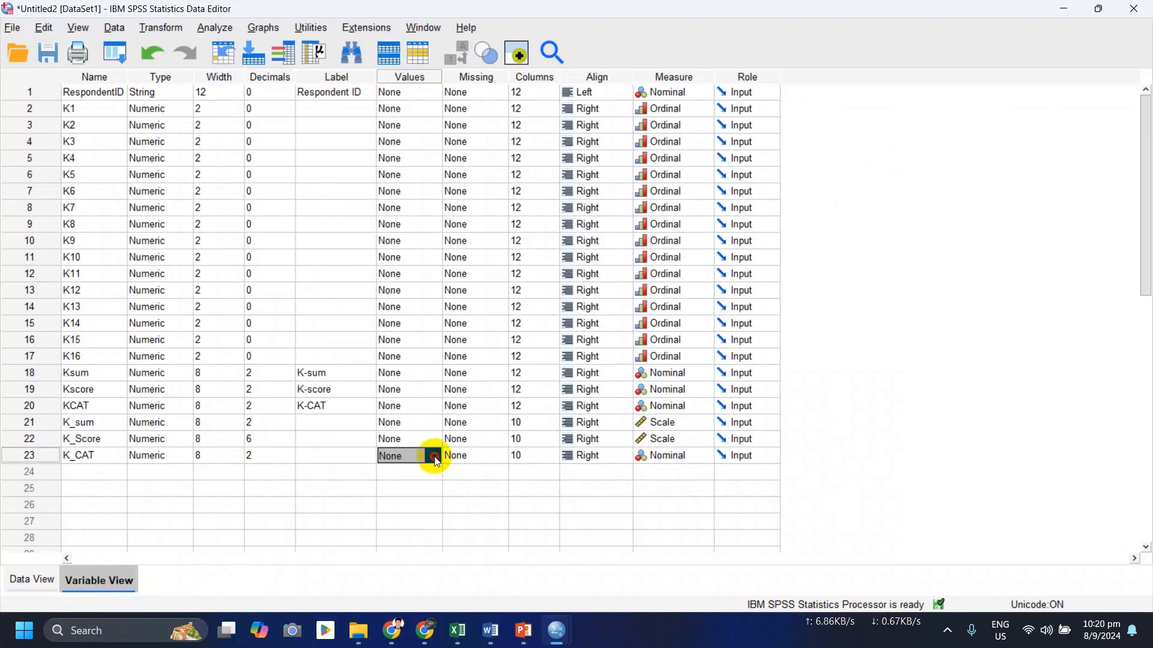
left_click(435, 459)
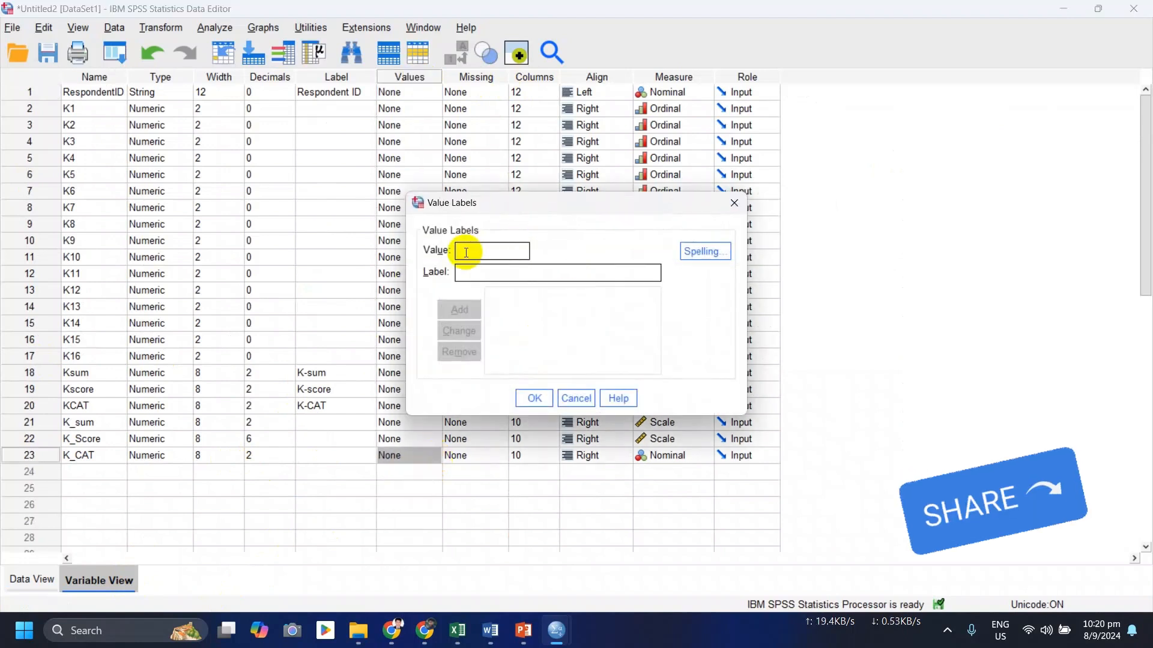
type("1")
left_click(478, 273)
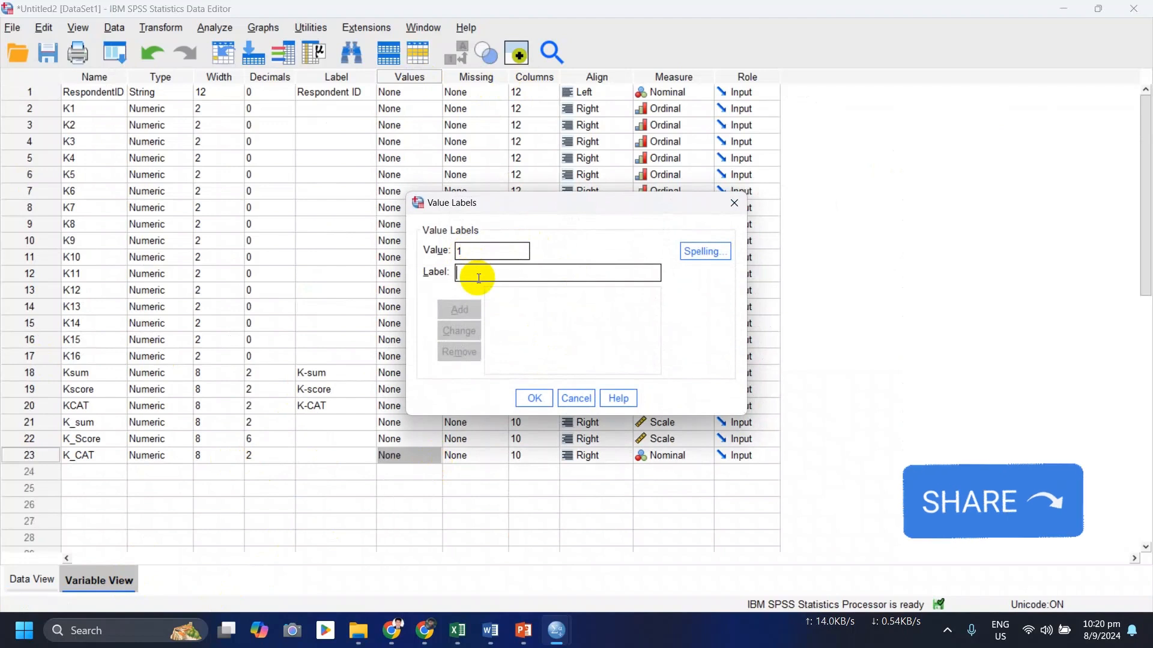
type("Low Kn")
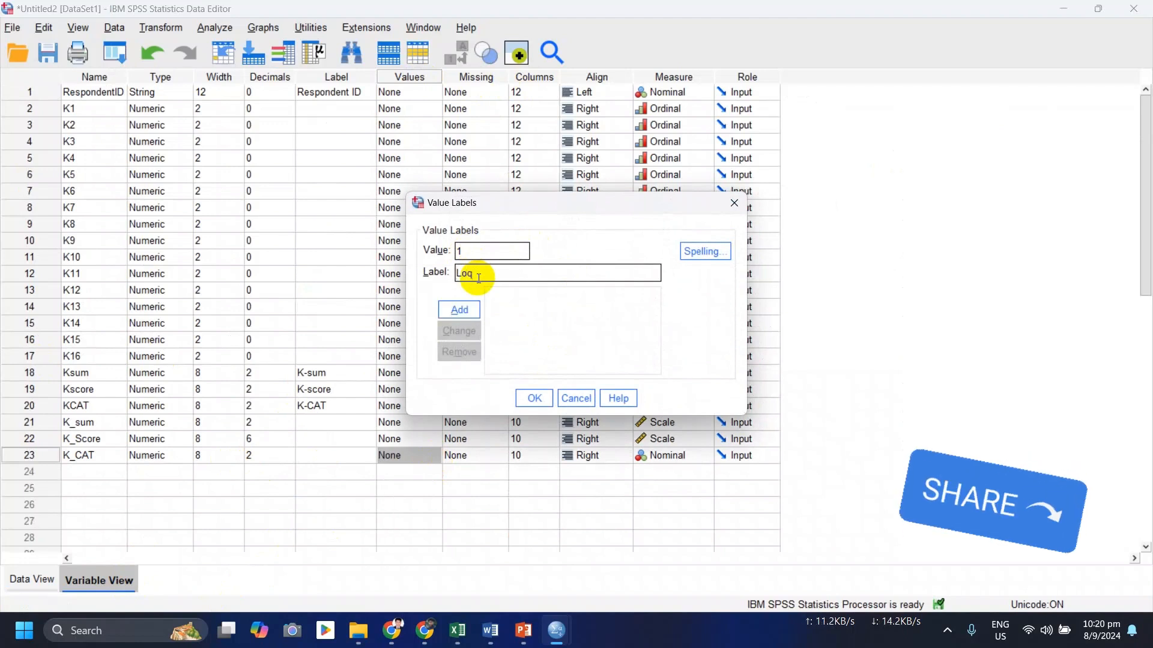
type("owledge")
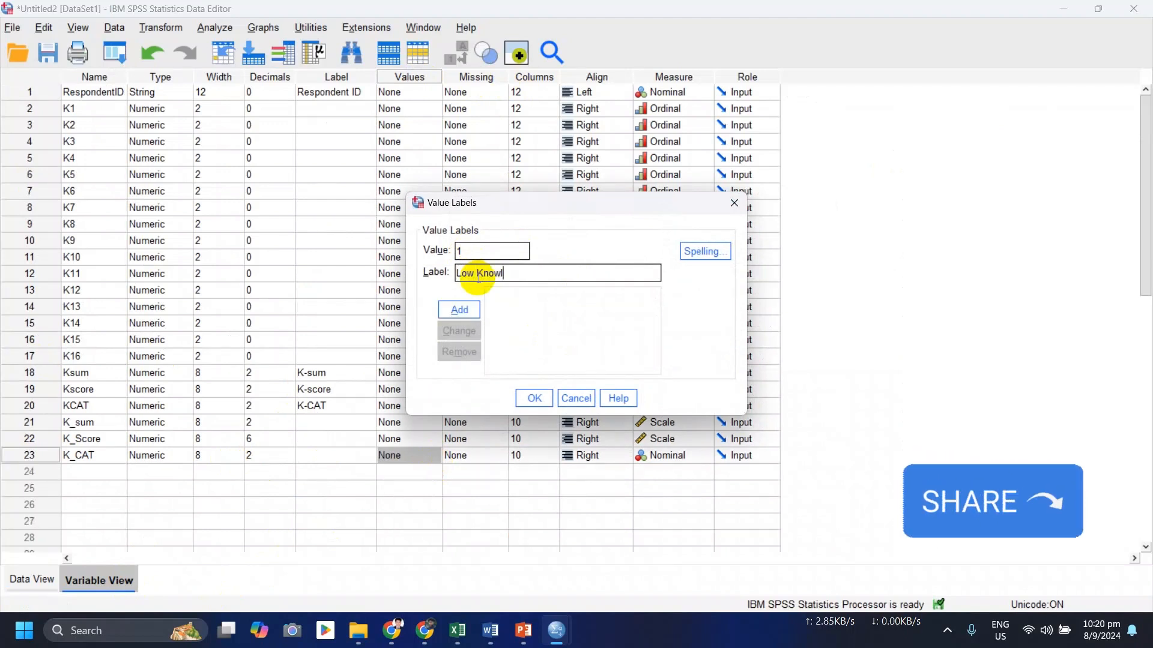
left_click(473, 316)
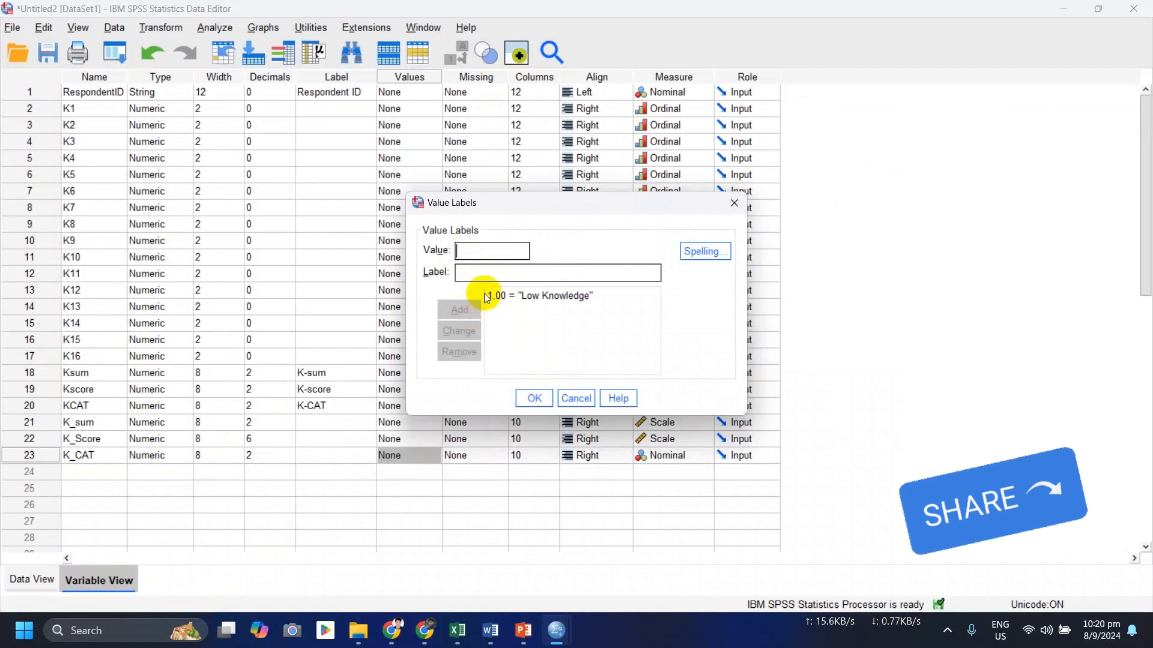
Step: Add the label "Moderate Knowledge" for value 2 of K_CAT
type("2")
left_click(491, 272)
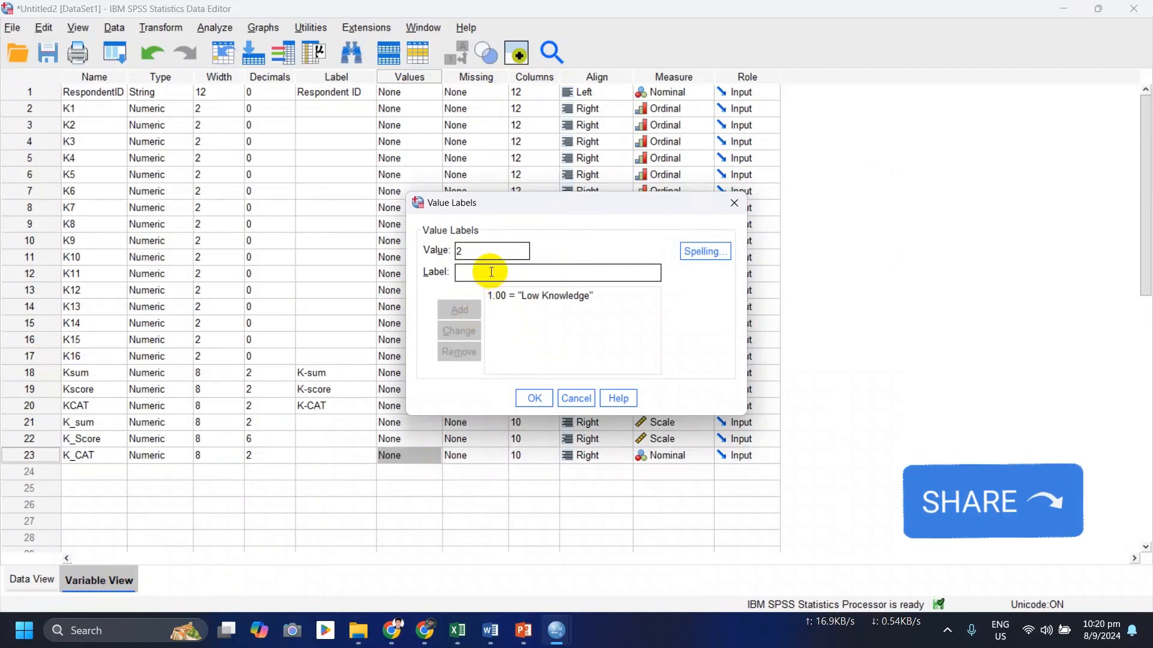
type("Moderate ")
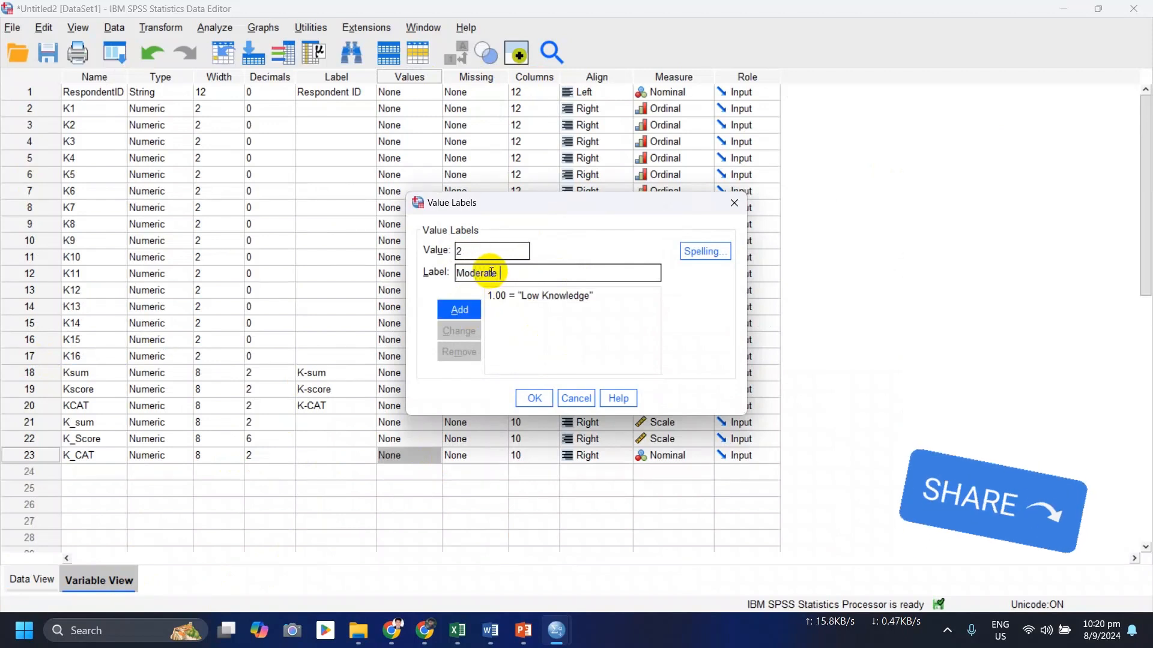
type("Knowledge")
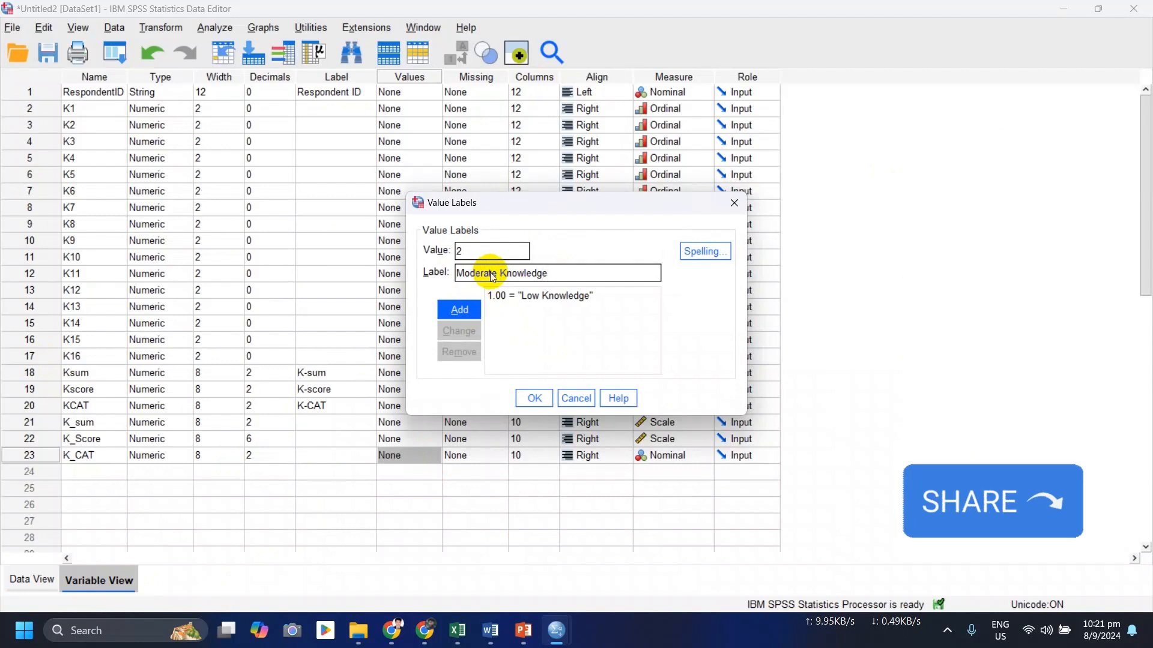
left_click(457, 310)
Step: Add the label "High Knowledge" for value 3 and apply the value labels to K_CAT
type("3")
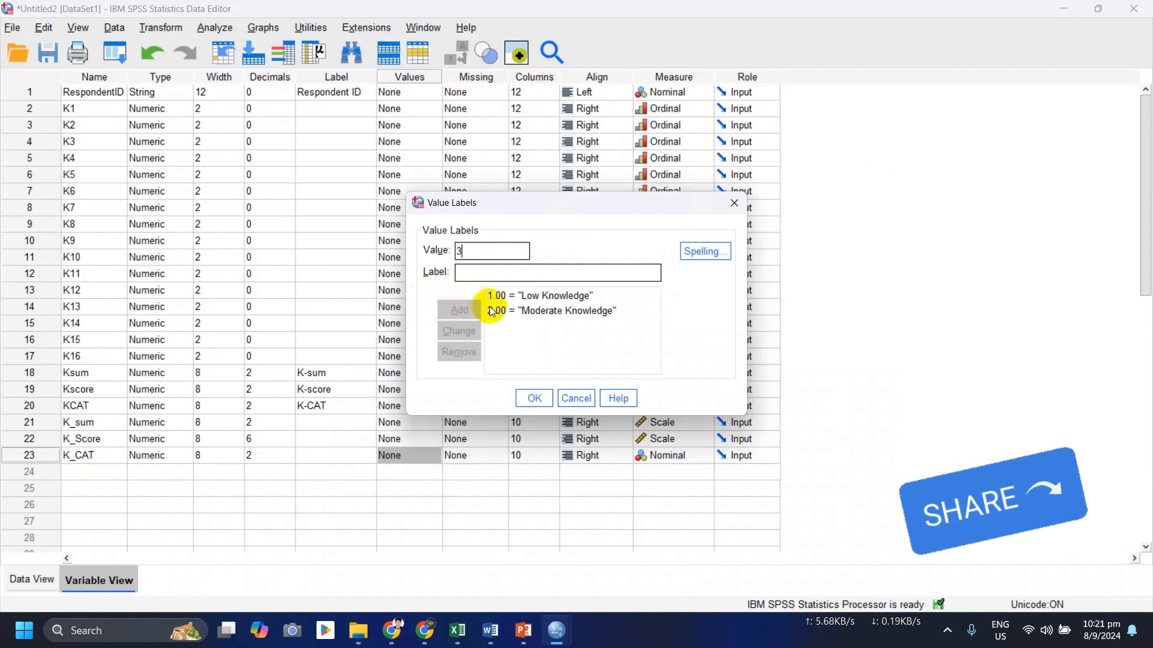
left_click(484, 274)
type("High Knowledge")
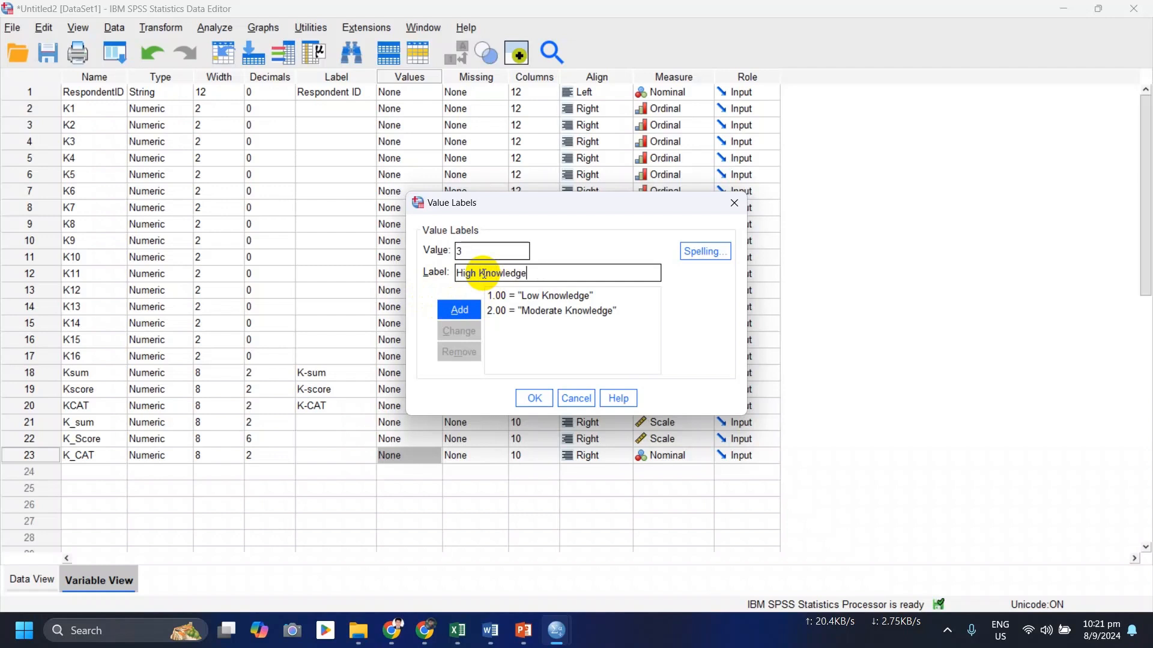
left_click(460, 309)
left_click(535, 397)
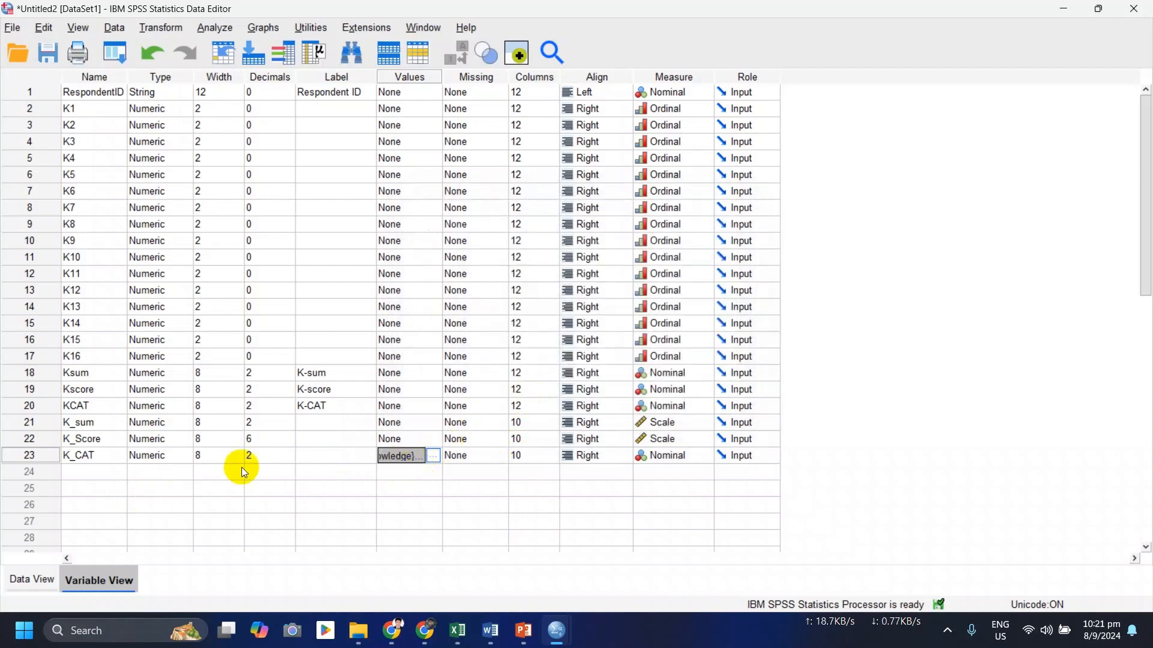
Step: Display value labels instead of codes in the data and widen the K_CAT column to fit the full labels
left_click(41, 460)
left_click(33, 579)
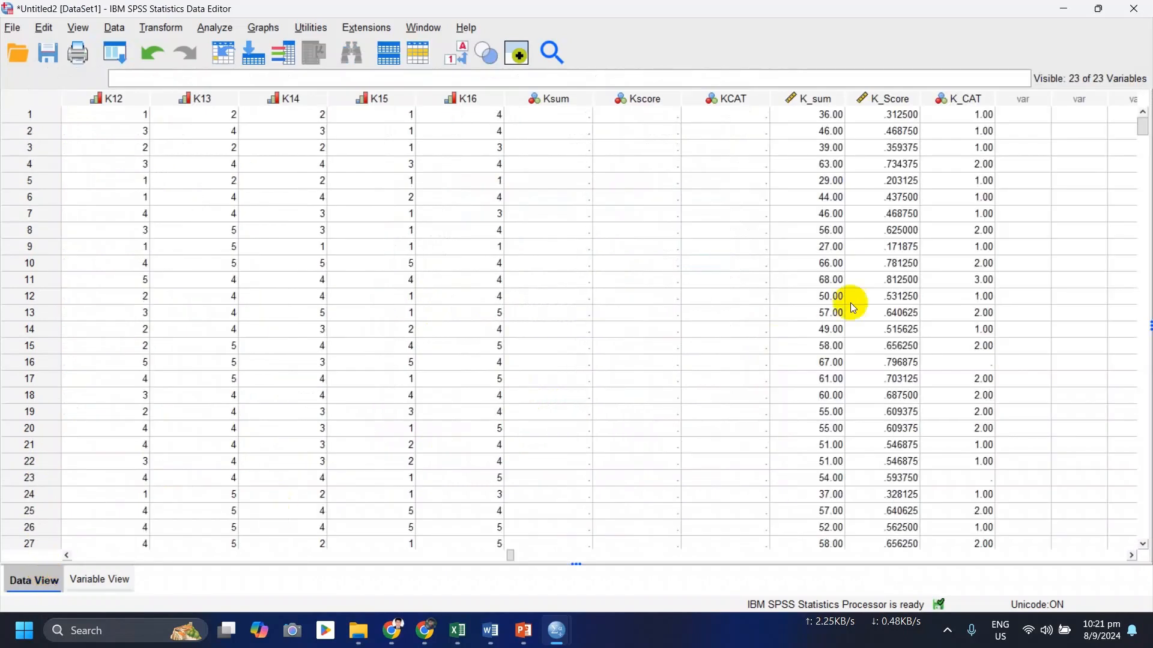
left_click(973, 100)
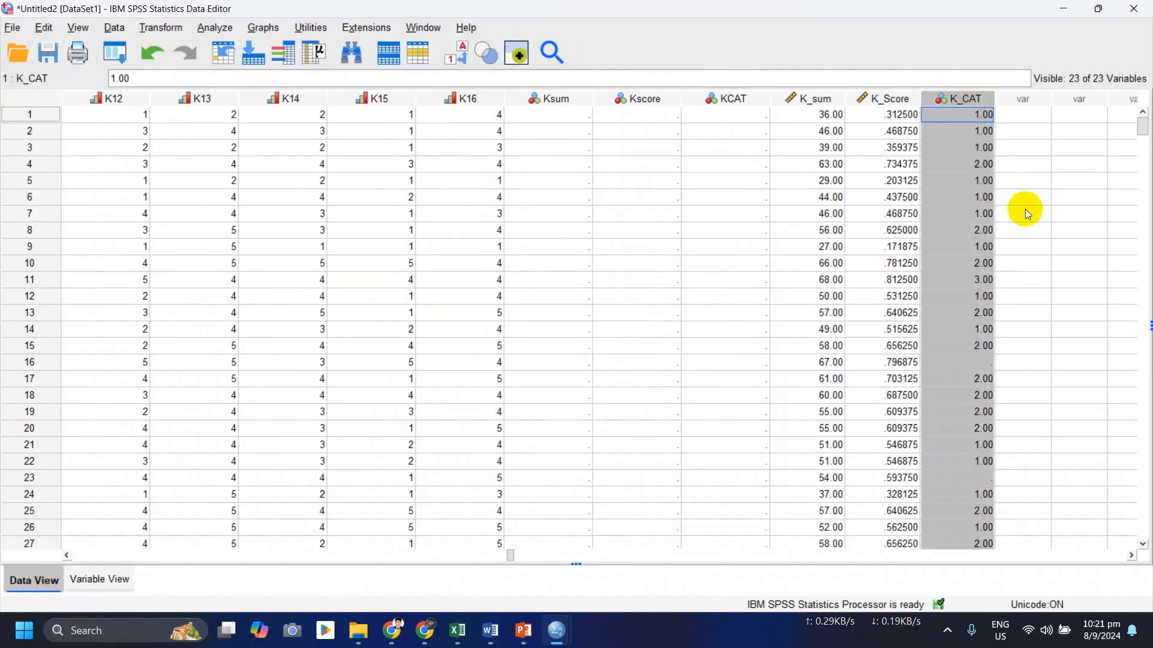
left_click(459, 55)
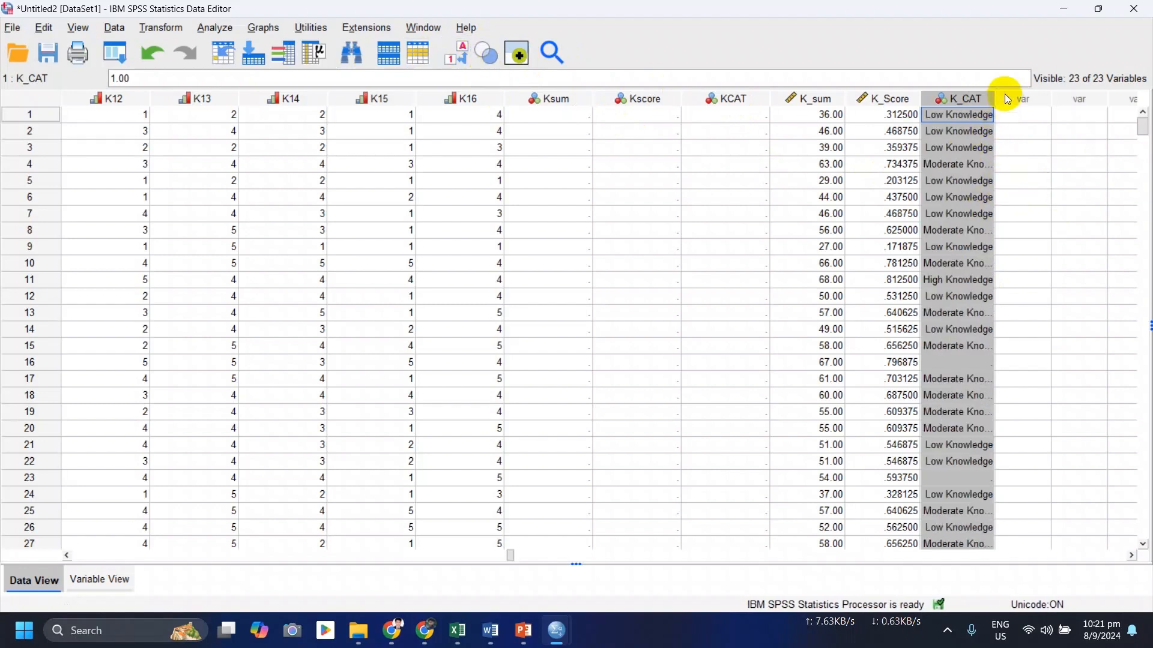
left_click_drag(995, 97, 1041, 95)
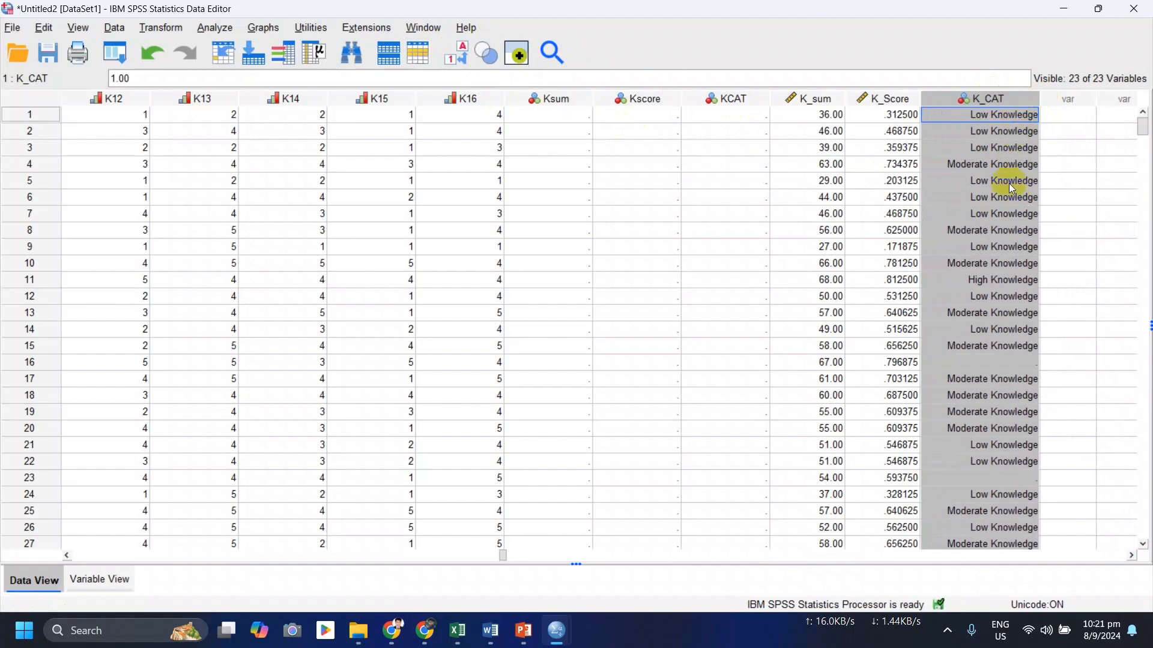
Step: Compare the K-CAT column in the Excel workbook with the labelled K_CAT column in SPSS
left_click(458, 630)
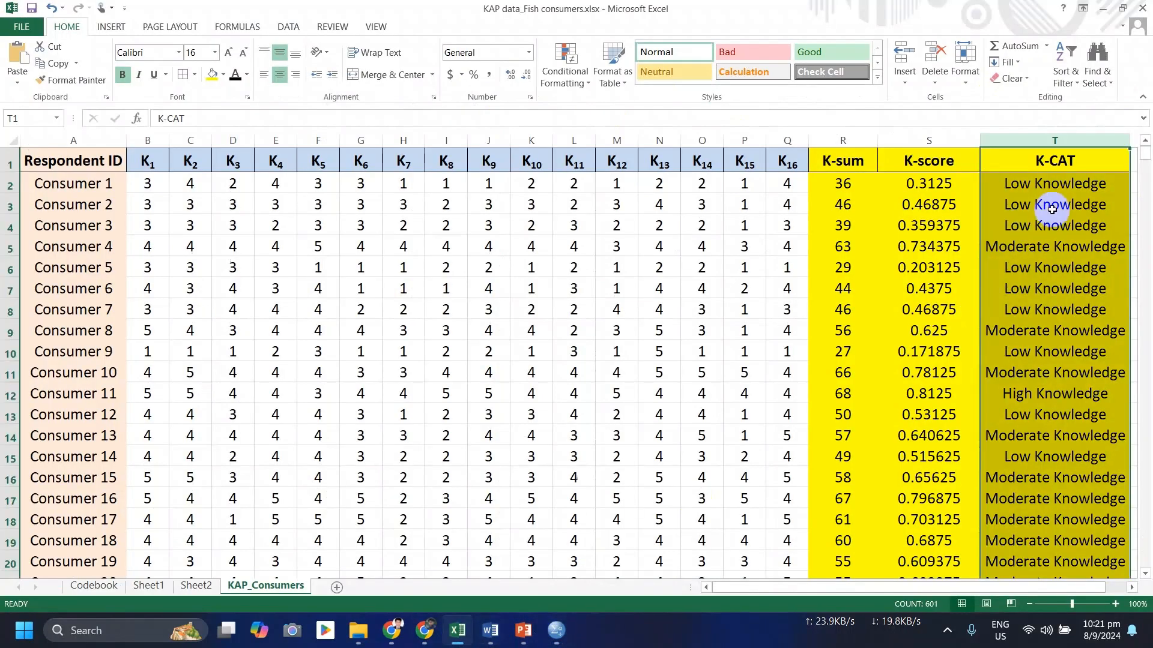
left_click(1053, 210)
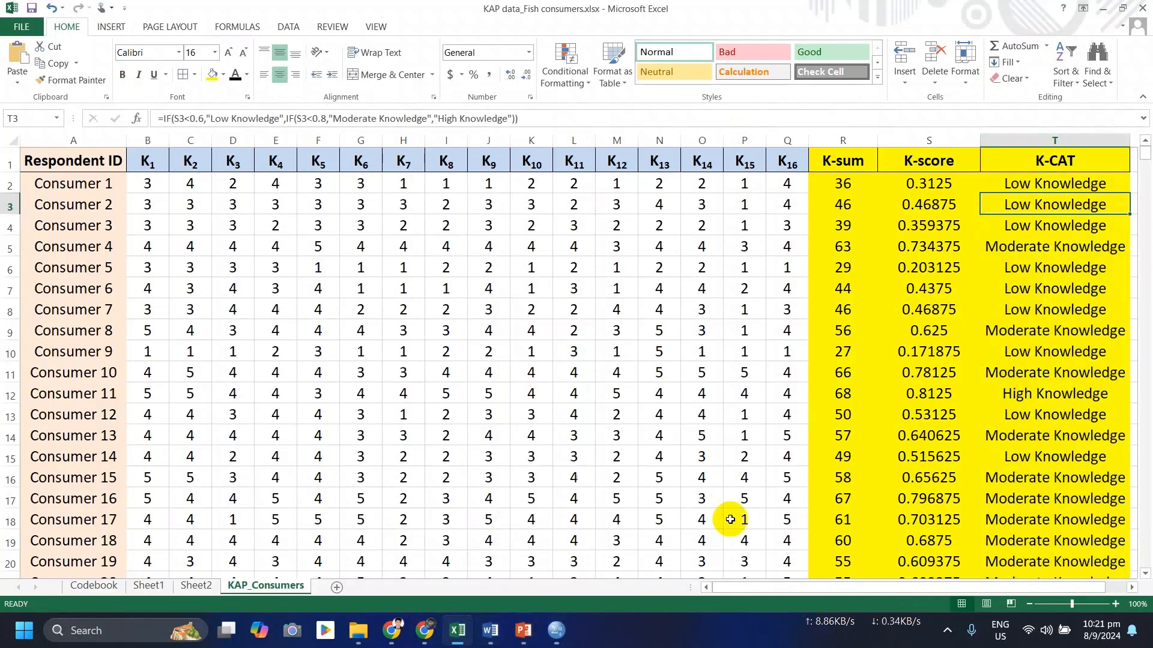
mouse_move(558, 637)
left_click(634, 568)
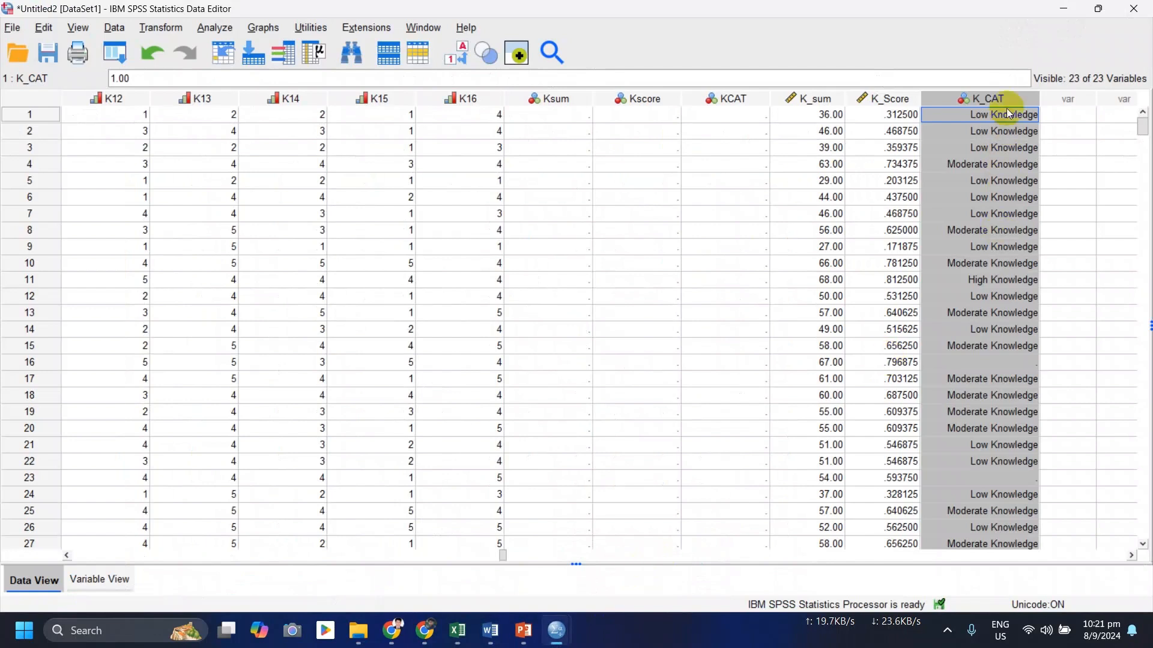
double_click(992, 265)
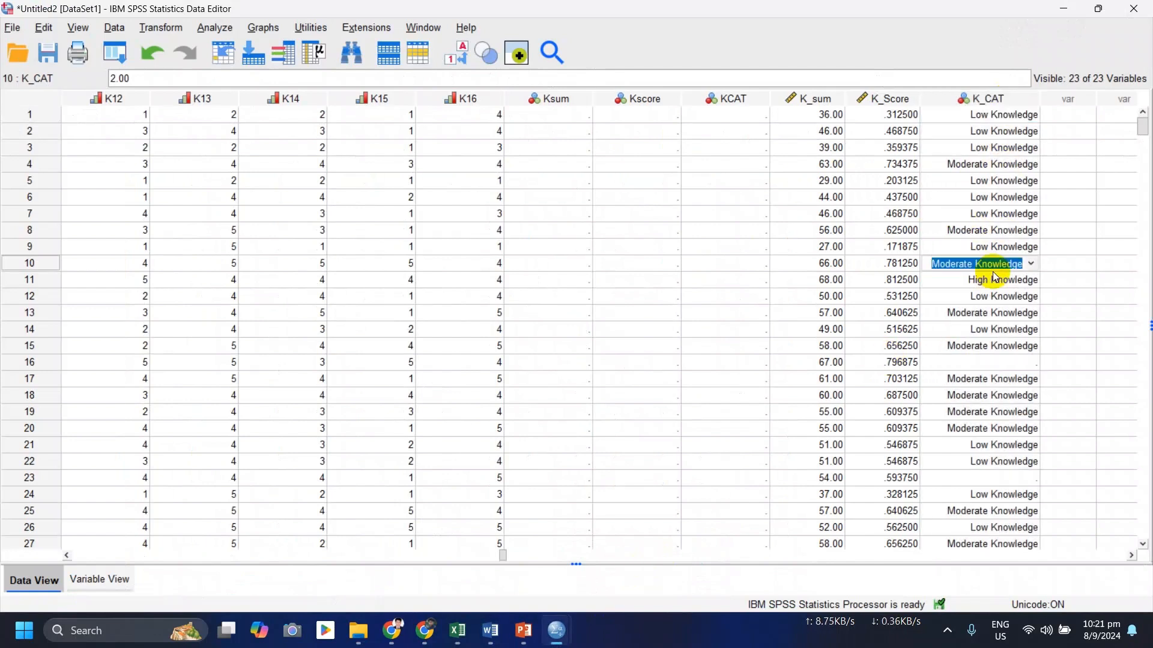
left_click(1011, 99)
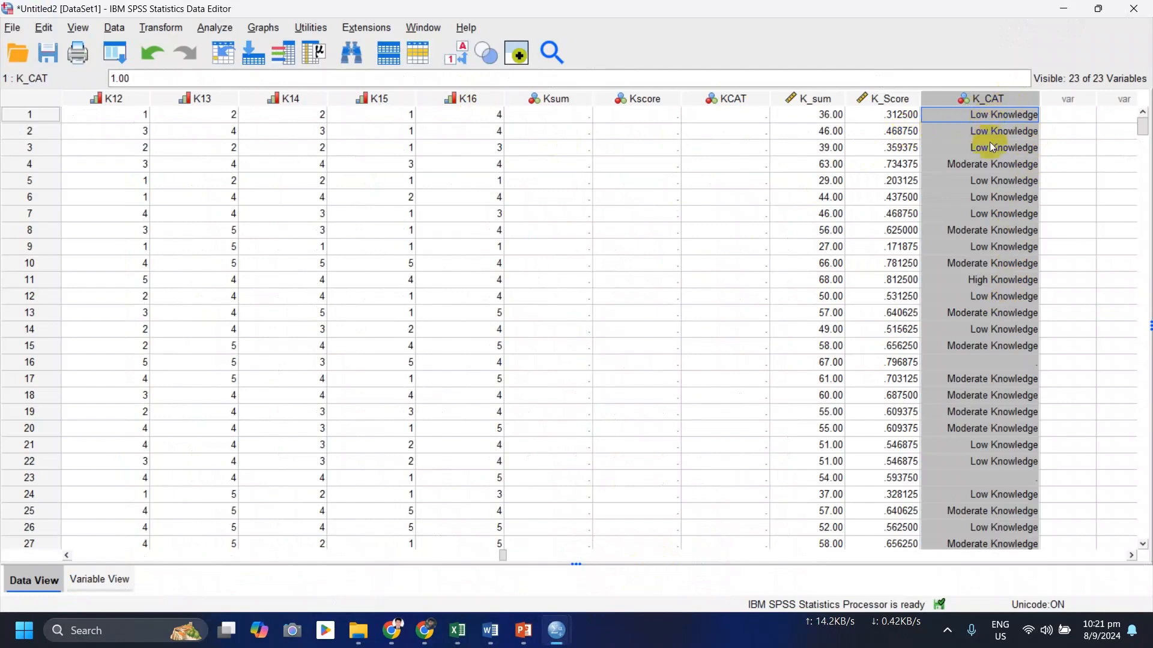
Step: Check the K-CAT categories of the first four consumers in Excel against the same cases in SPSS
left_click(468, 550)
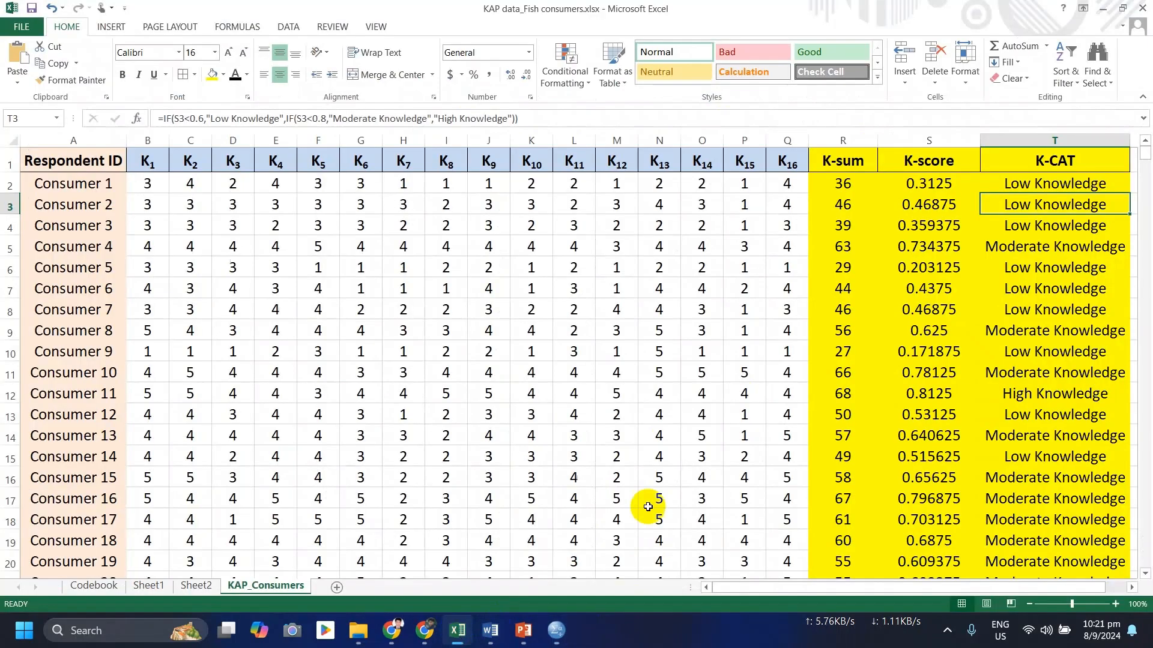
left_click(1055, 226)
left_click_drag(1050, 186, 1055, 225)
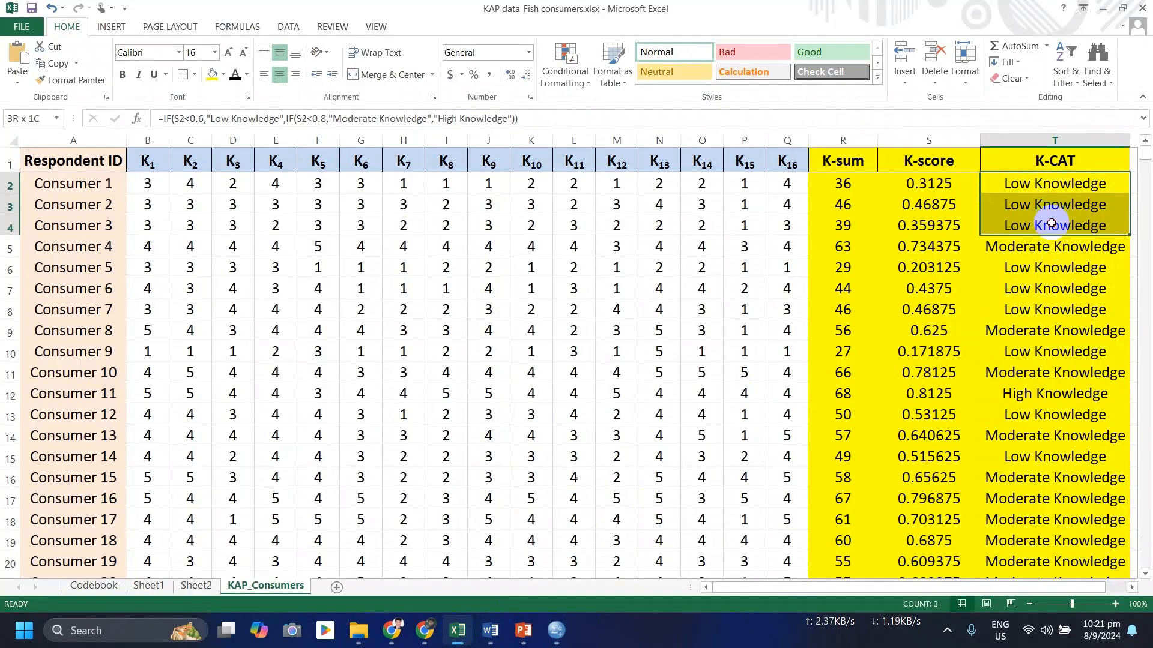
left_click(1050, 243)
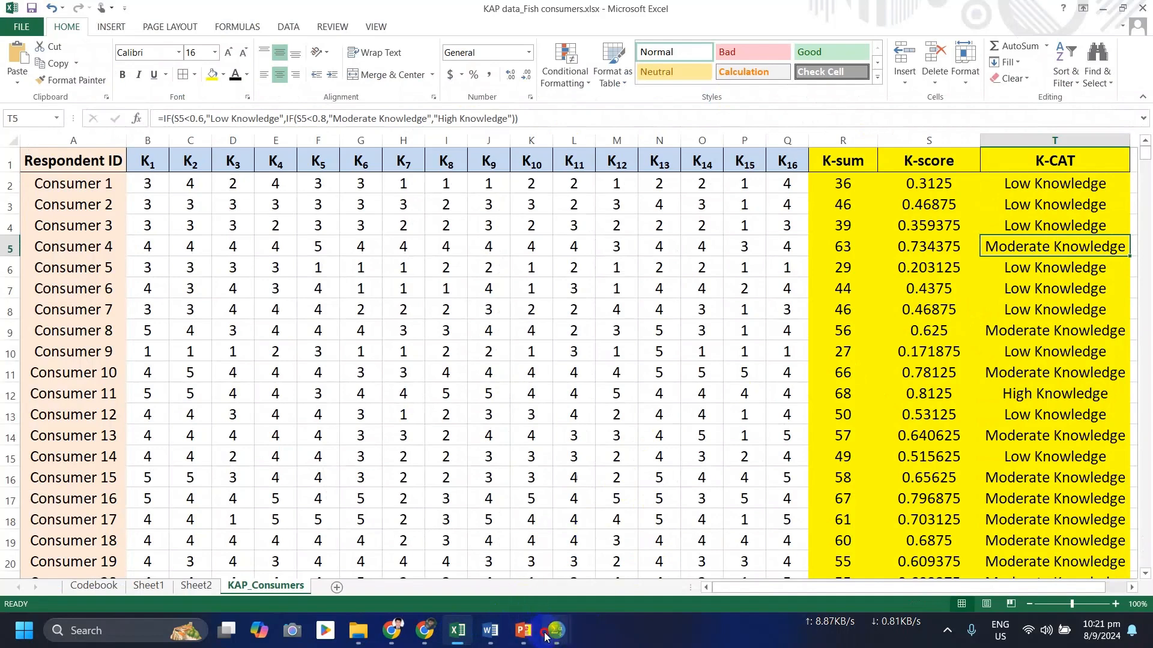
mouse_move(557, 631)
left_click(589, 582)
left_click(997, 164)
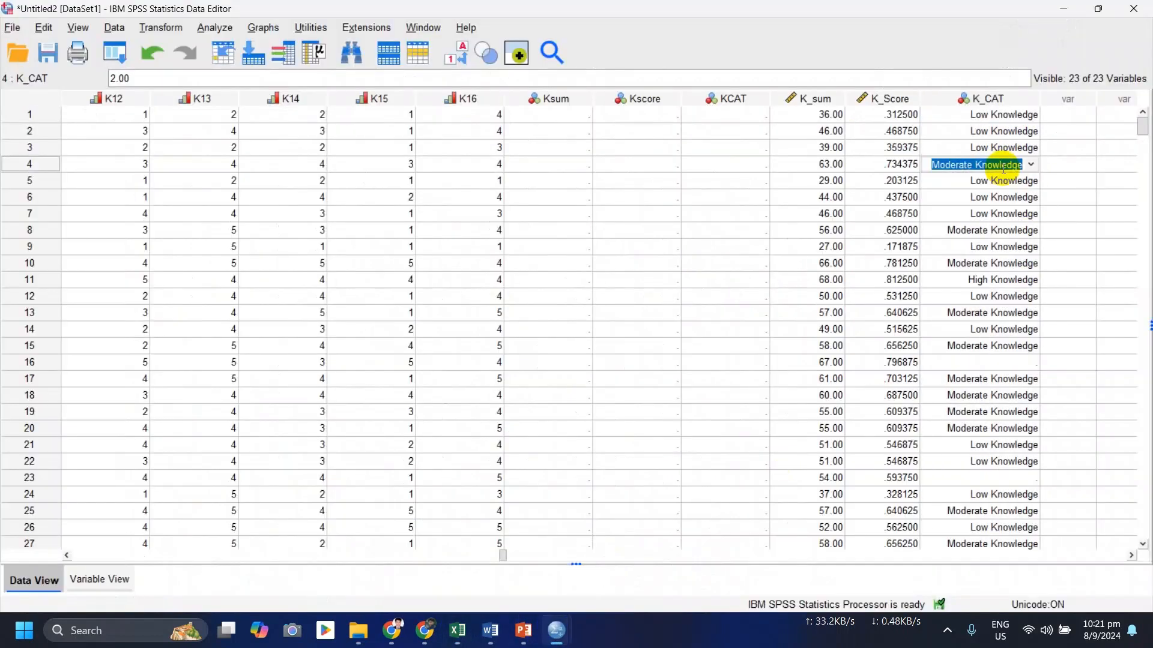
Step: Check the K_CAT value of case 16 and the decimals setting of K_Score in the variable definitions
left_click(1008, 363)
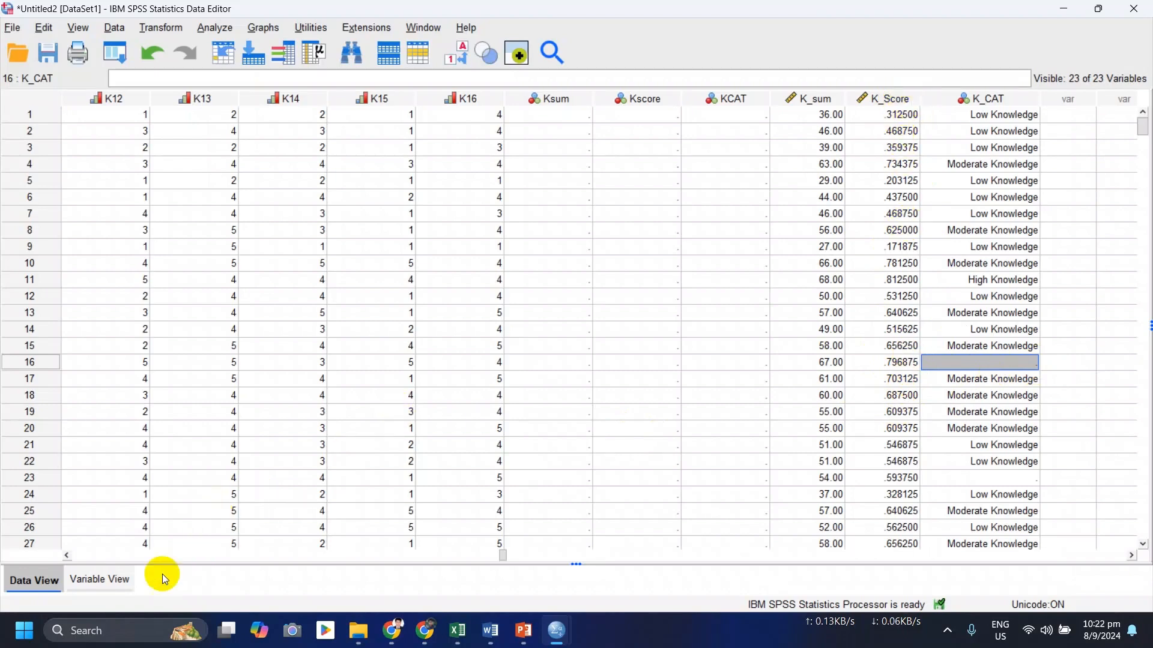
left_click(101, 580)
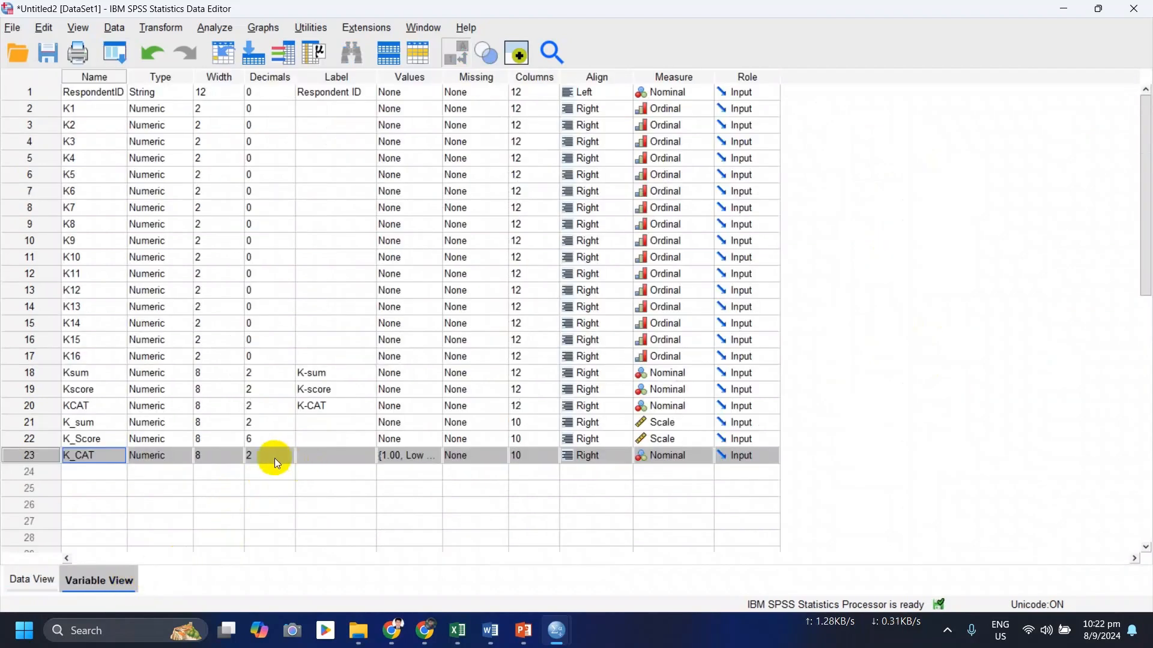
left_click(264, 441)
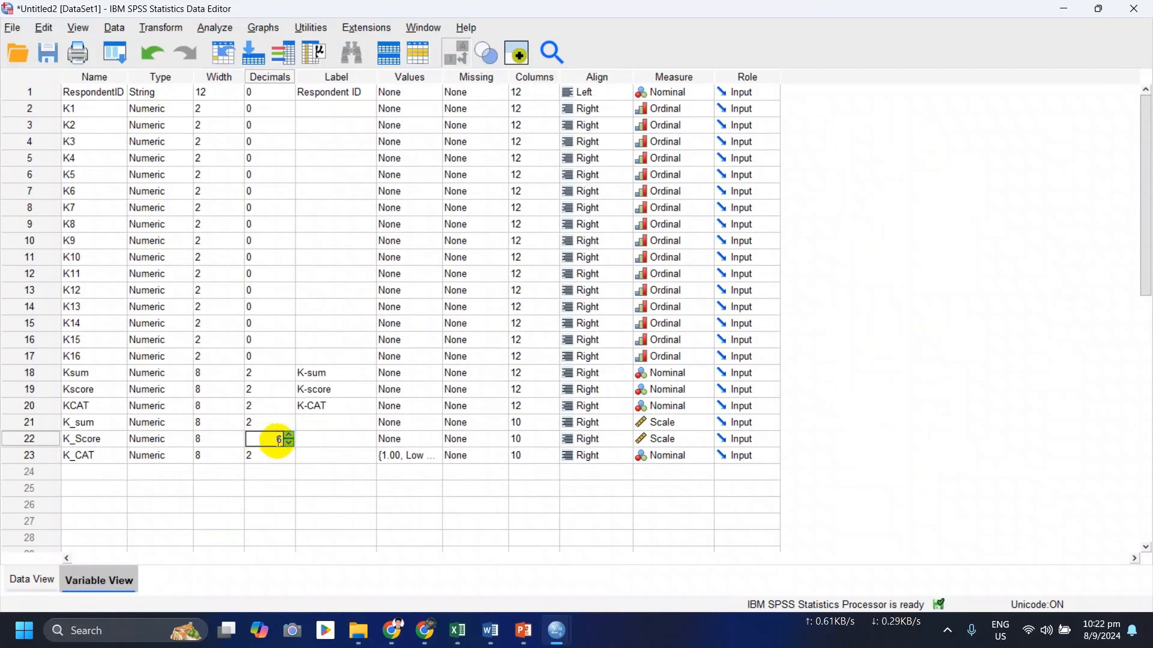
left_click(60, 580)
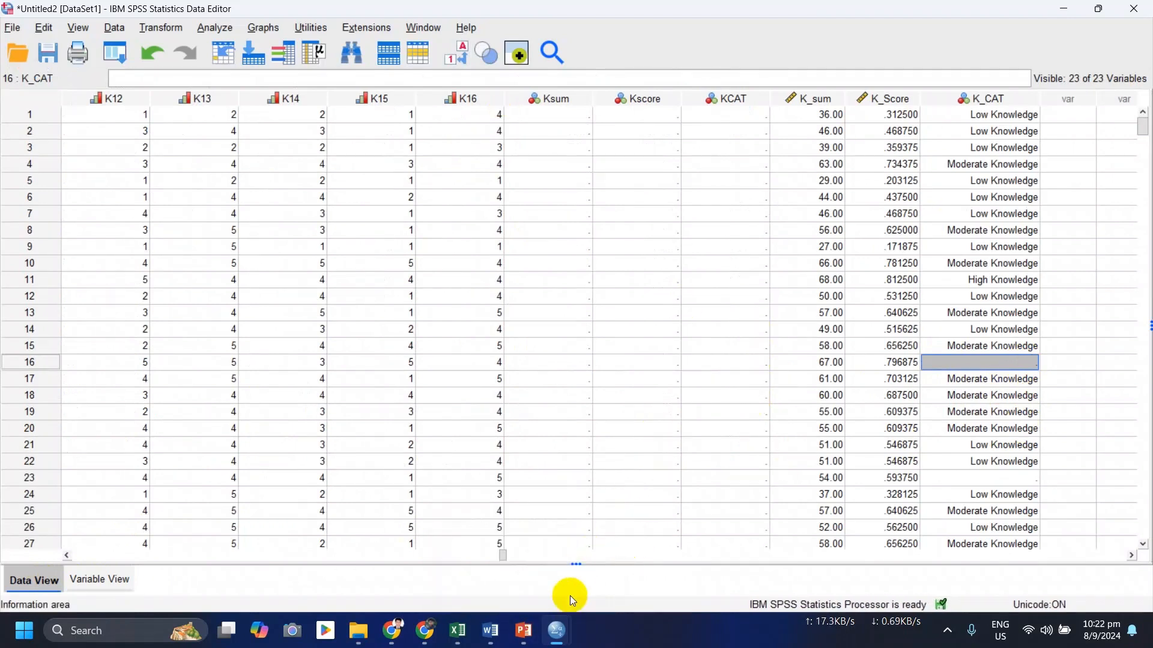
Step: Run a Frequencies analysis on K_CAT with frequency tables displayed in APA style
left_click(988, 98)
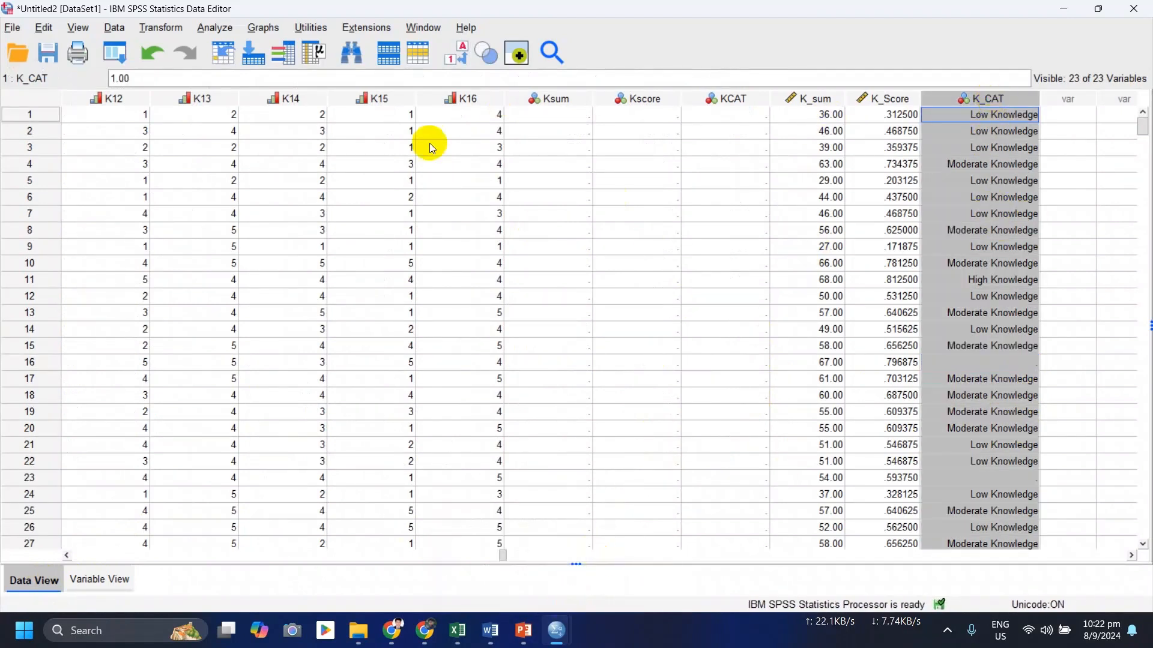
left_click(223, 29)
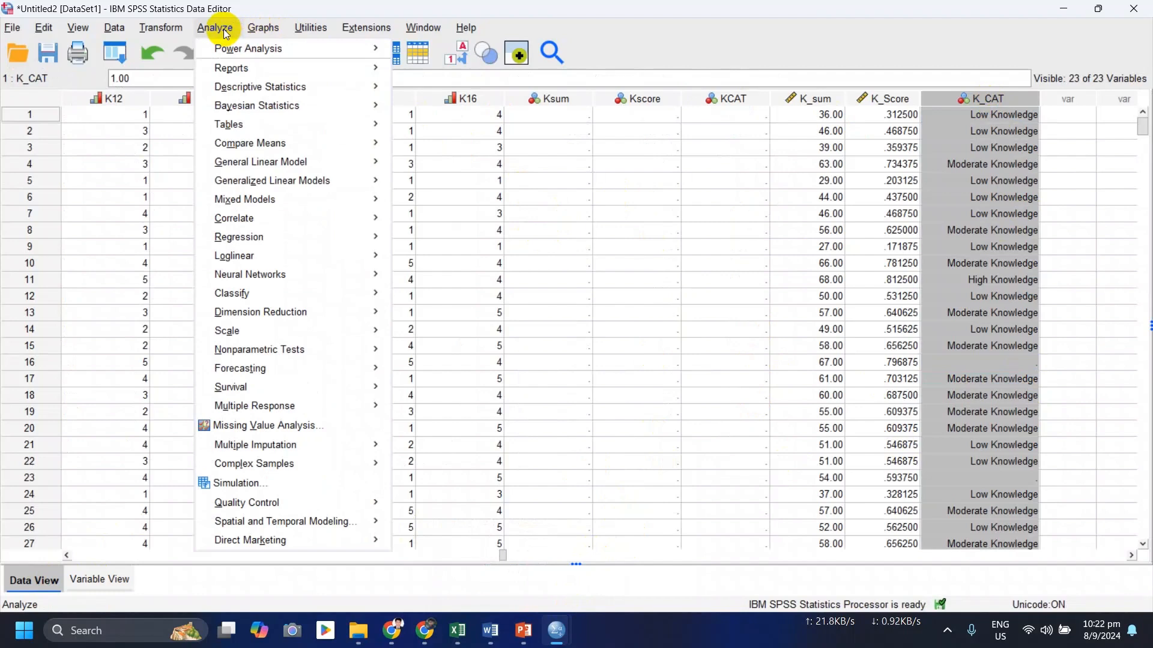
mouse_move(333, 91)
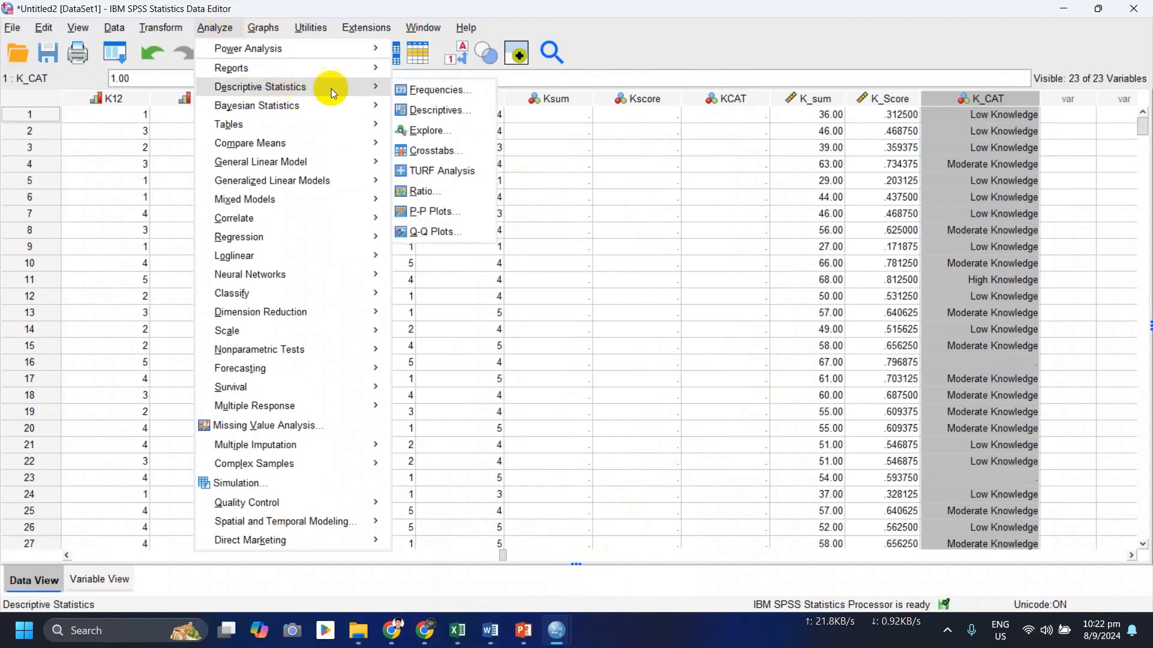
left_click(428, 91)
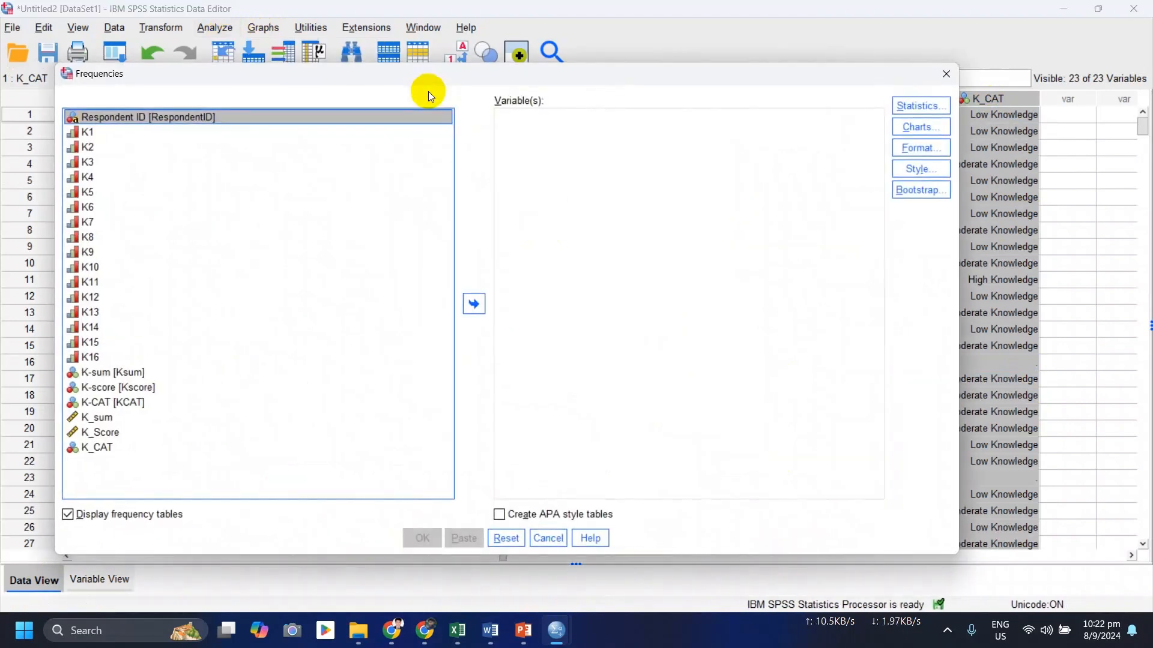
left_click(109, 449)
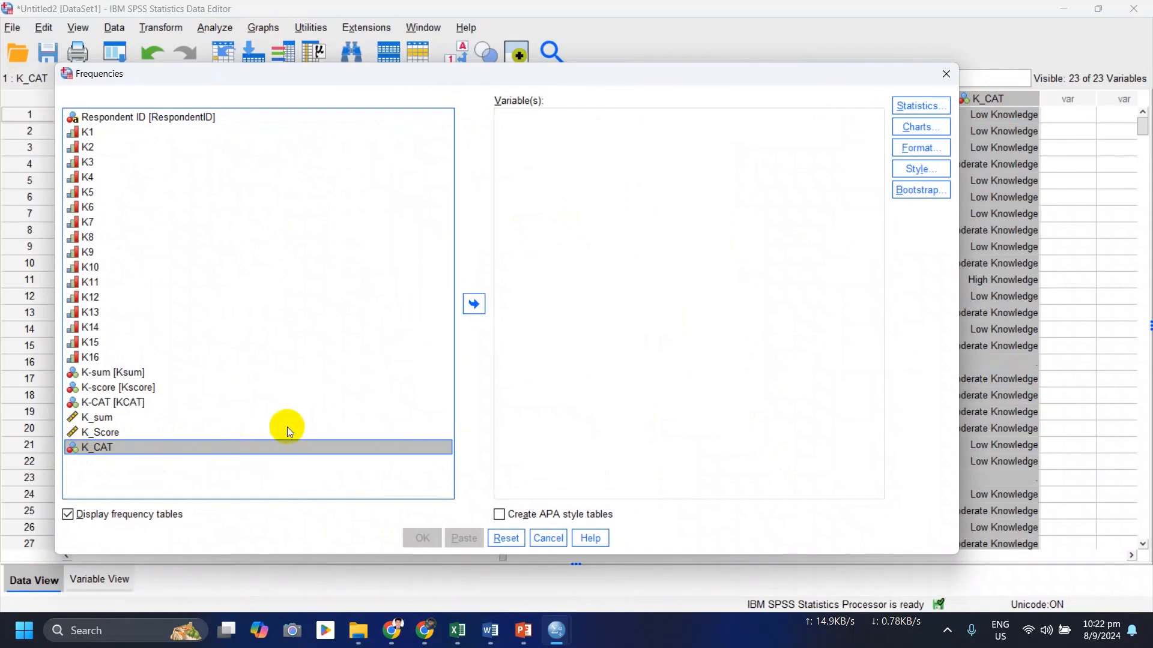
left_click(473, 304)
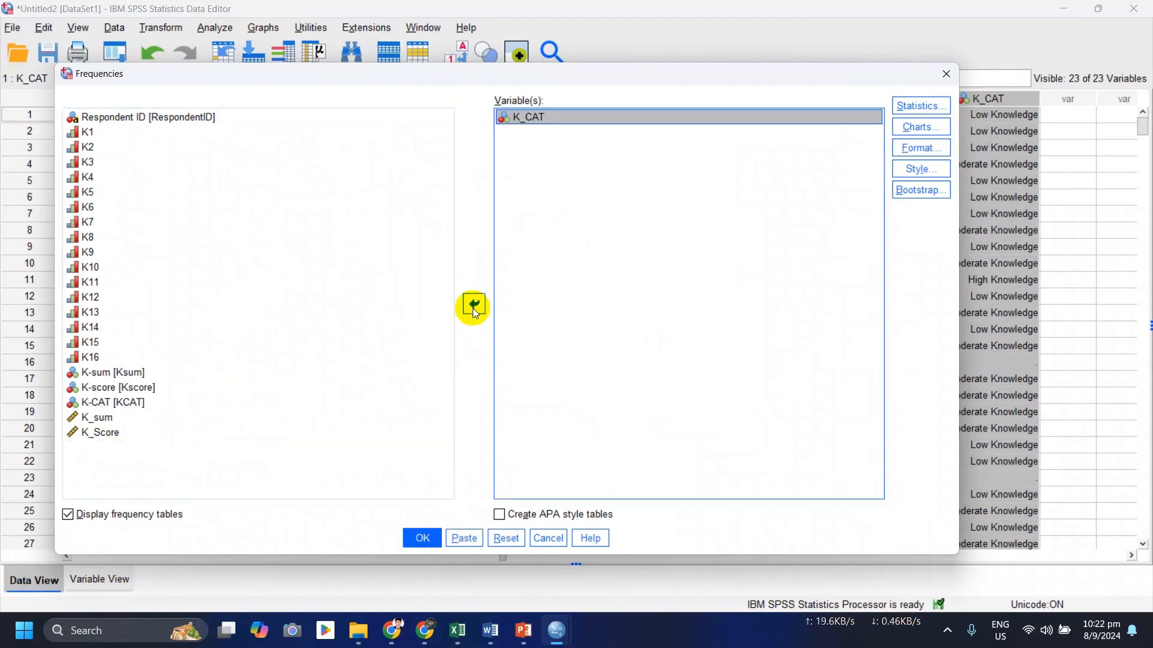
left_click(514, 519)
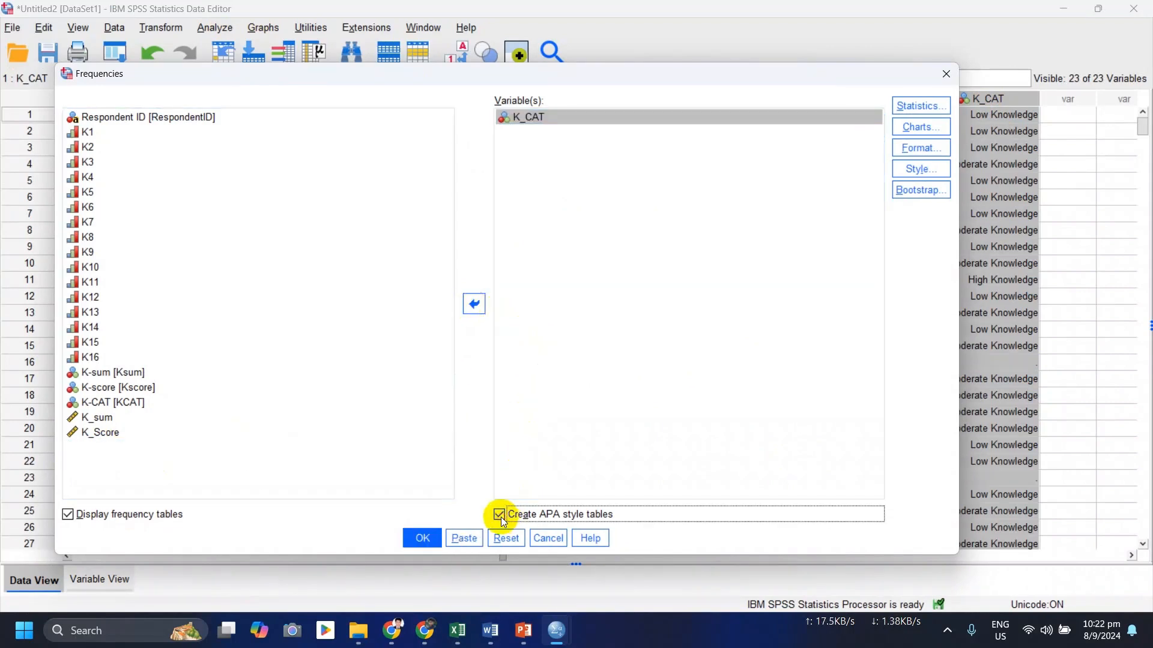
left_click(423, 540)
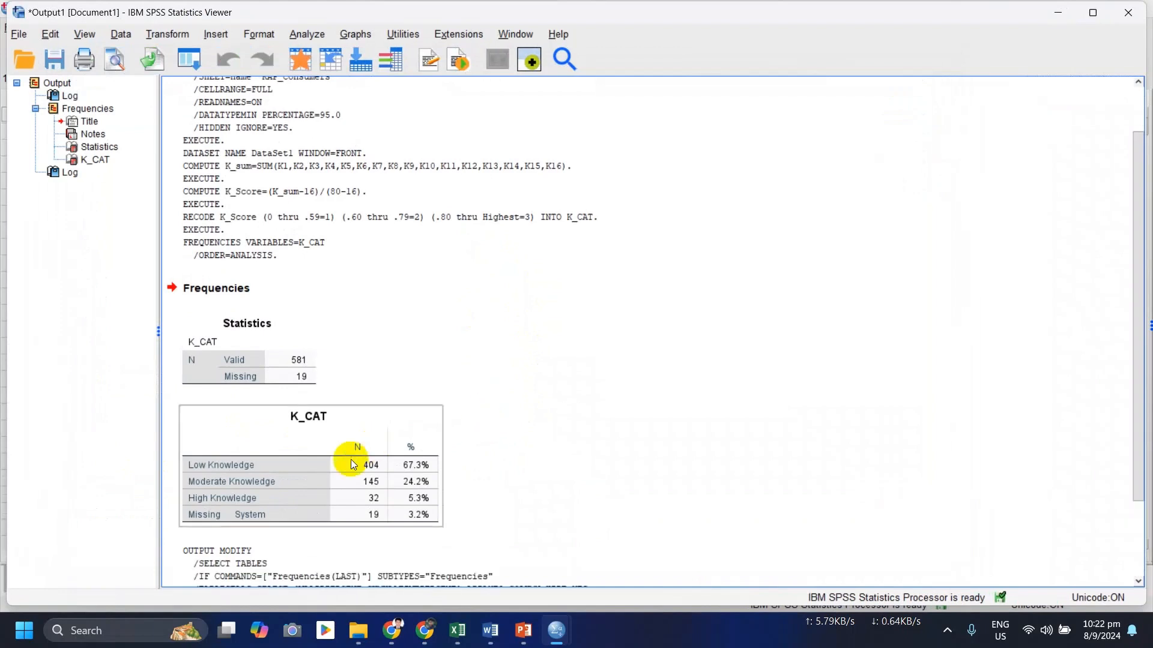
Step: Examine the counts and percentages of each knowledge category in the K_CAT frequency table
left_click(326, 491)
left_click(503, 437)
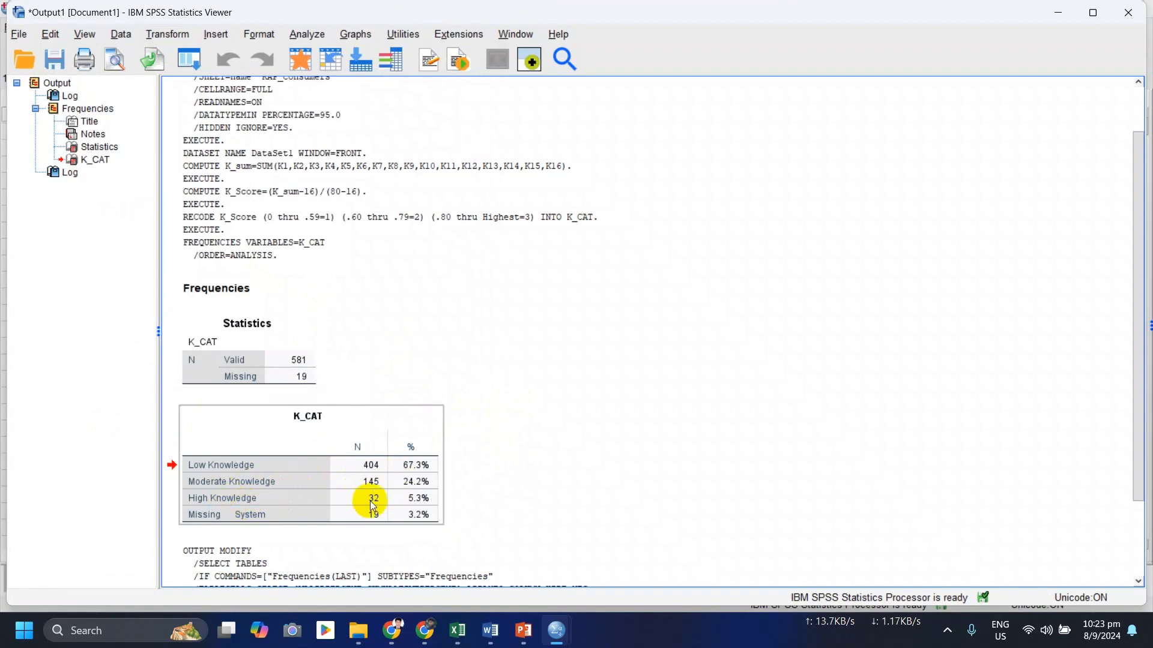
left_click(440, 550)
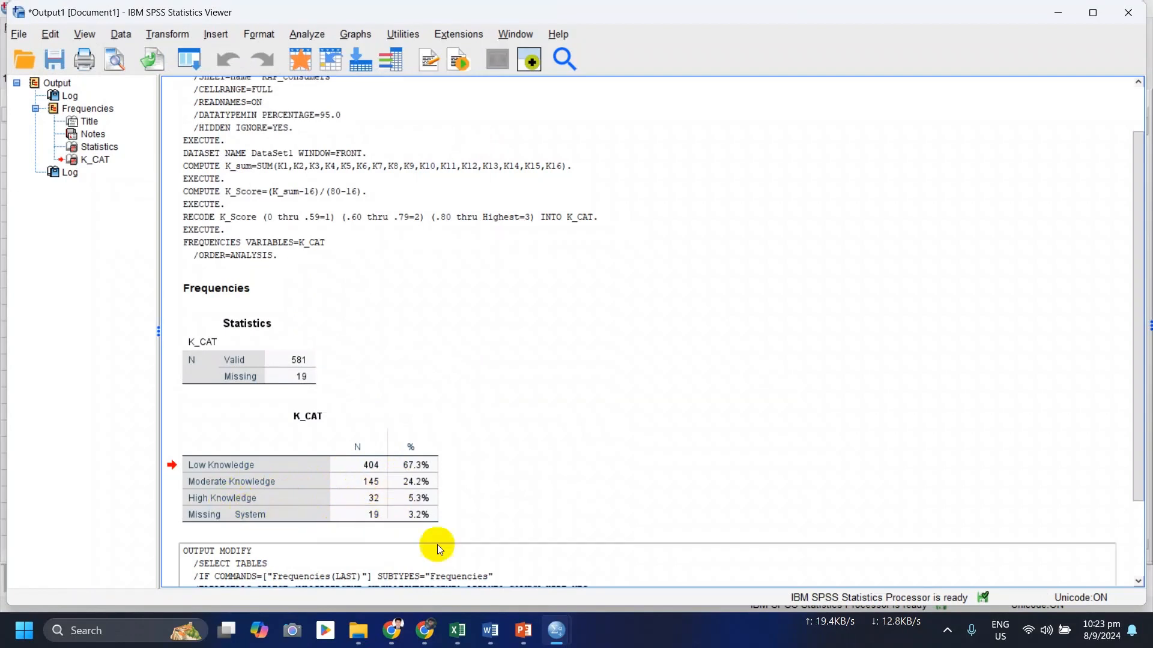
Step: Compare the K_Score and K_CAT values of case 16 in the dataset and return to the frequency output
mouse_move(557, 631)
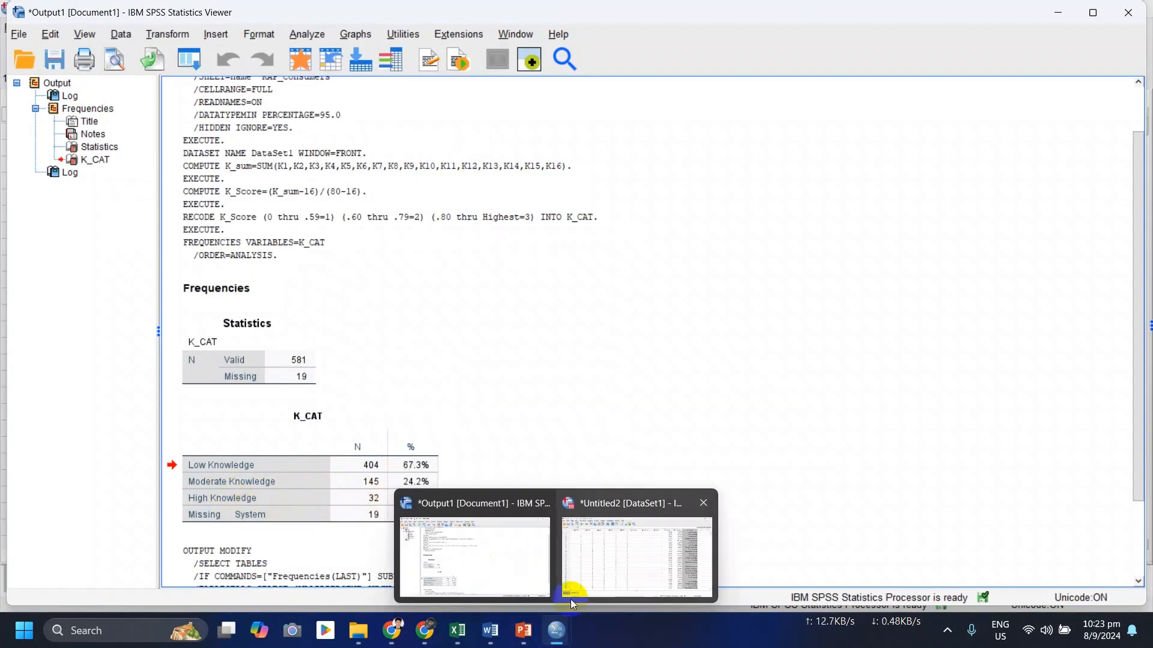
left_click(637, 558)
left_click(902, 363)
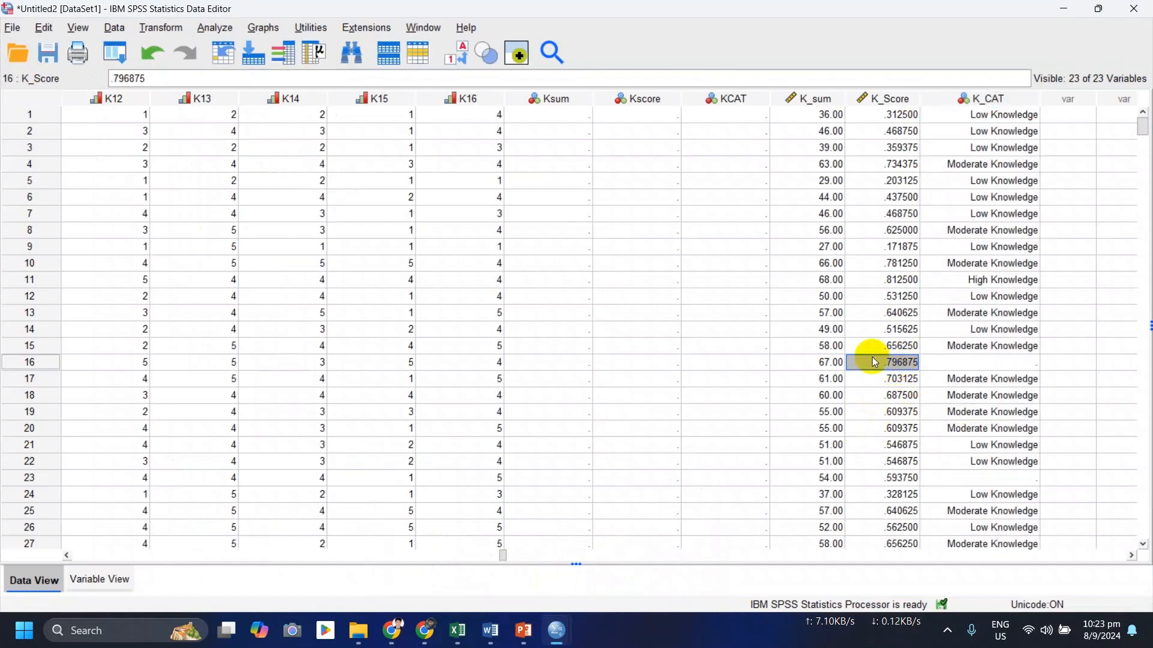
left_click(994, 366)
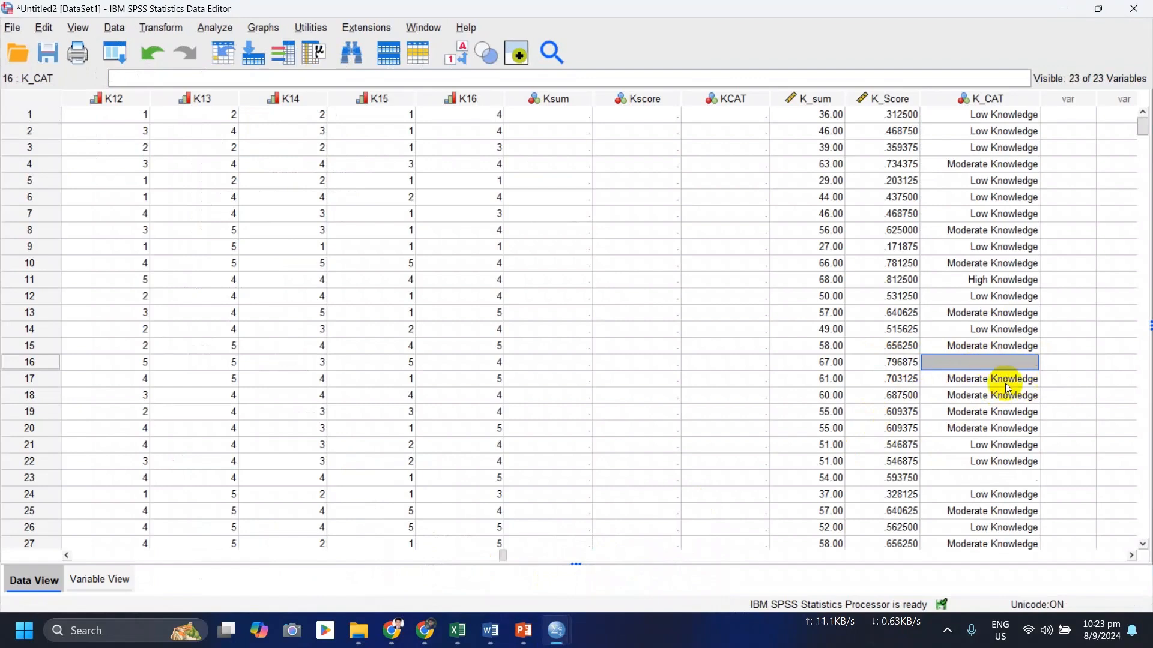
key("alt+Tab")
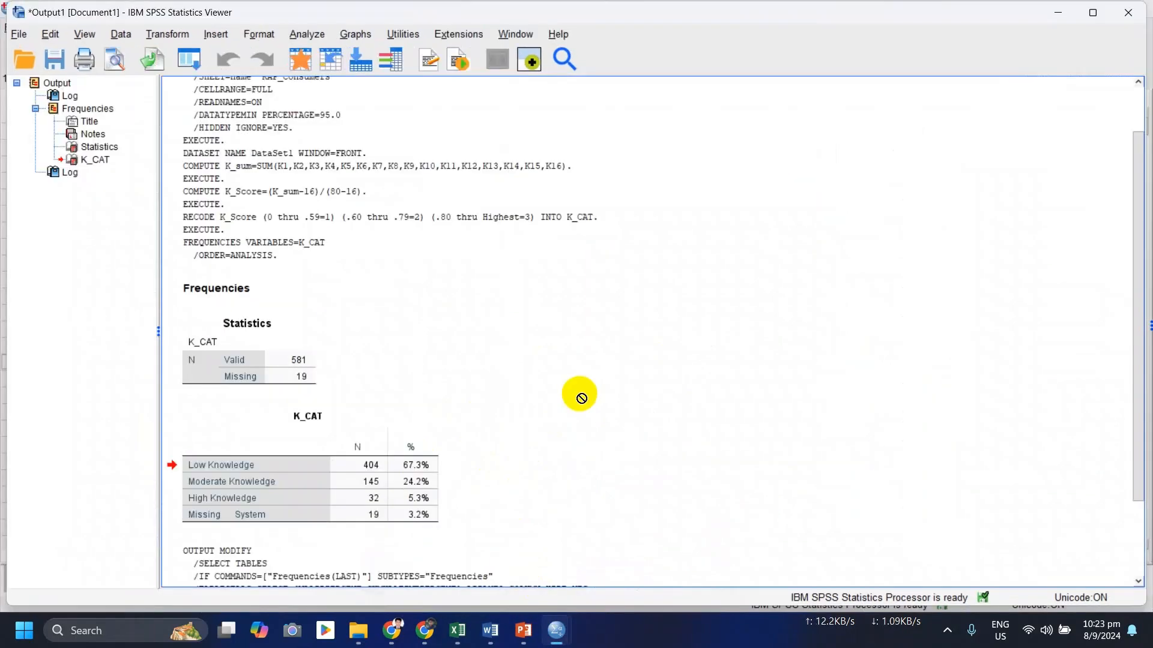